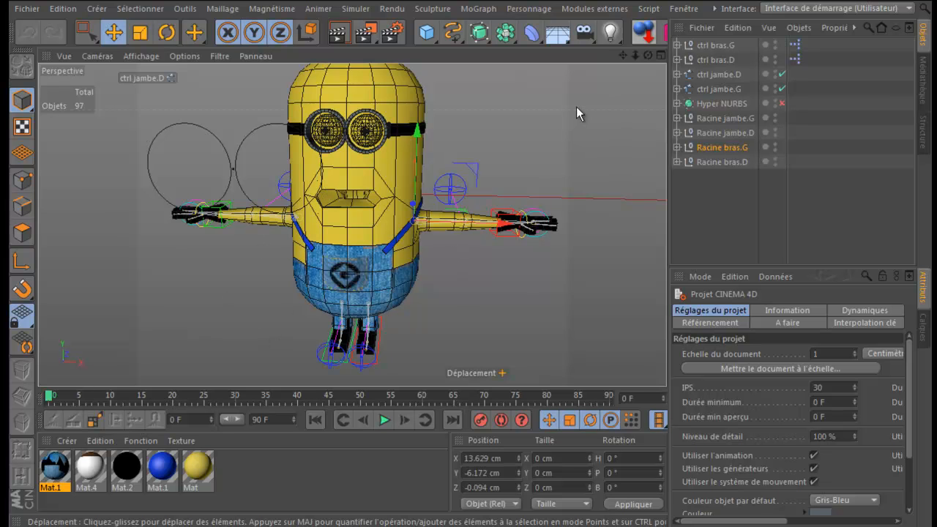
Step: In the front view, draw a vertical two-joint spine chain with the Joint tool, from mid-chest down to the pelvis between the legs
left_click(702, 206)
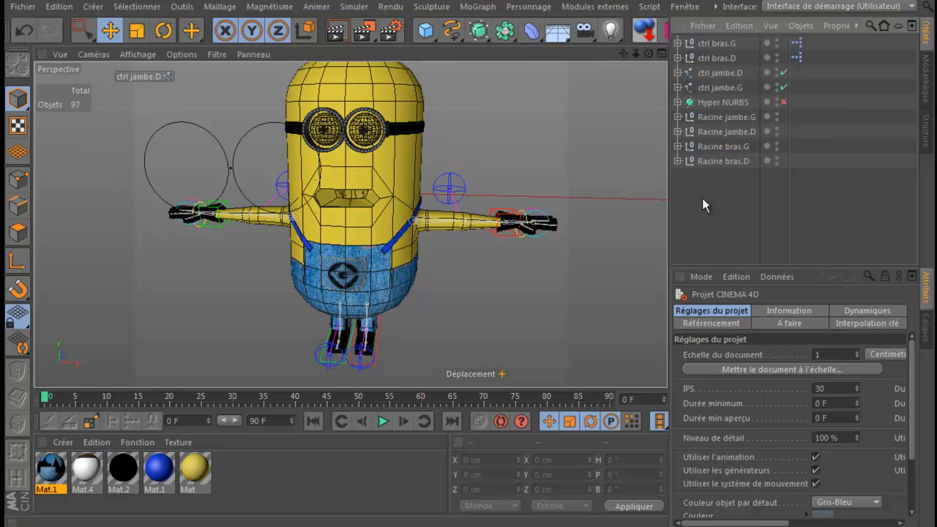
left_click(661, 53)
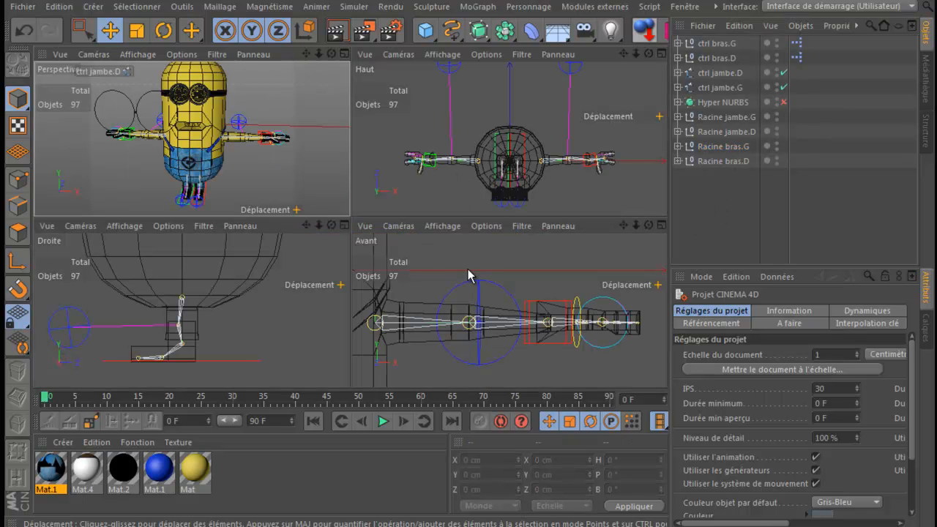
left_click(661, 226)
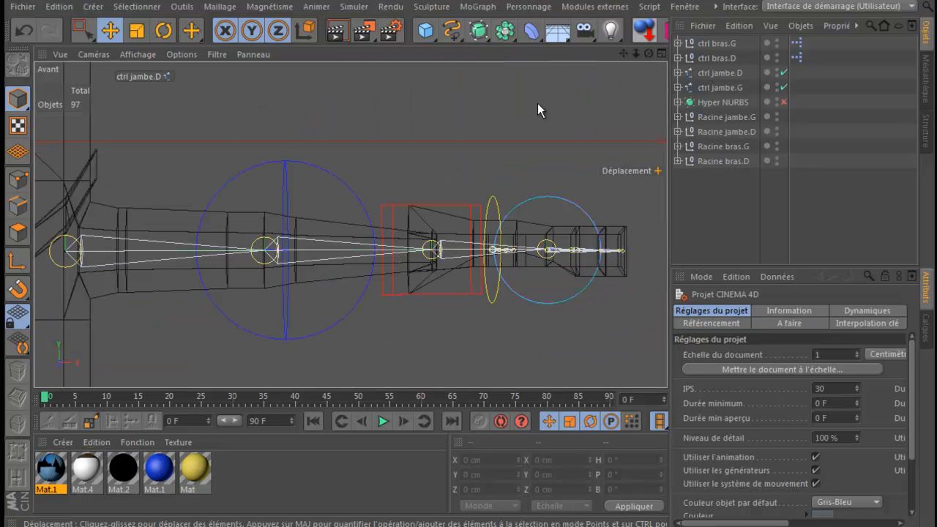
scroll(511, 141, "down", 6)
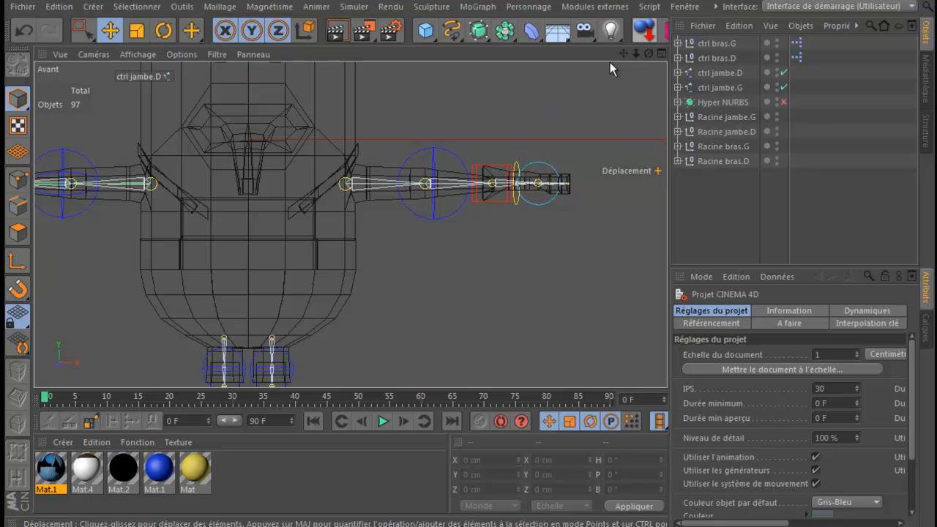
left_click_drag(623, 54, 468, 163)
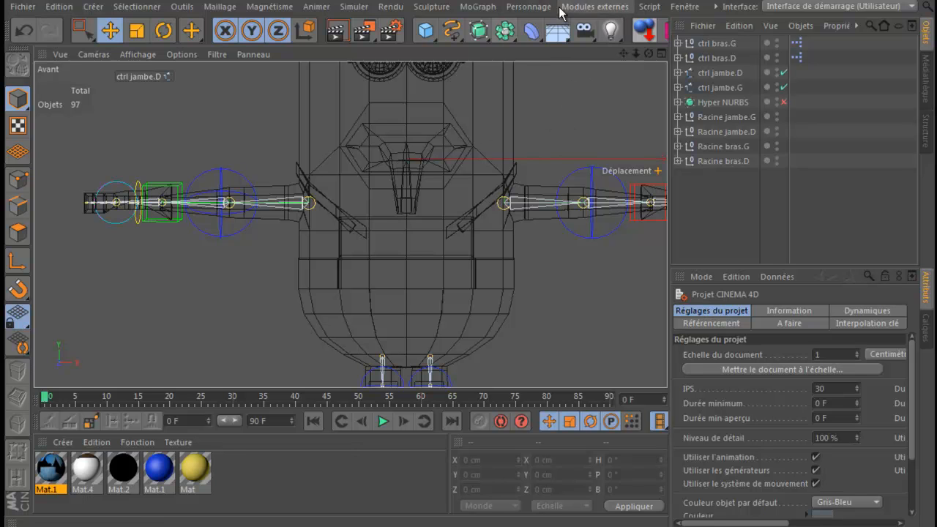
left_click(535, 7)
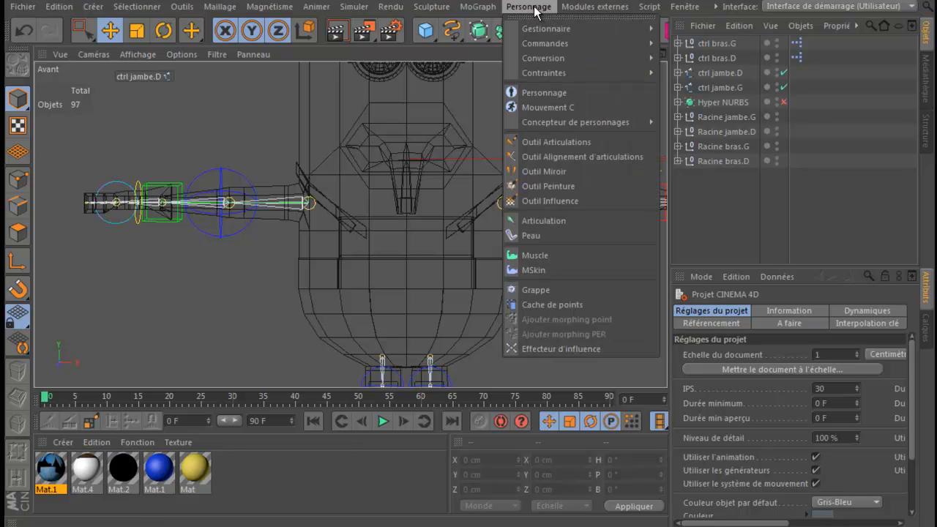
left_click(557, 141)
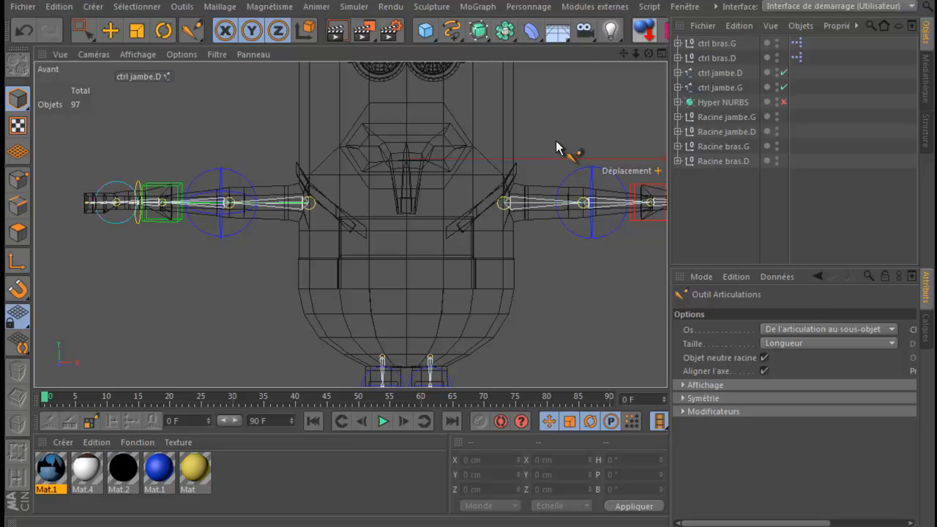
left_click(405, 221, "ctrl")
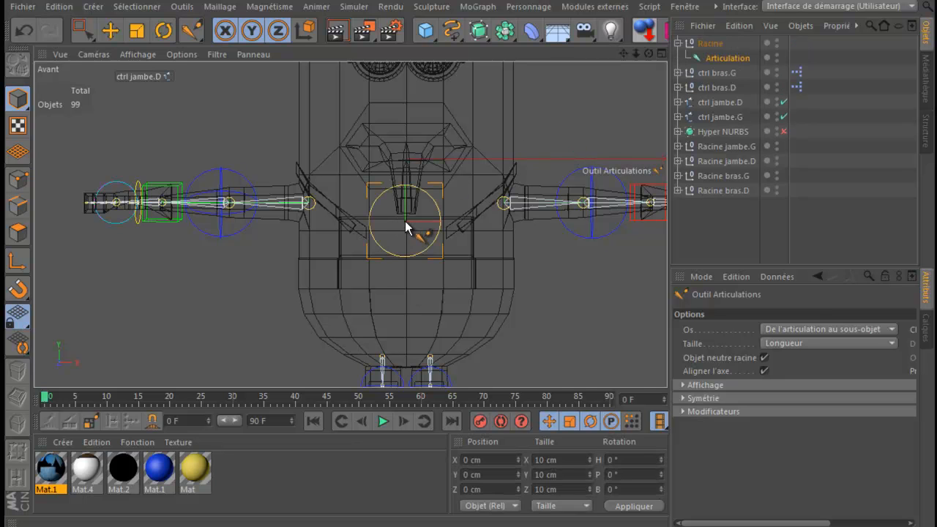
left_click(406, 362, "ctrl")
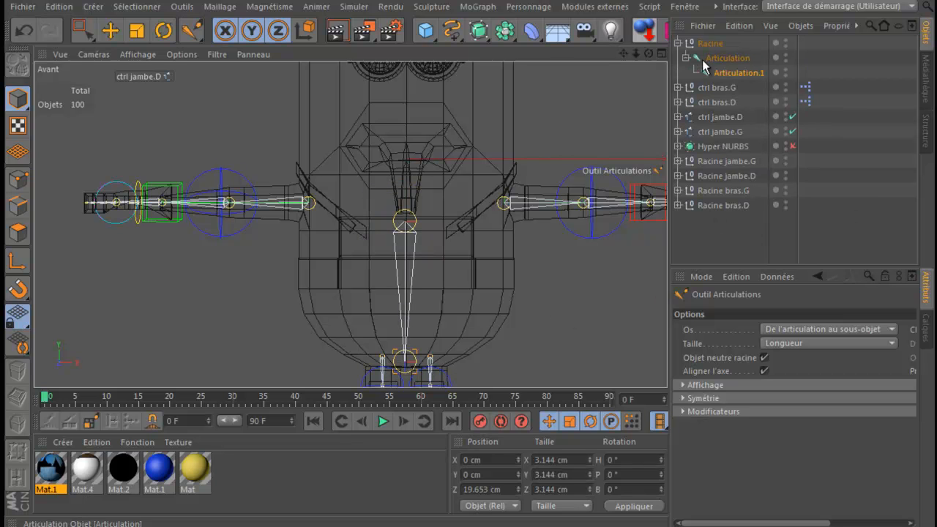
Step: Rename the new joint chain's root null as "Racine colonne bas"
double_click(711, 43)
key("End")
type("colonne")
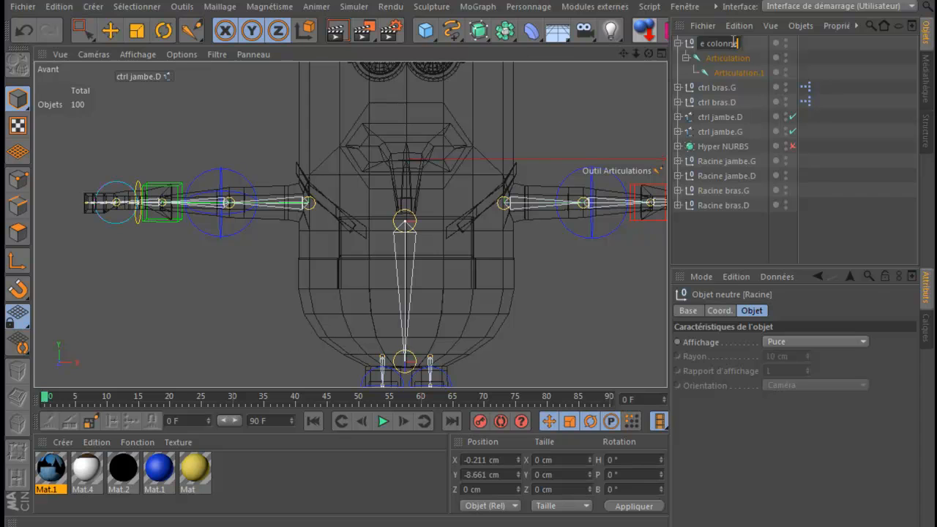
type(" ha")
key("BackSpace")
key("BackSpace")
key("BackSpace")
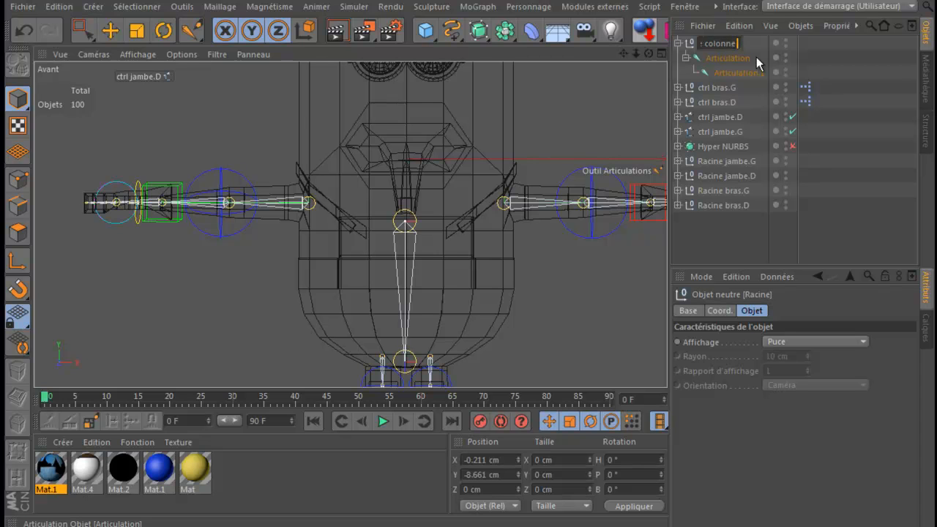
type("bas")
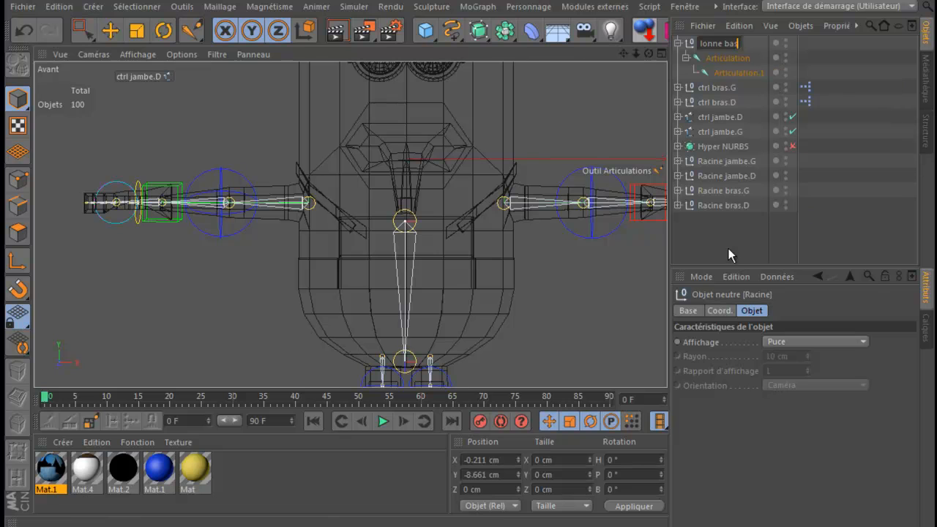
key("Return")
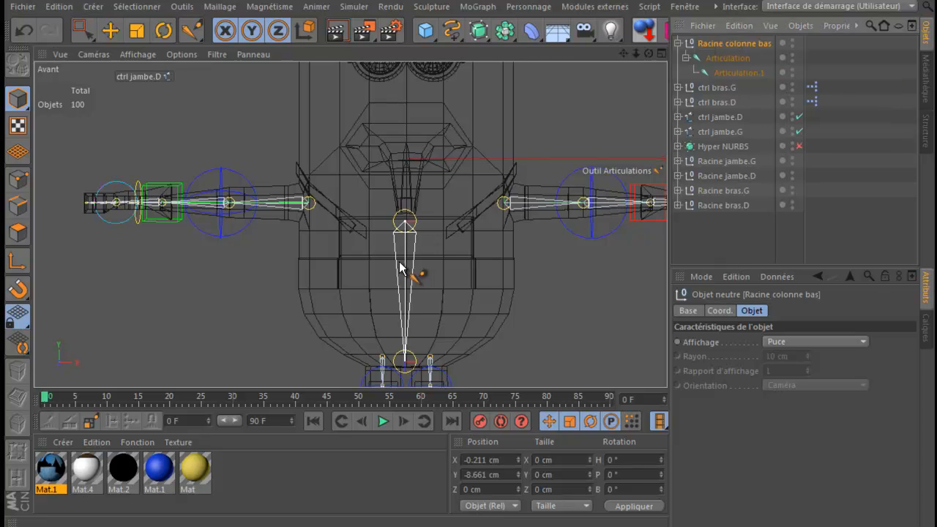
Step: Parent Racine jambe.G and Racine jambe.D under the spine's upper joint Articulation, and collapse the Racine colonne bas hierarchy
left_click(114, 31)
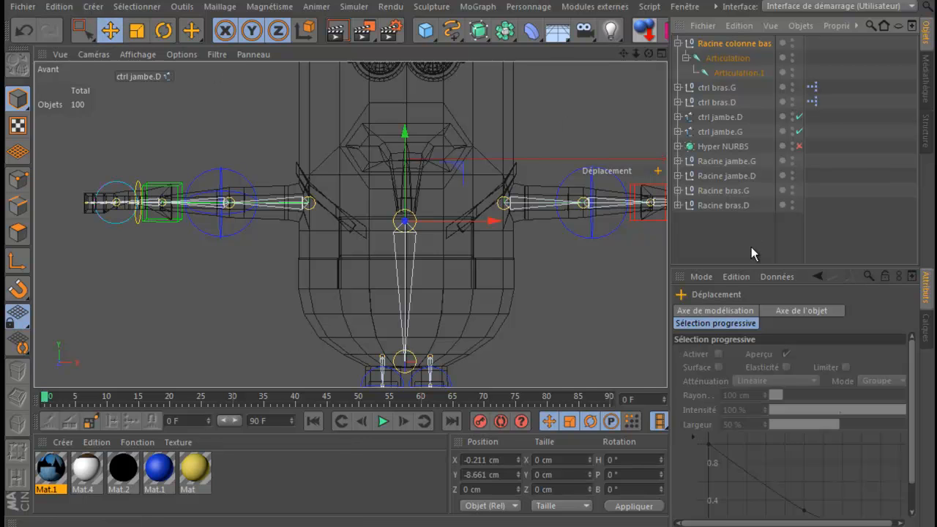
left_click(722, 42)
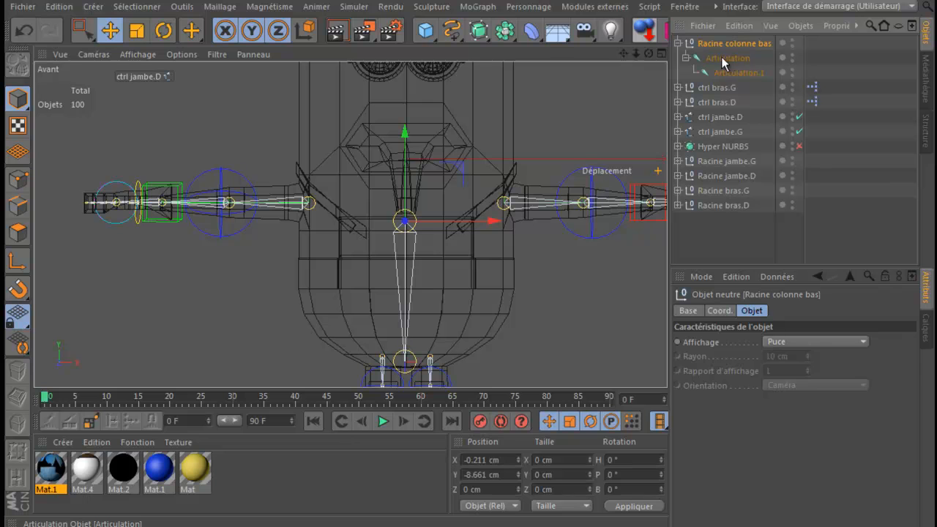
left_click(723, 58)
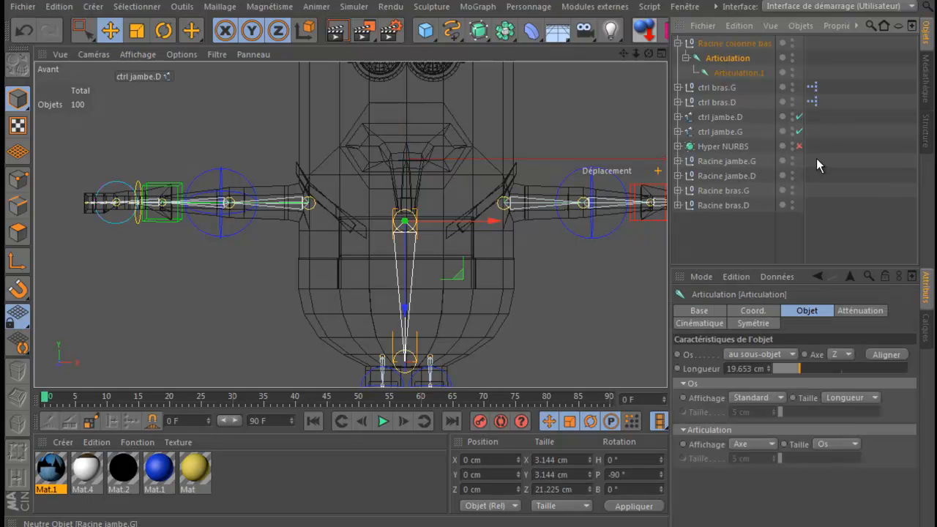
left_click_drag(817, 158, 726, 181)
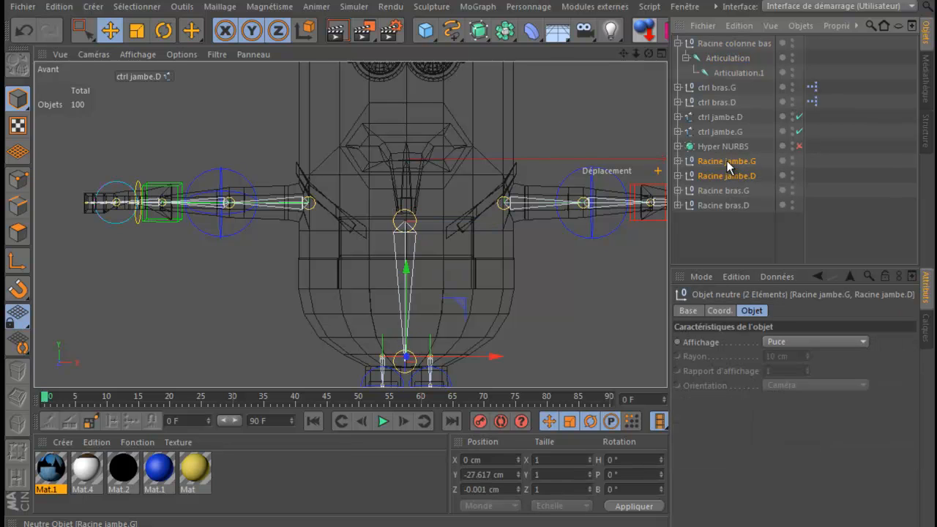
left_click(728, 163)
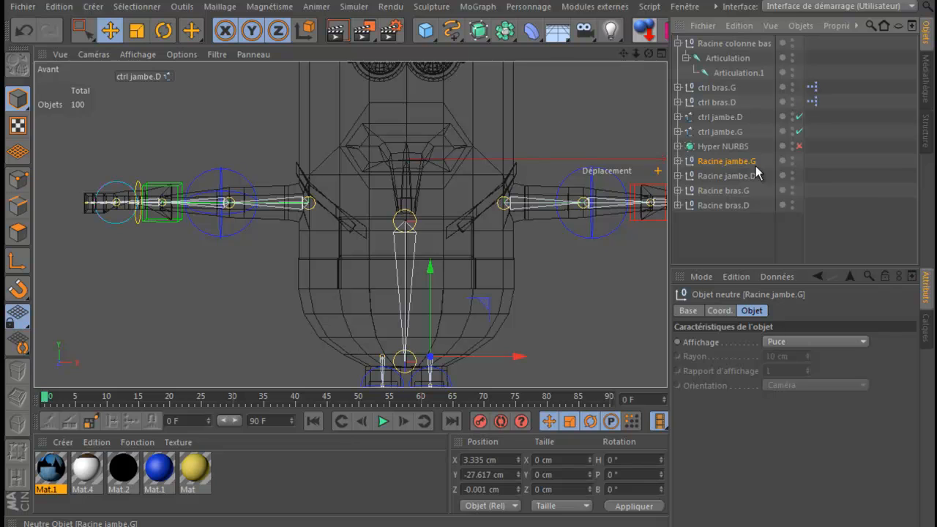
left_click_drag(819, 156, 729, 59)
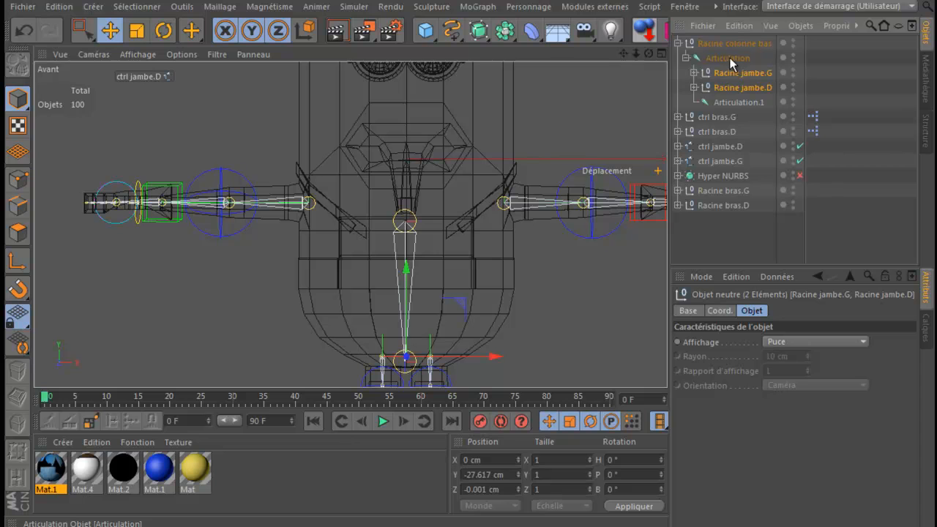
left_click(686, 58)
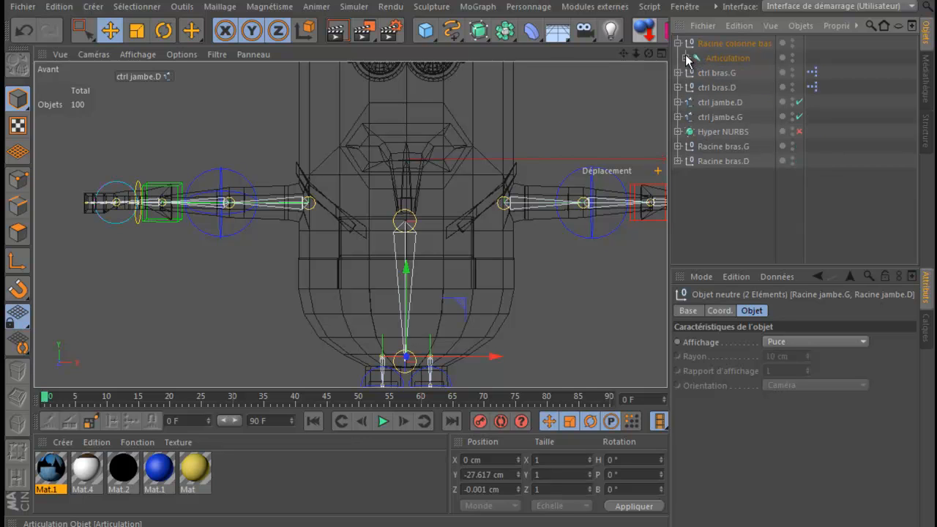
left_click(678, 44)
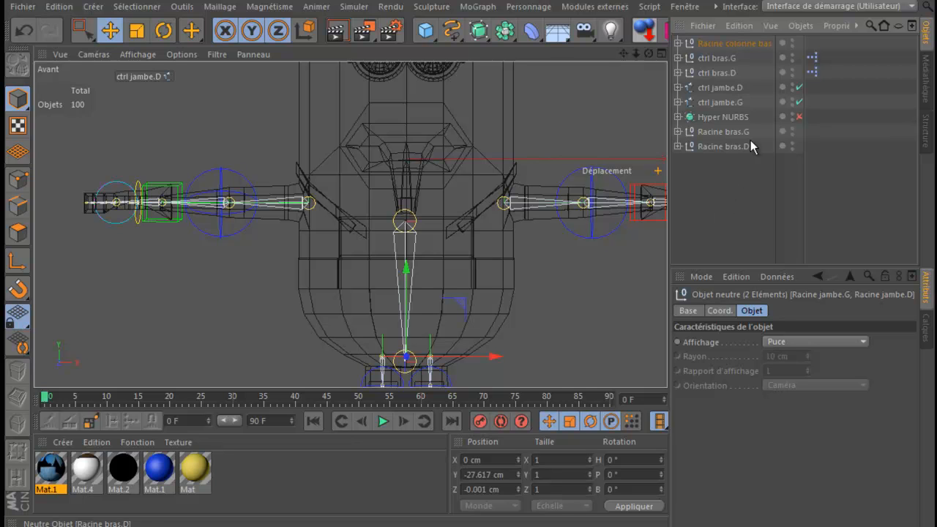
Step: Merge the salopette, bretel and piet meshes inside the minion group into one object with Connect Objects + Delete
left_click(678, 117)
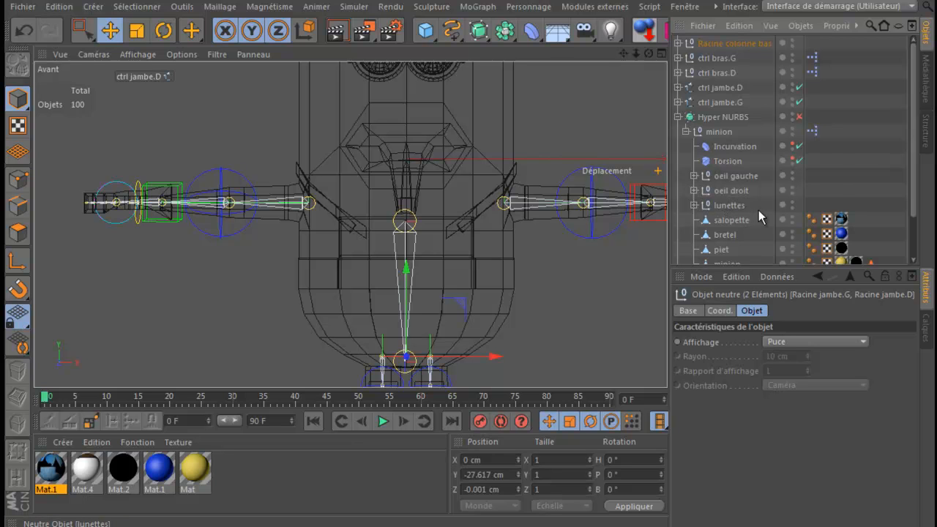
scroll(753, 213, "down", 3)
left_click(725, 170)
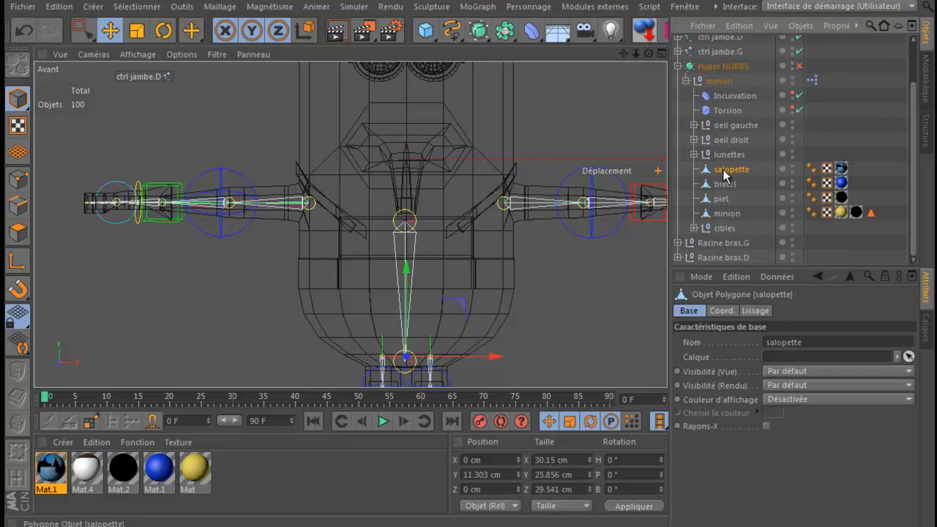
left_click(737, 184)
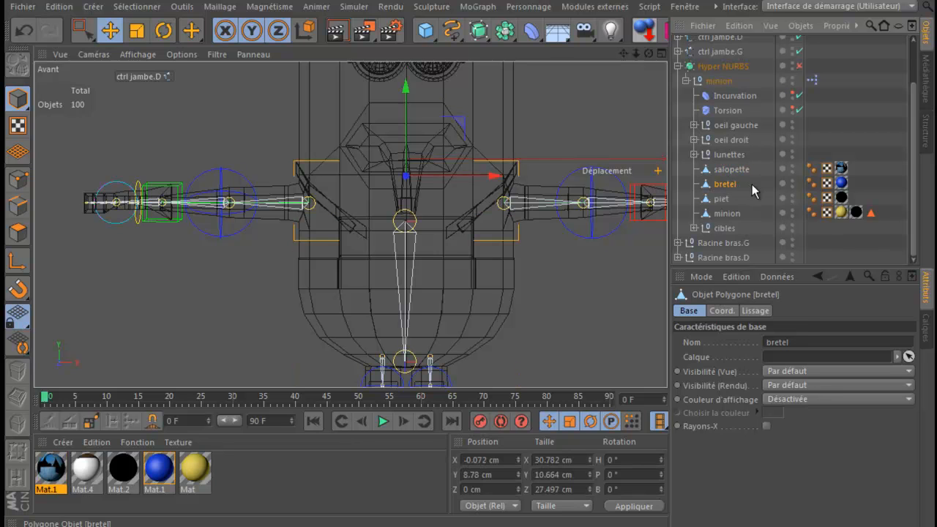
left_click(739, 198)
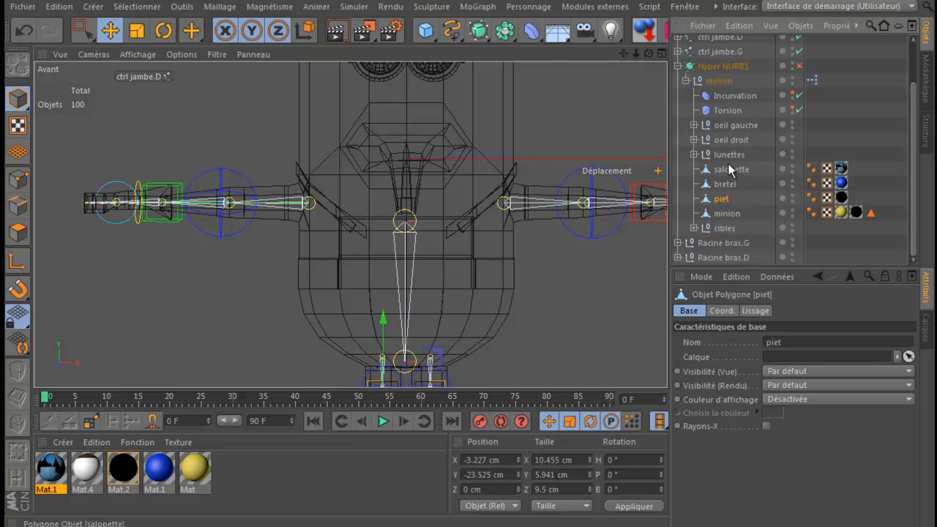
left_click(725, 171)
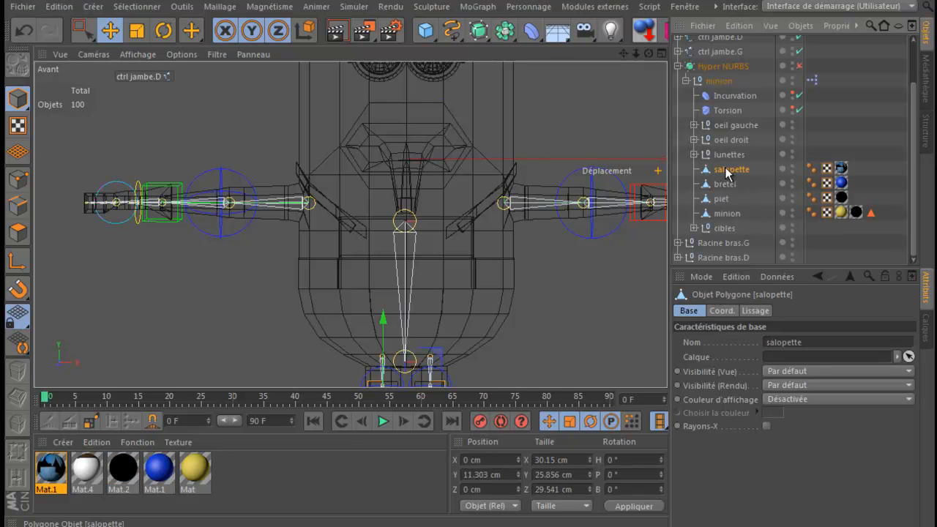
left_click(725, 184, "ctrl")
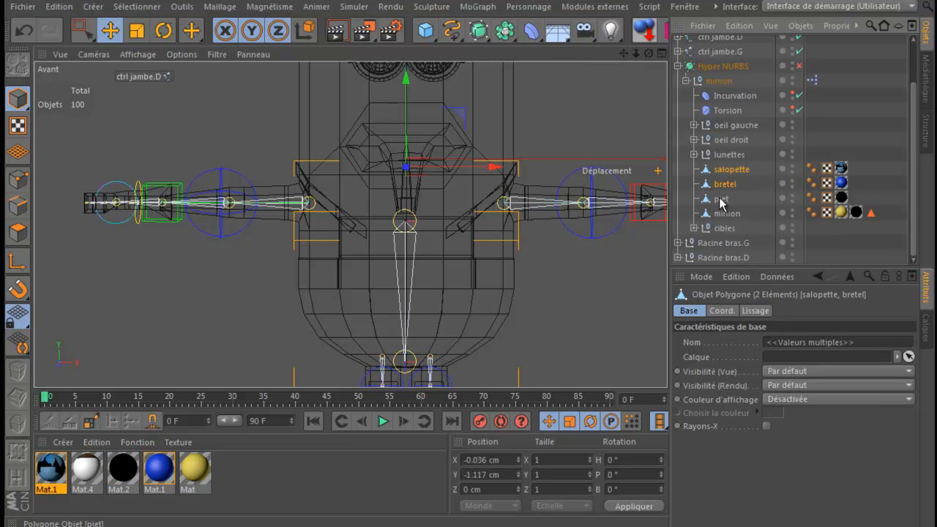
left_click(722, 199, "ctrl")
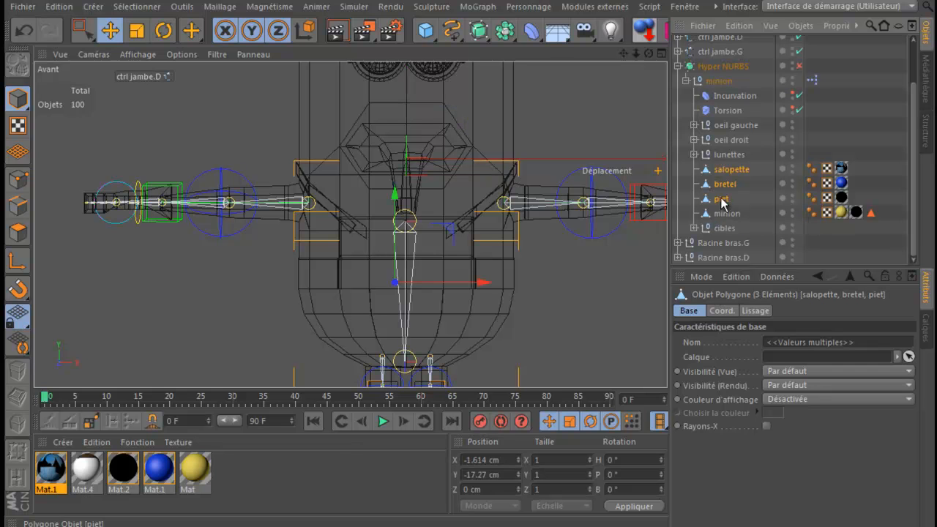
right_click(721, 201)
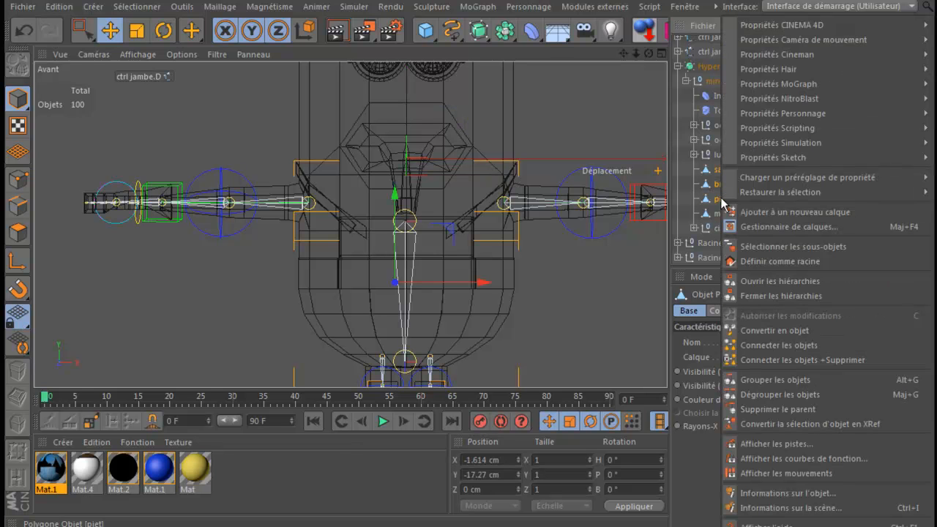
left_click(781, 359)
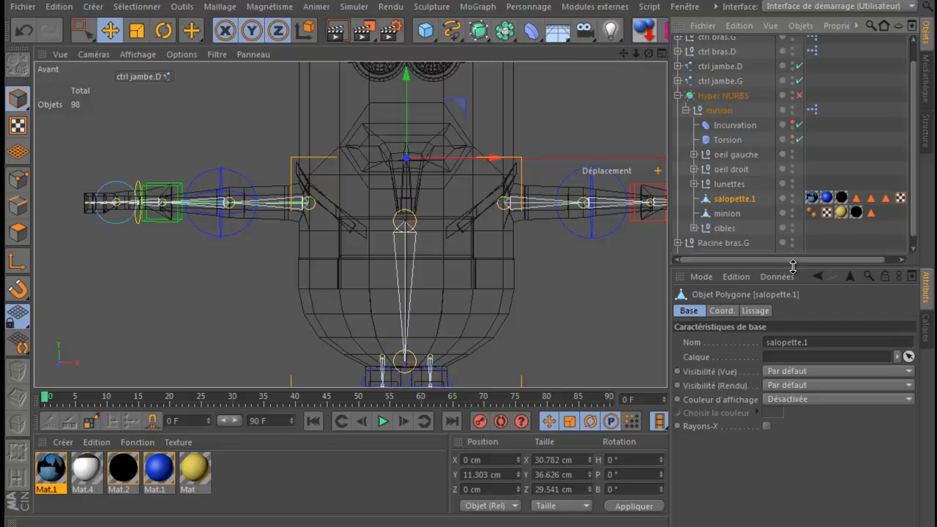
Step: Select Racine colonne bas together with all its sub-objects, and check the selected joints down to the Racine jambe.G chain
left_click_drag(793, 266, 799, 319)
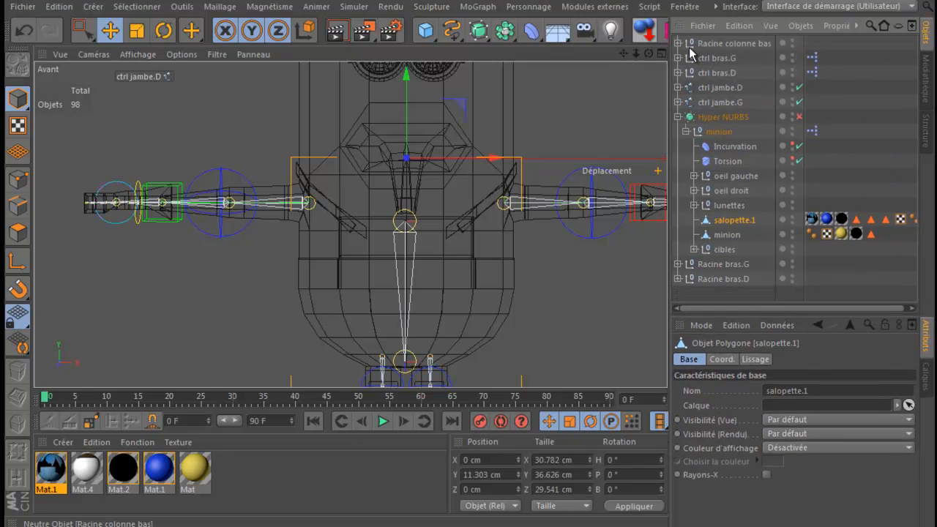
left_click(730, 43)
right_click(726, 42)
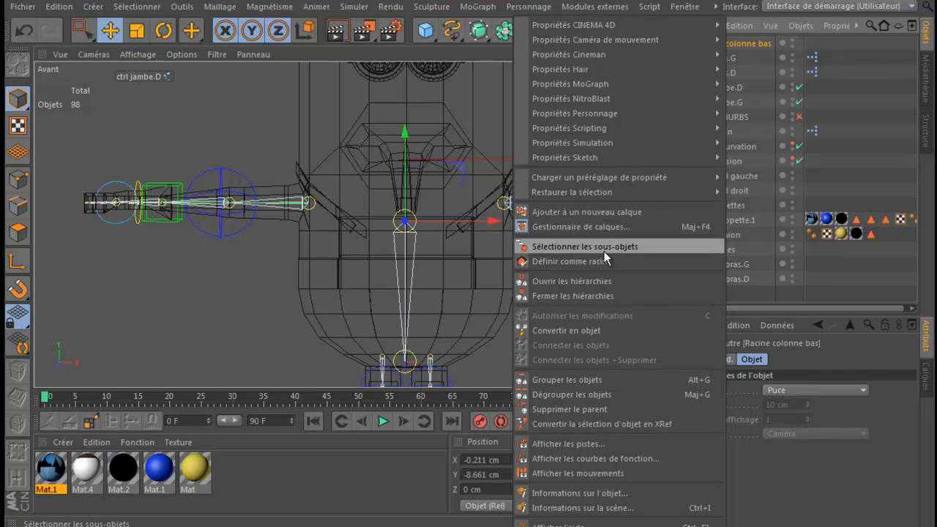
left_click(571, 248)
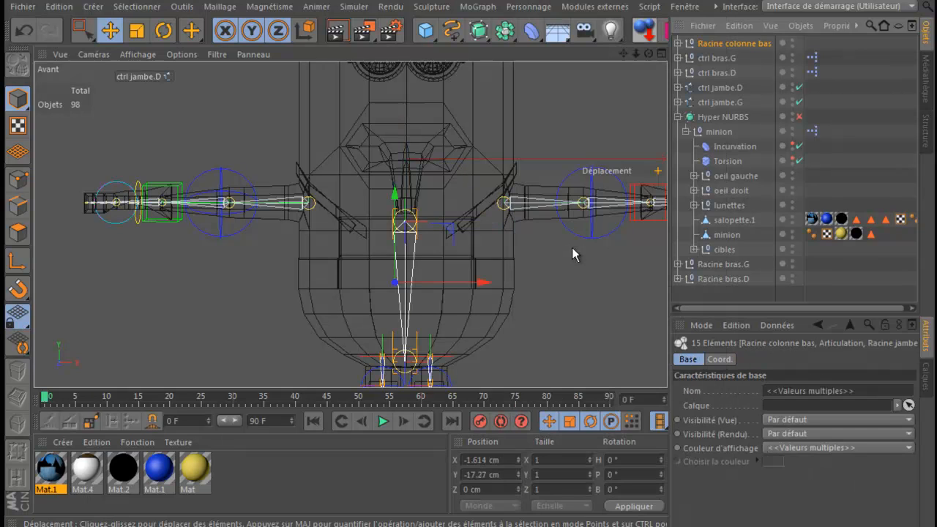
left_click(678, 43)
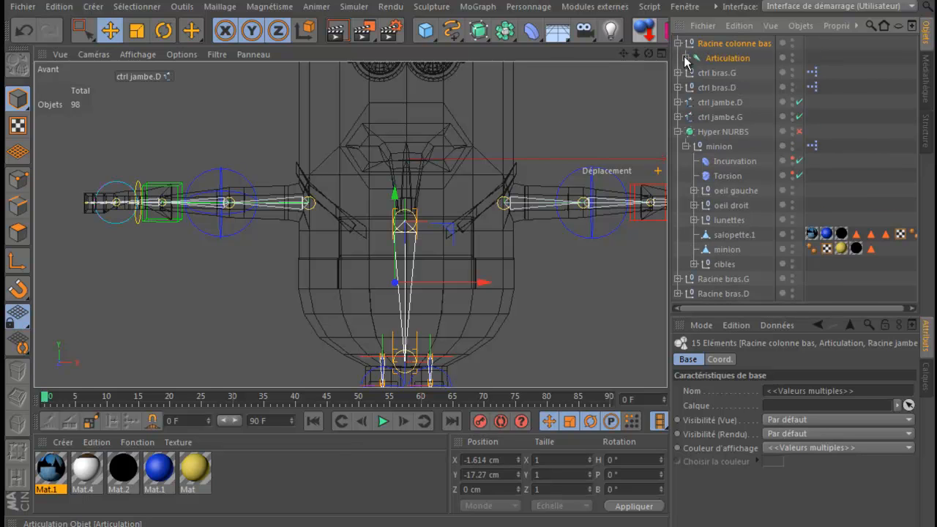
left_click(686, 58)
left_click(694, 73)
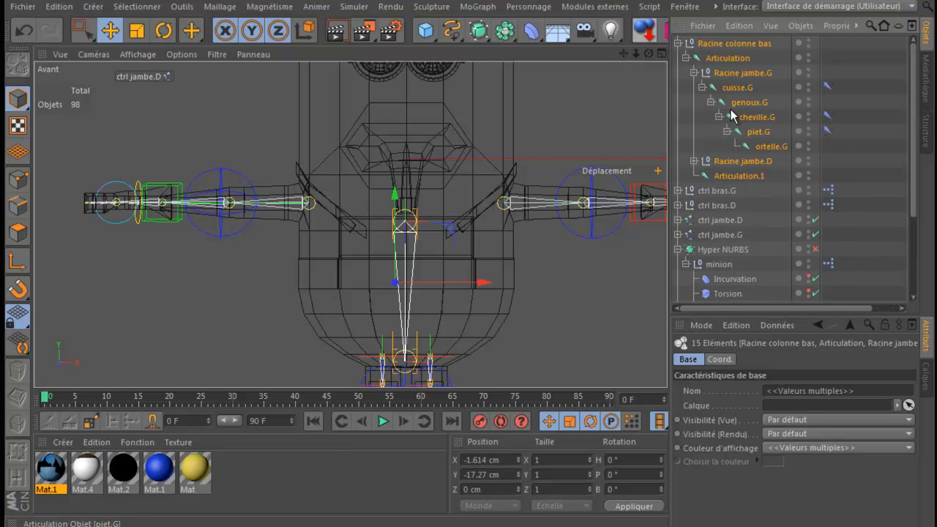
left_click(694, 73)
left_click(686, 58)
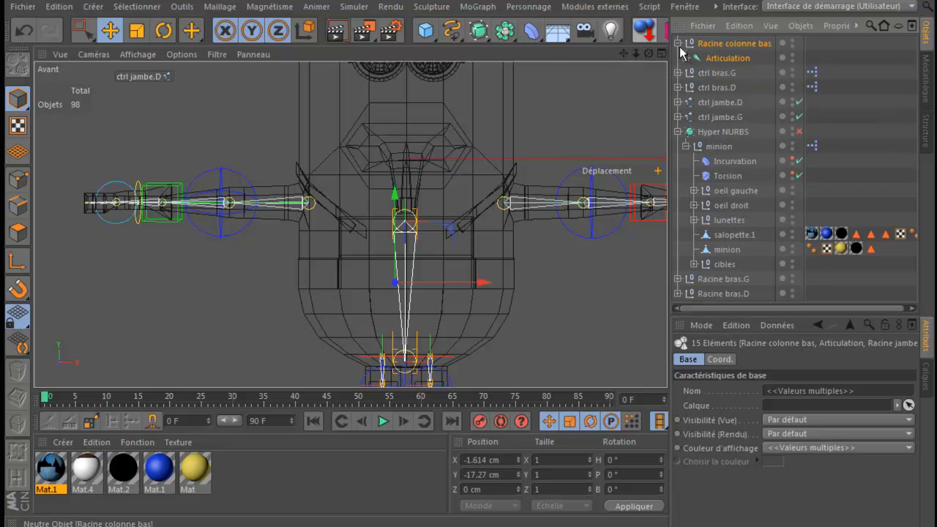
left_click(678, 43)
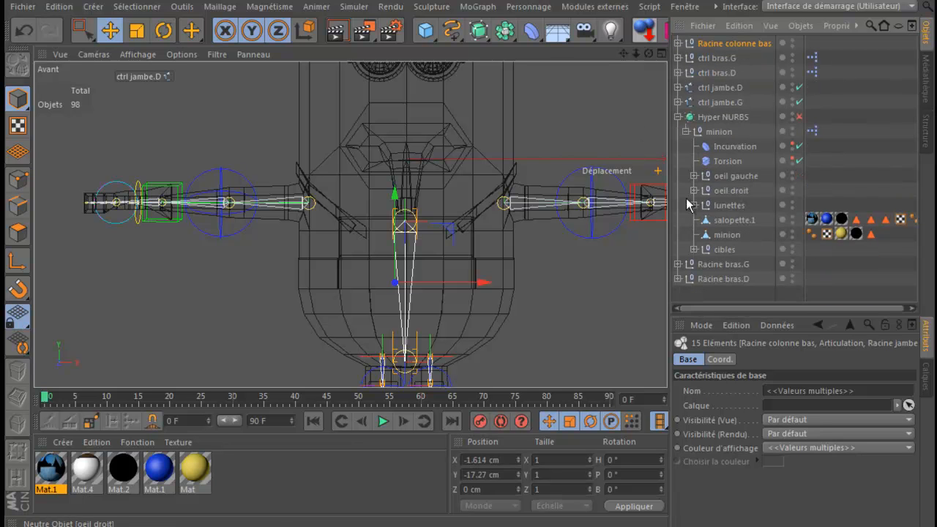
Step: Add the salopette.1 mesh to the joint selection and bind it to the joints with the Lier command
left_click(730, 223, "ctrl")
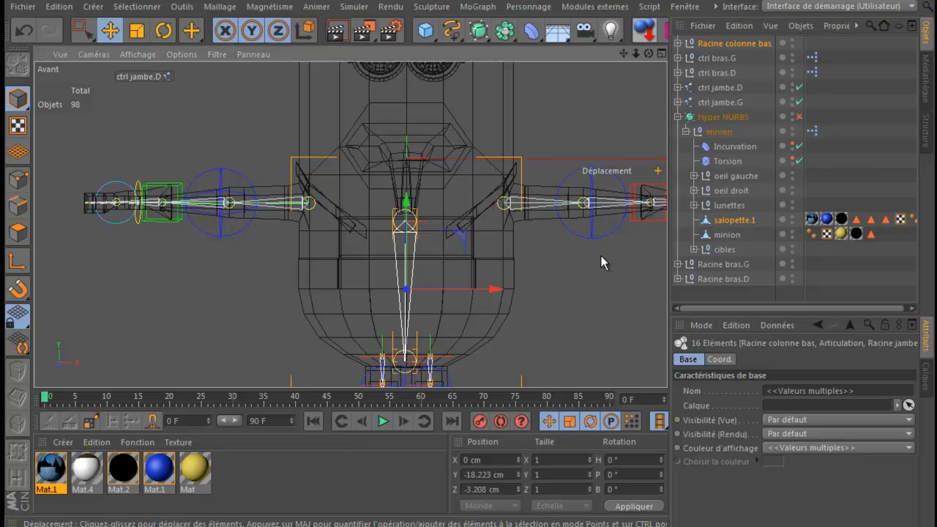
scroll(601, 258, "down", 2)
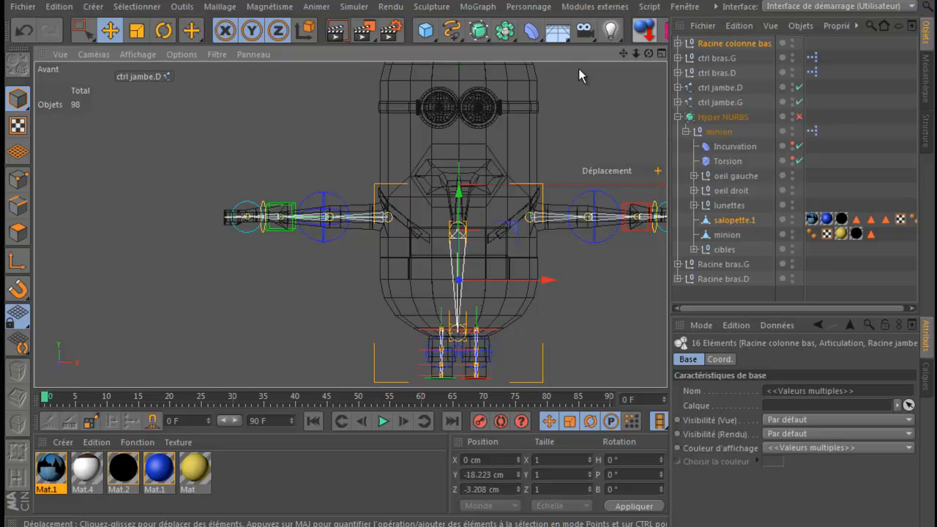
left_click(516, 6)
mouse_move(547, 42)
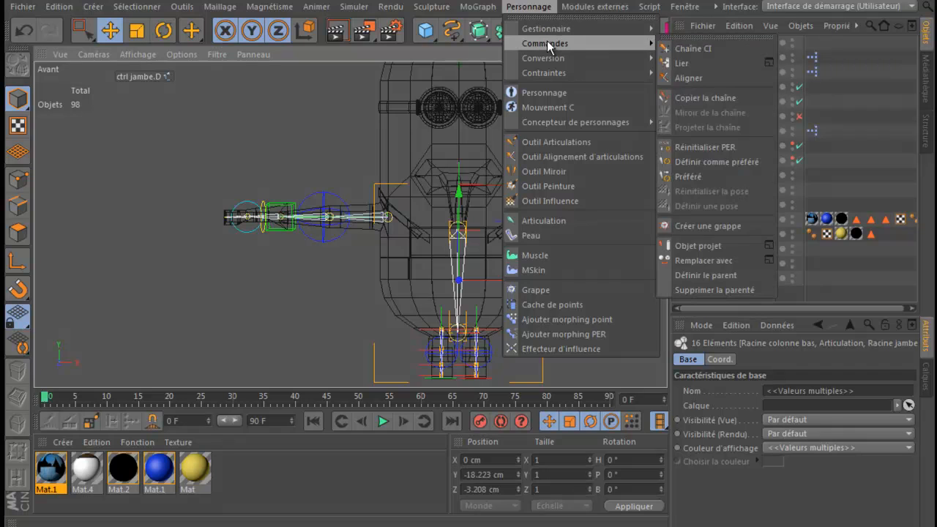
left_click(698, 62)
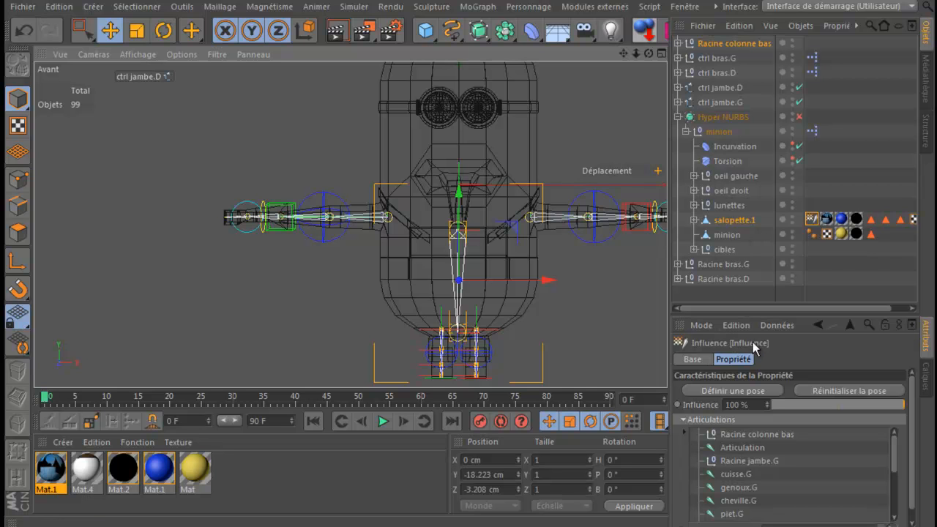
Step: Inspect the skin deformer under salopette.1 and the full joint list in the mesh's Influence tag
left_click(694, 220)
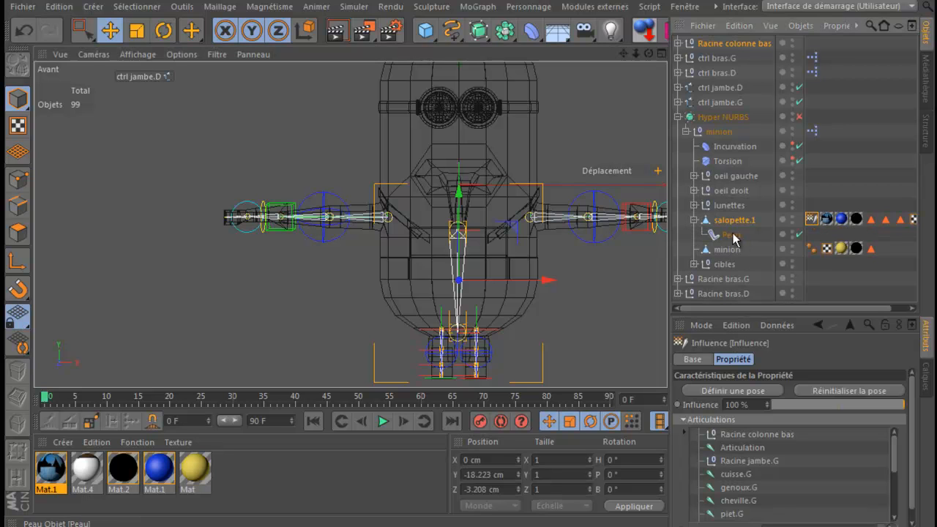
left_click(693, 220)
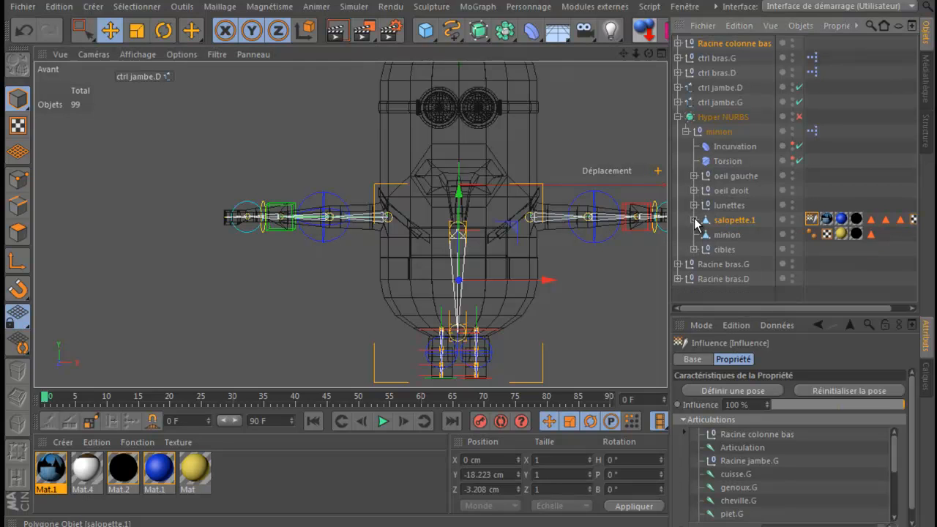
left_click(741, 222)
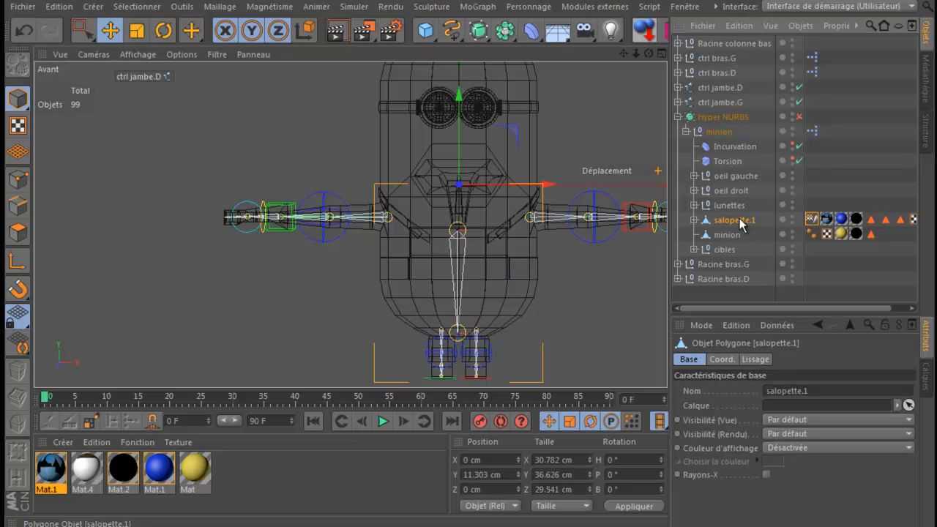
left_click(811, 219)
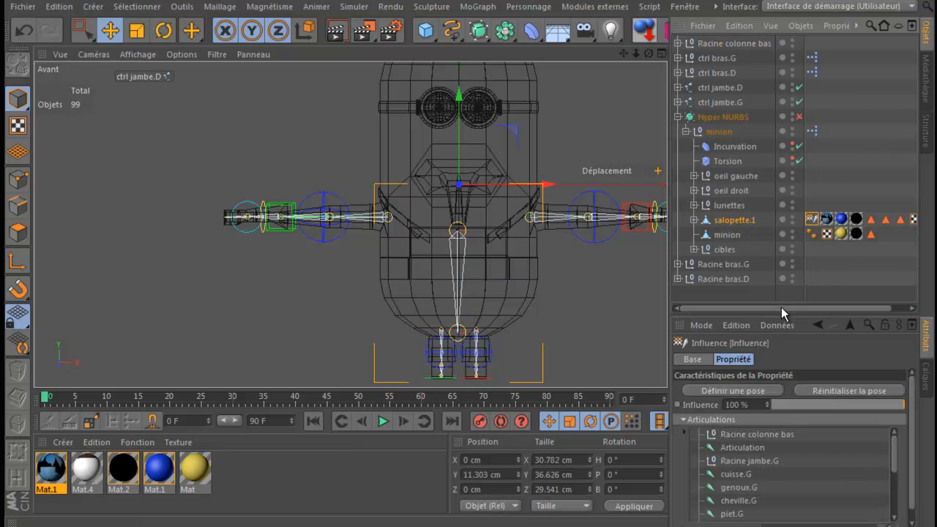
left_click_drag(781, 317, 762, 128)
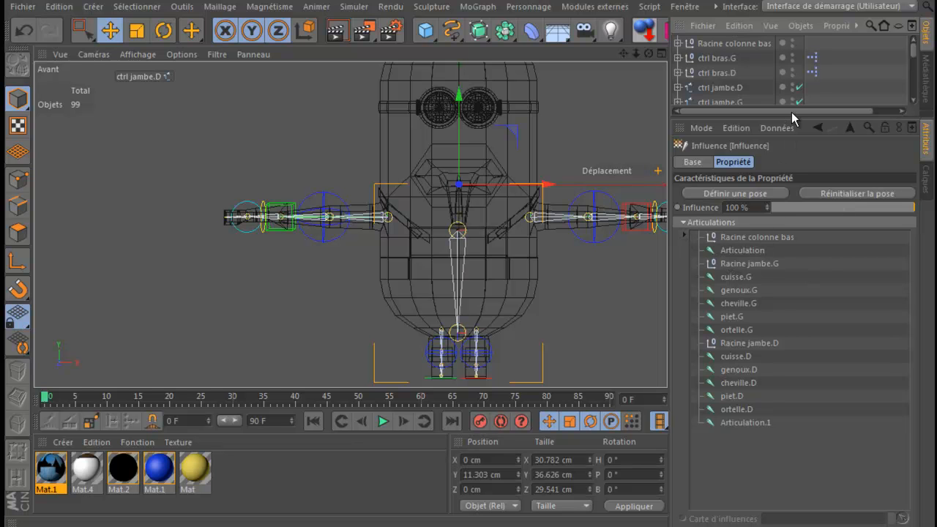
left_click_drag(789, 118, 800, 309)
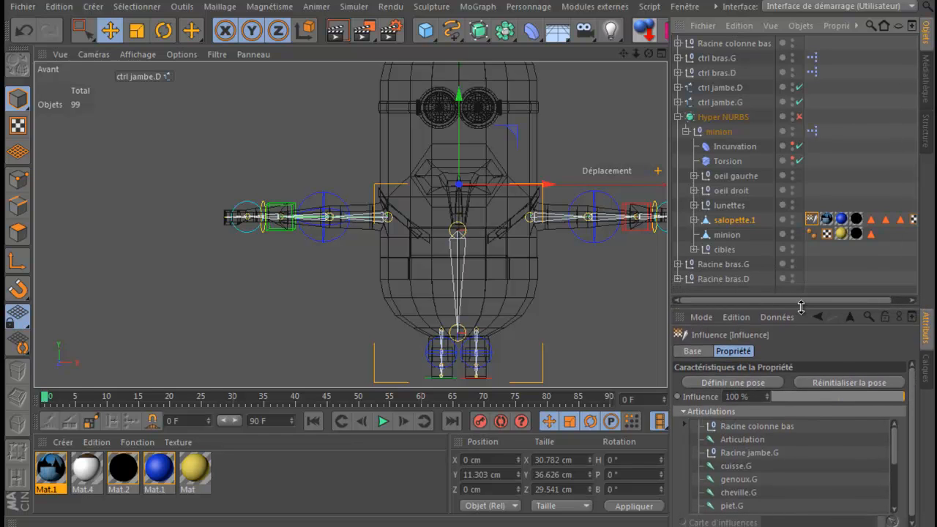
Step: Collapse the Hyper NURBS hierarchy and place ctrl jambe.G and ctrl bras.G as selection shortcuts in the viewport
left_click(678, 117)
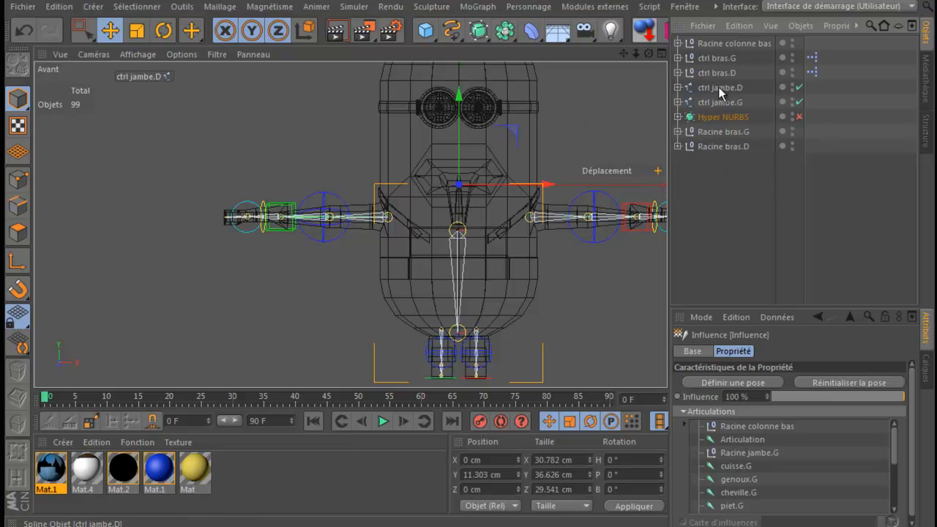
left_click_drag(723, 103, 699, 103)
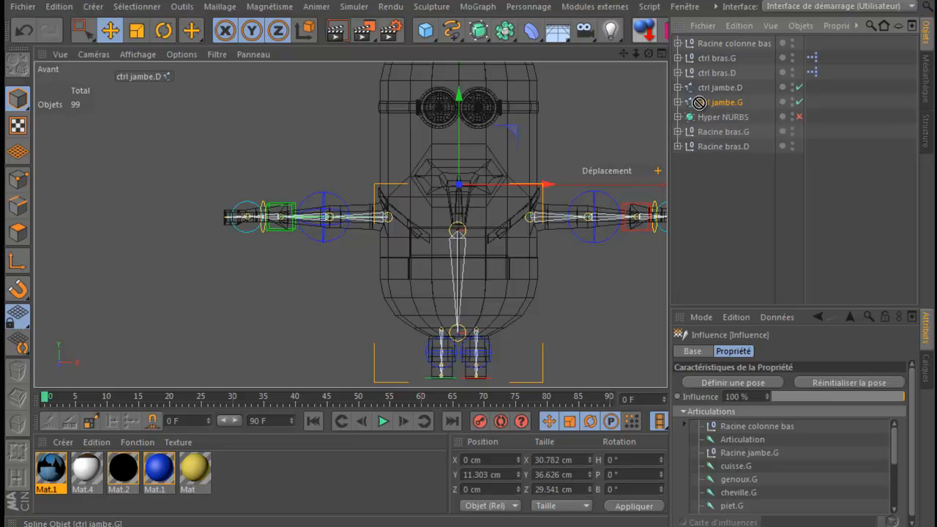
left_click_drag(588, 95, 591, 95)
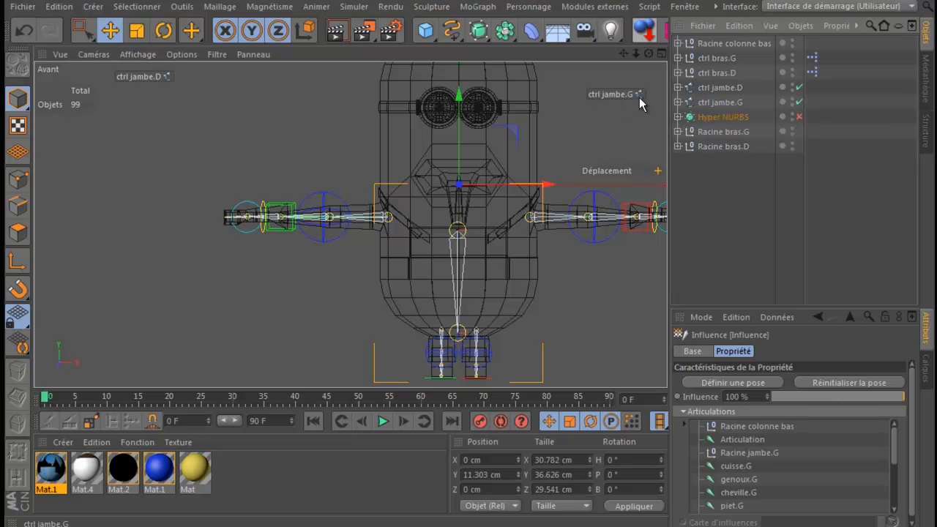
left_click(717, 60)
left_click_drag(607, 140, 609, 142)
left_click_drag(628, 145, 612, 138)
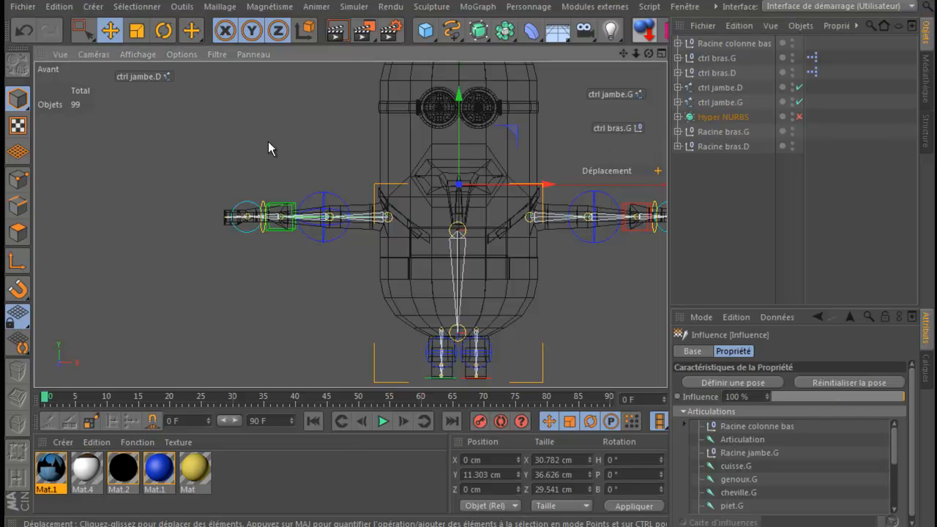
Step: In the perspective view, move ctrl jambe.G slightly to test how the overalls deform, and undo the move
middle_click(172, 156)
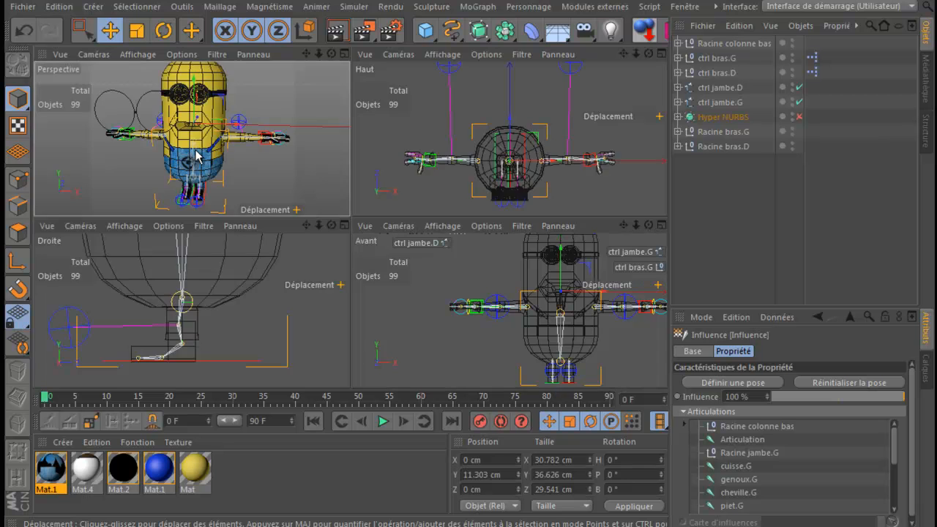
middle_click(236, 156)
left_click_drag(649, 53, 465, 165)
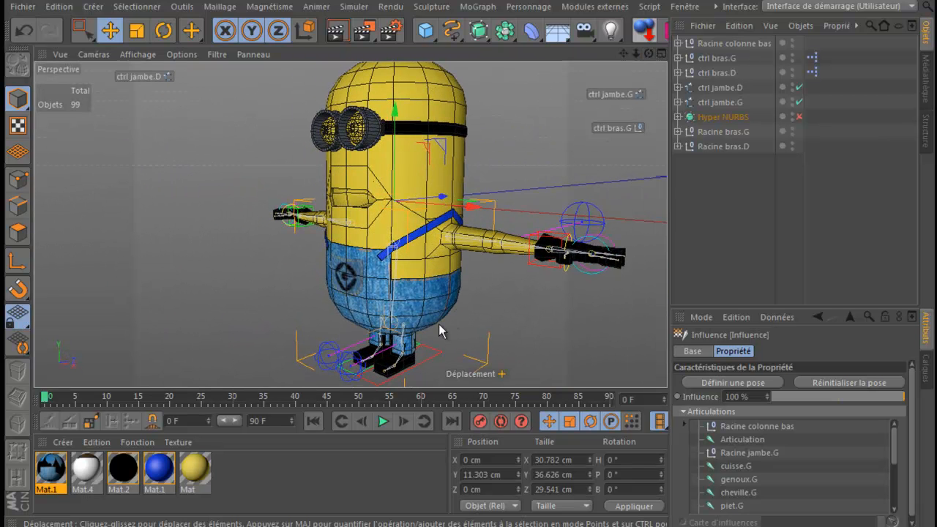
scroll(414, 350, "up", 3)
scroll(414, 350, "up", 2)
left_click_drag(648, 54, 464, 164)
left_click_drag(623, 55, 464, 161)
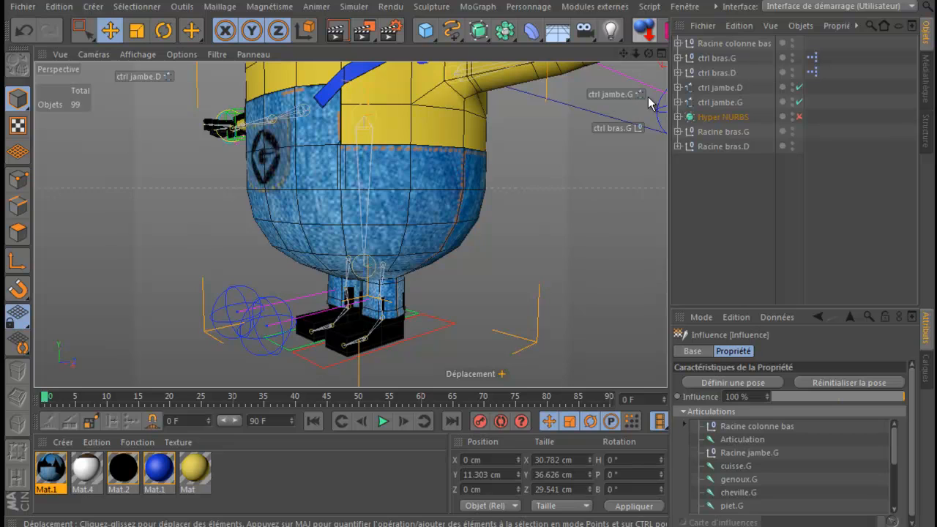
left_click(615, 93)
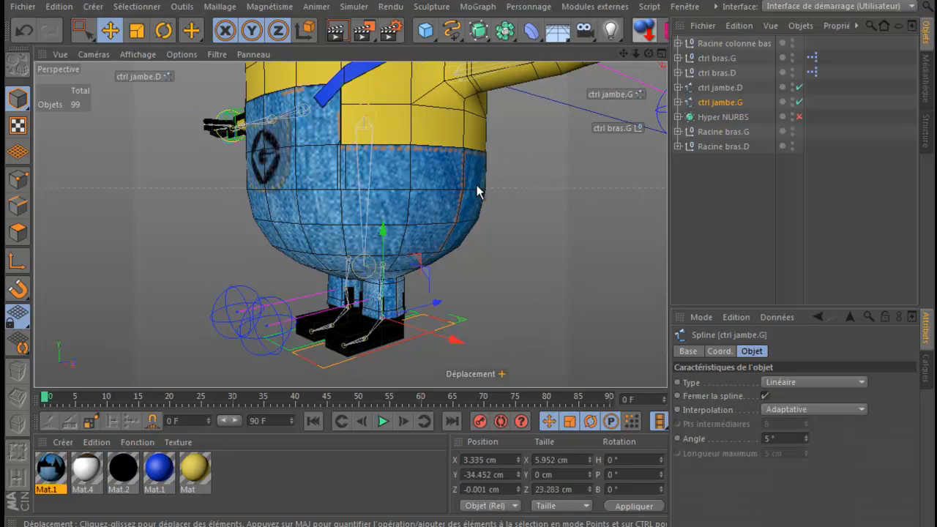
left_click_drag(417, 262, 418, 262)
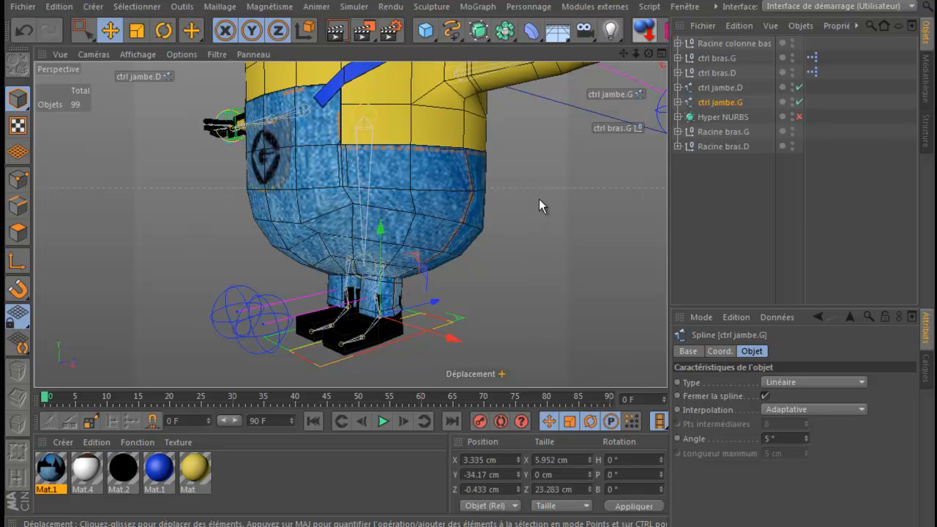
left_click(24, 32)
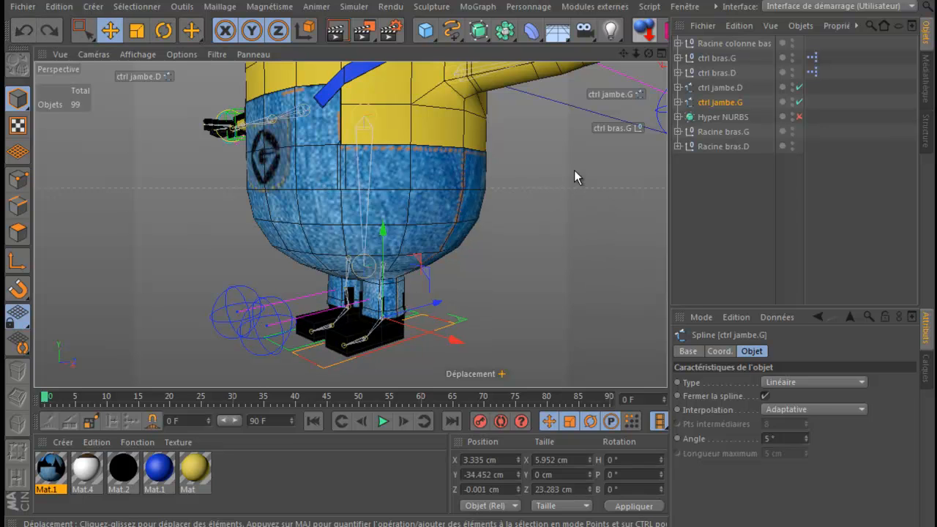
Step: With Racine colonne bas selected, paint a 25 % Influence tool stroke in point mode on the overalls above the legs, and undo it
left_click(723, 42)
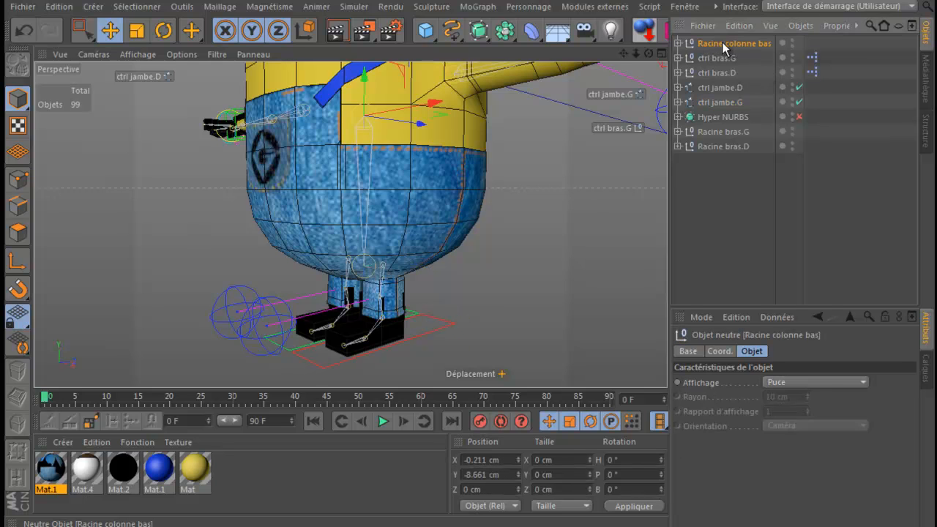
left_click(539, 8)
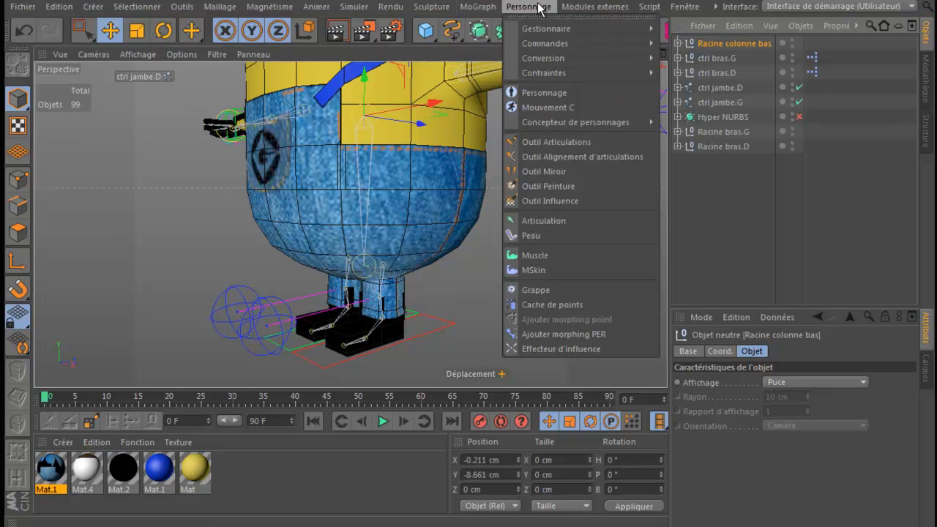
left_click(552, 201)
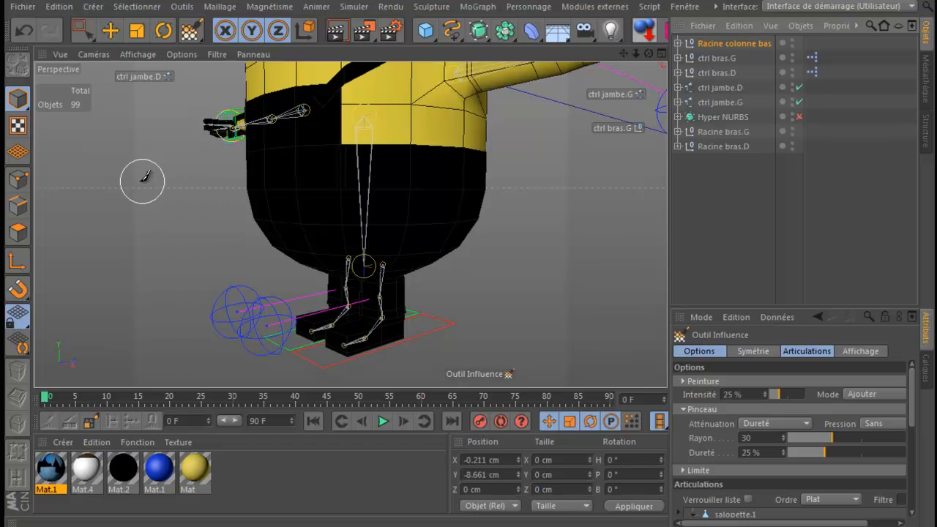
left_click(19, 180)
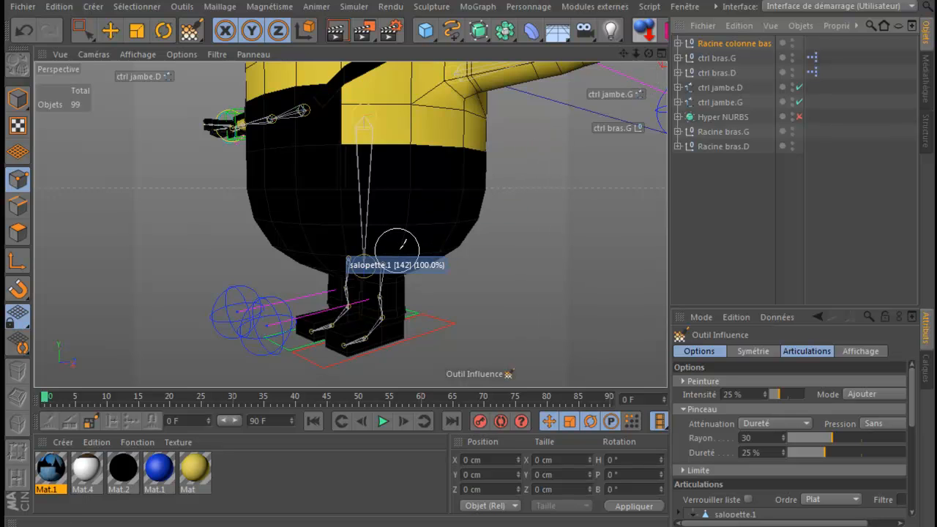
scroll(377, 246, "up", 3)
left_click_drag(381, 242, 397, 247)
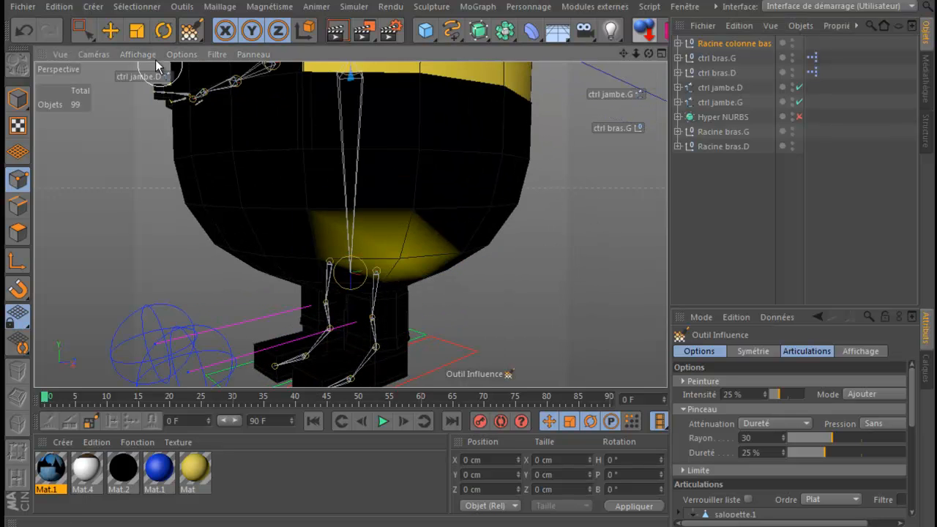
key("ctrl+z")
Step: Move ctrl jambe.G about 0.5 cm in model mode to test the overalls' deformation, undoing the accidental shift of its spline points
left_click(110, 30)
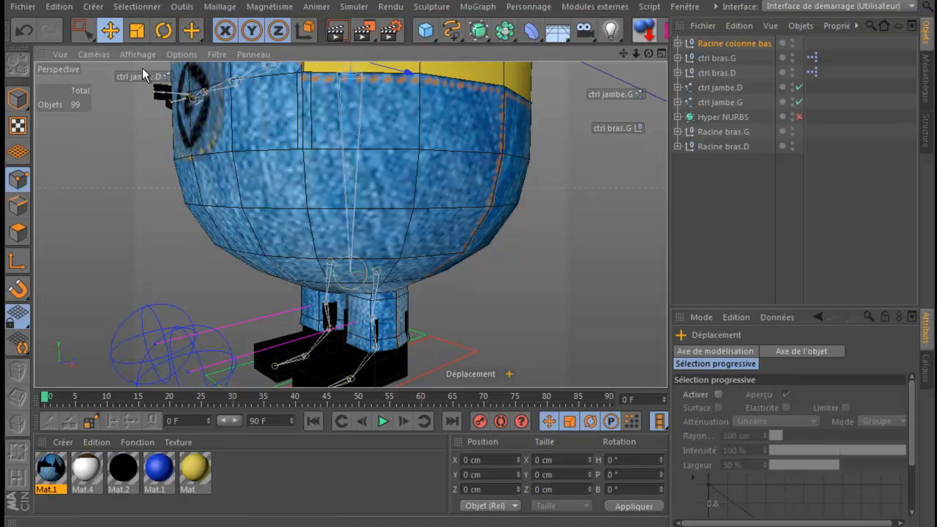
left_click(610, 93)
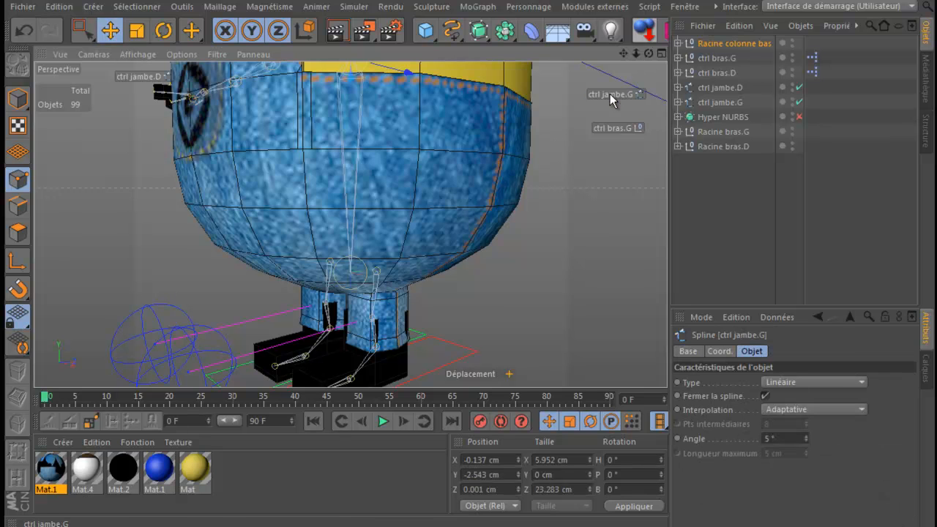
left_click_drag(408, 313, 406, 307)
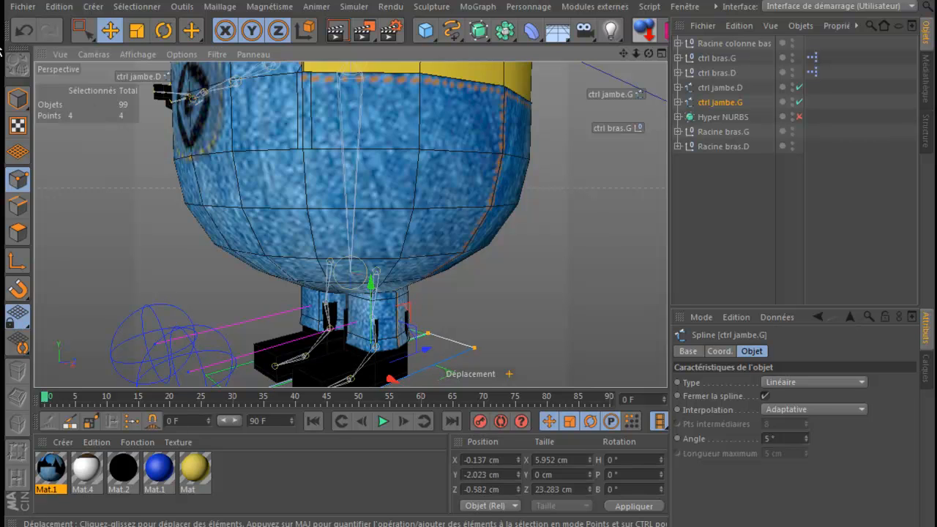
left_click(24, 30)
left_click(17, 98)
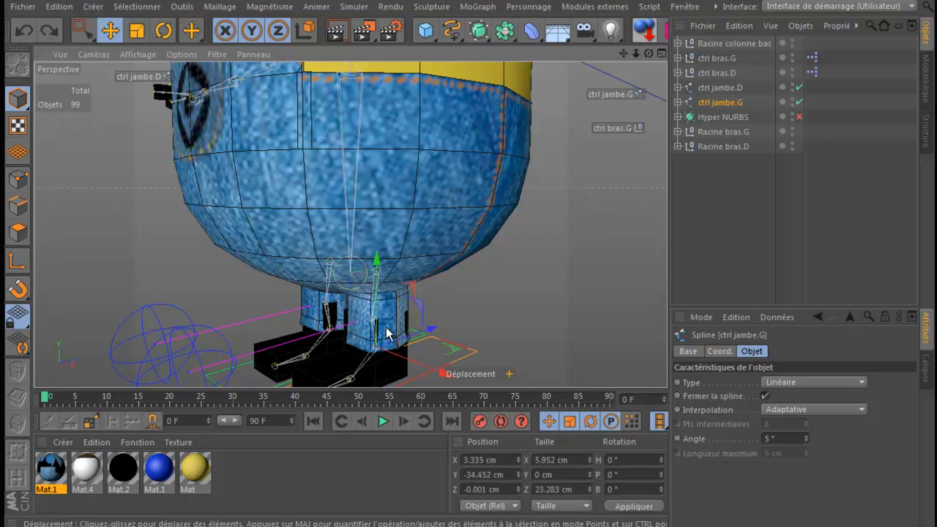
left_click_drag(412, 288, 412, 284)
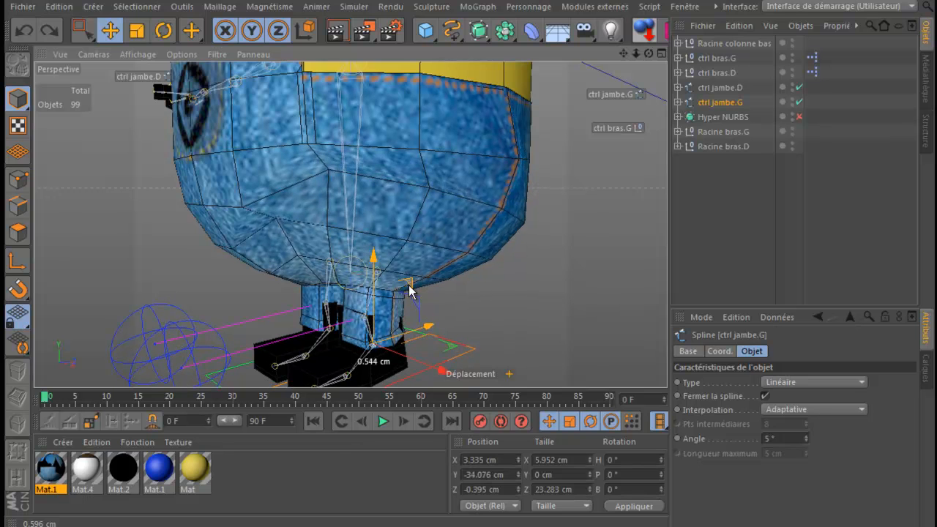
Step: With Racine colonne bas selected, paint repeated 25 % Influence tool strokes in point mode on the overalls point just above the right leg
left_click(17, 180)
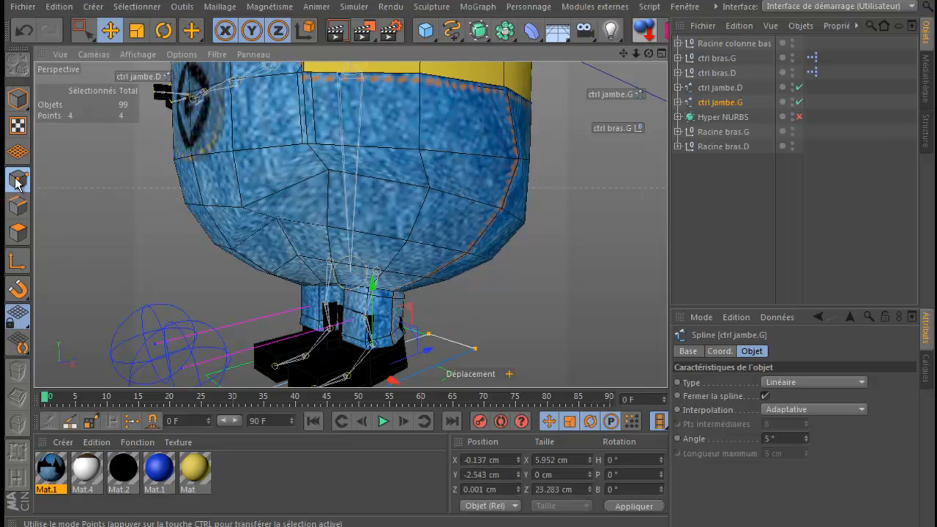
left_click(191, 30)
left_click(264, 82)
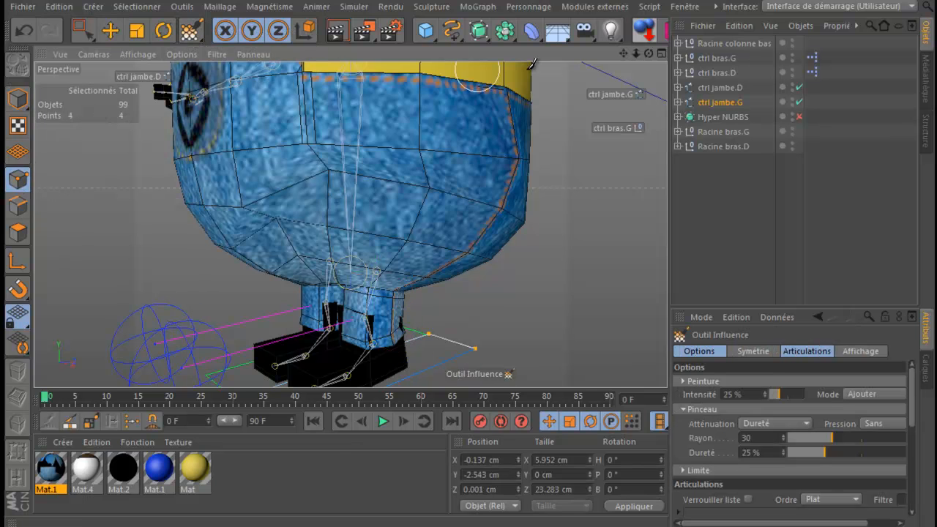
left_click(727, 44)
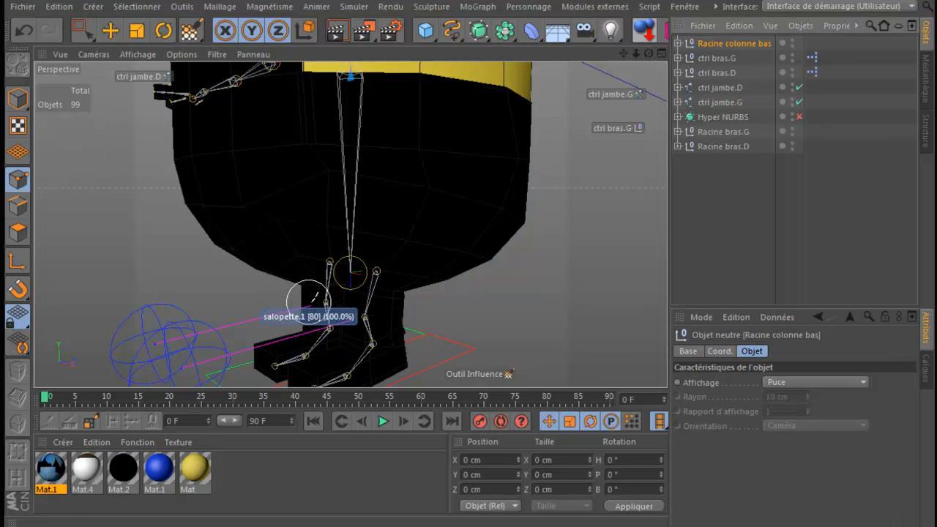
scroll(322, 315, "up", 3)
scroll(328, 316, "up", 2)
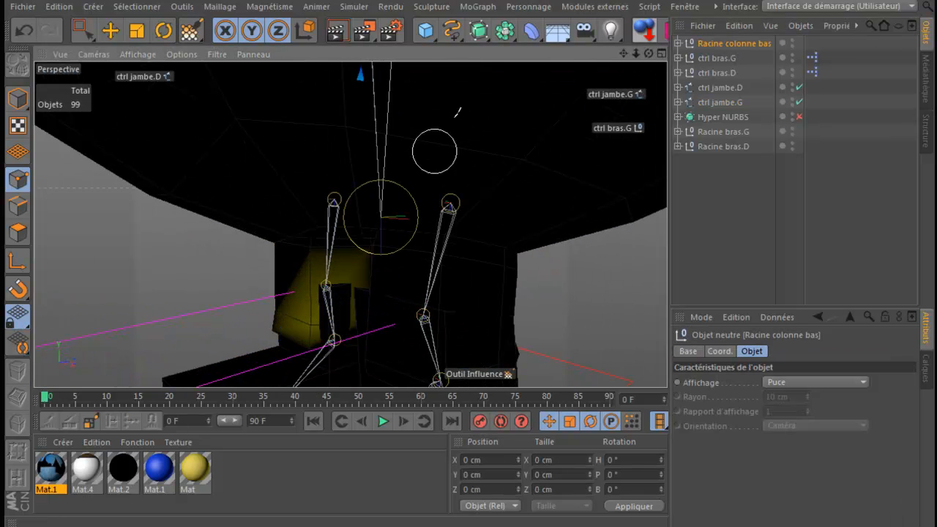
left_click_drag(623, 54, 468, 166)
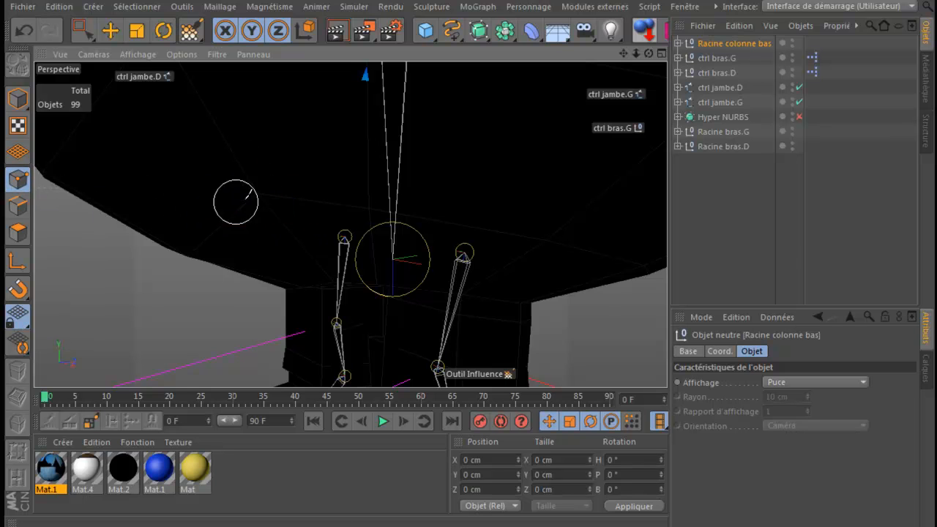
left_click(257, 193)
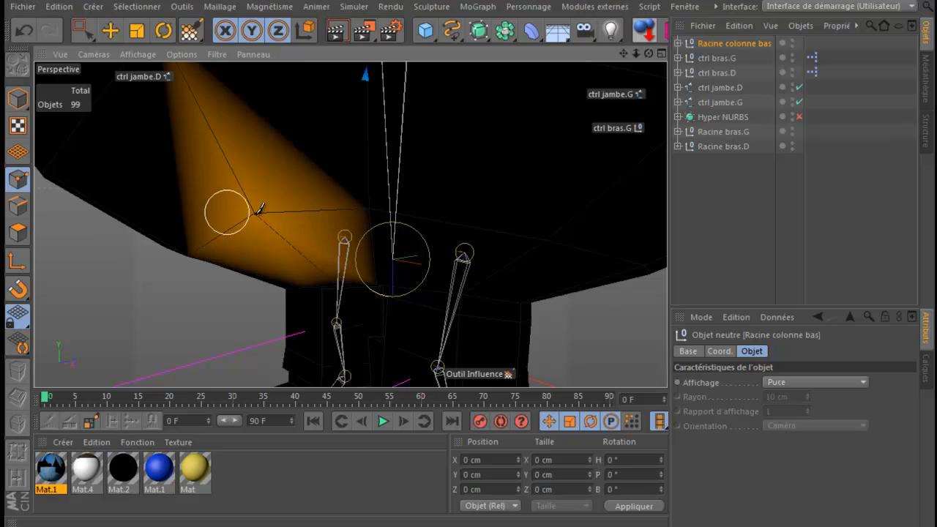
left_click(262, 210)
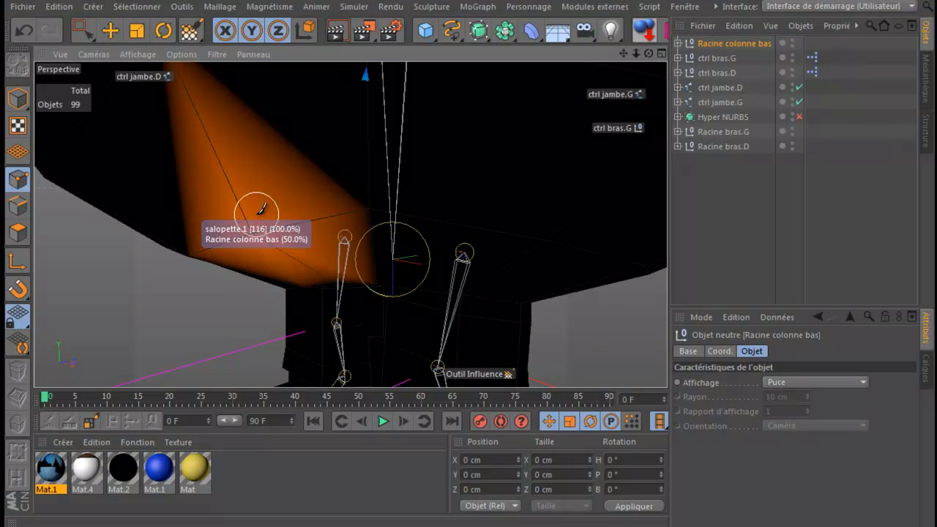
left_click(252, 227)
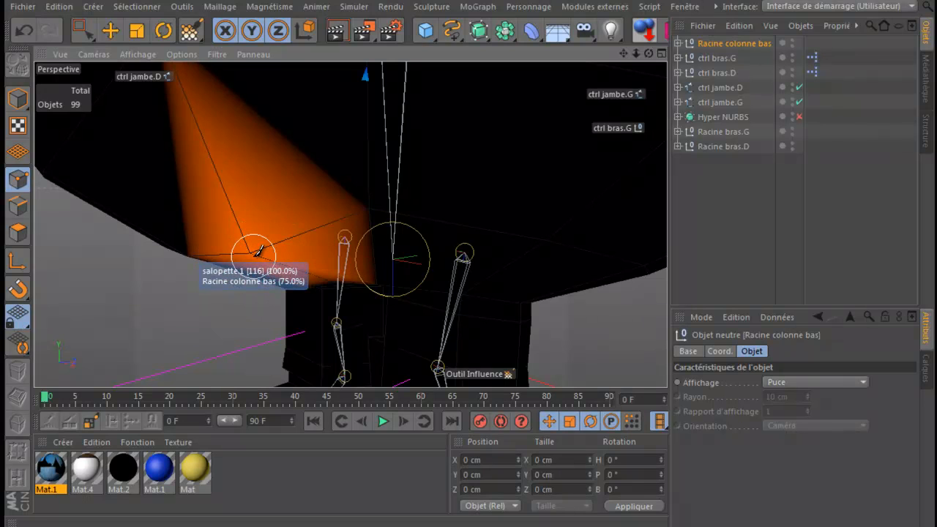
left_click(253, 256)
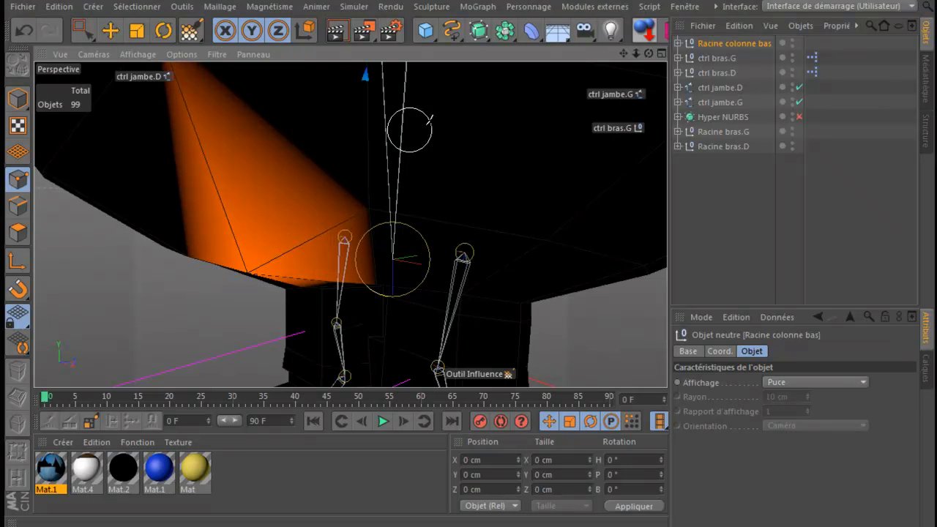
Step: Paint full Racine colonne bas influence onto the lowest row of belly points above both legs and around the right side of the overalls
scroll(588, 96, "down", 1)
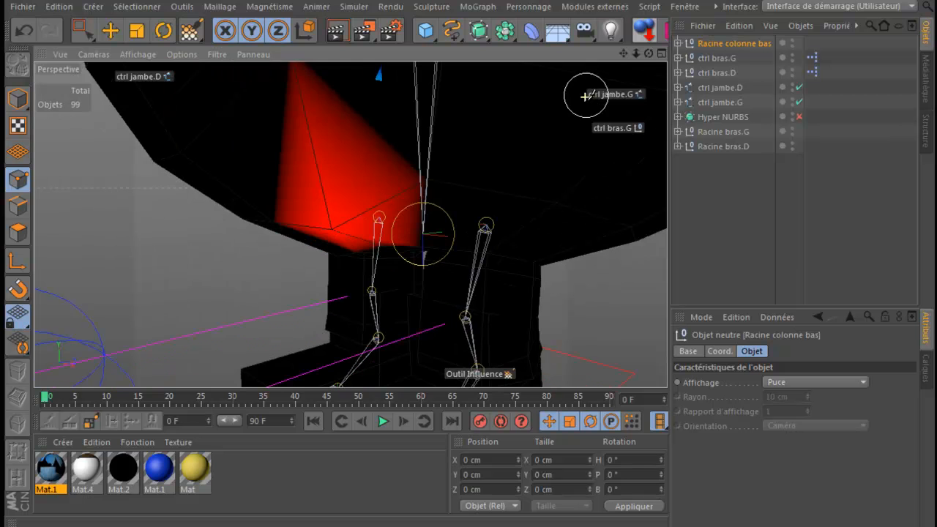
left_click_drag(648, 54, 465, 158)
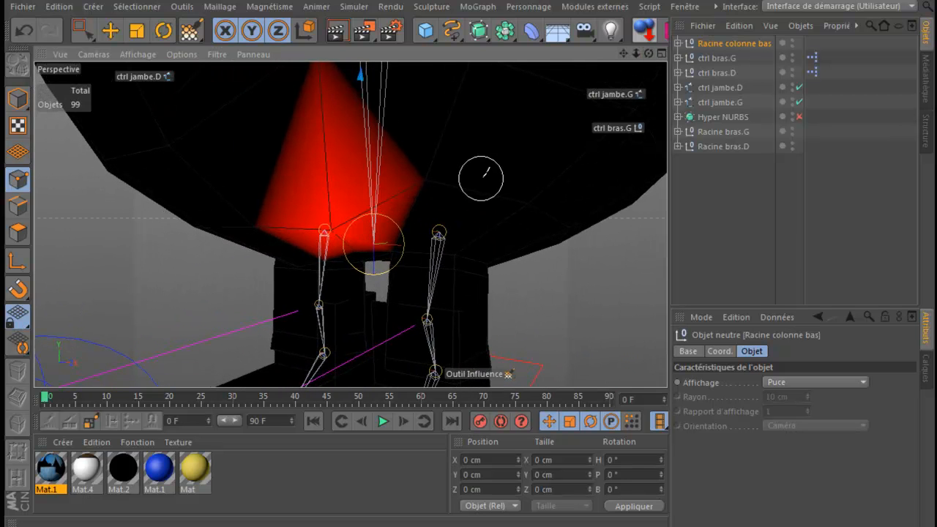
left_click_drag(430, 188, 429, 227)
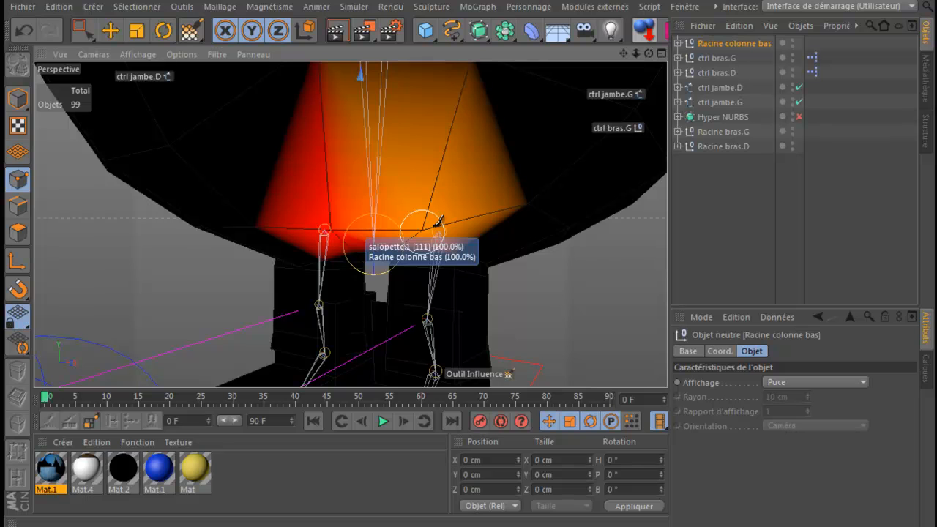
mouse_move(538, 208)
left_mouse_down()
mouse_move(529, 191)
mouse_move(530, 225)
left_mouse_up()
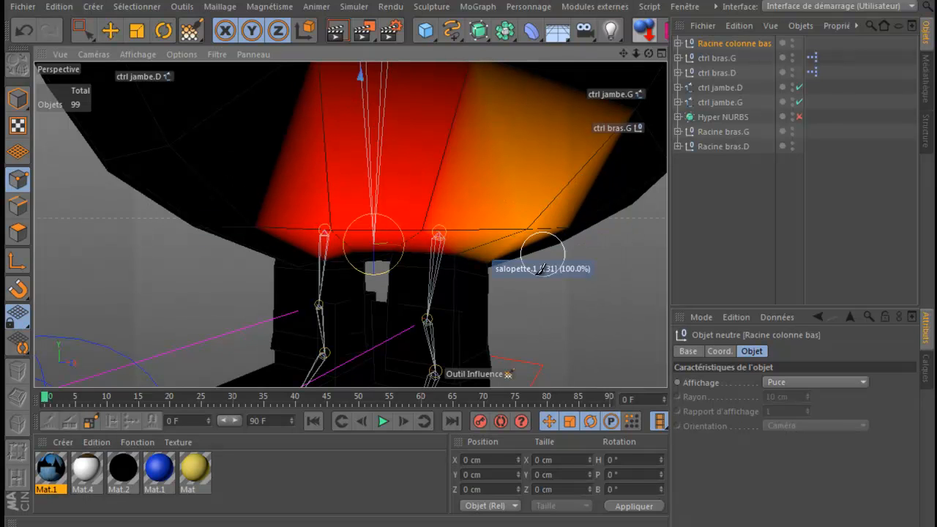
key("ctrl+z")
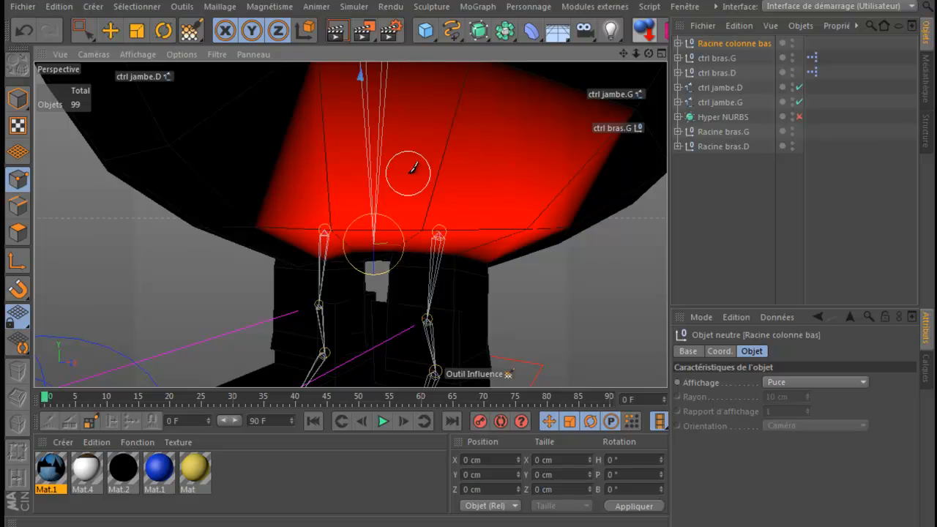
mouse_move(235, 216)
left_mouse_down()
mouse_move(247, 222)
mouse_move(210, 223)
mouse_move(145, 164)
mouse_move(117, 155)
mouse_move(181, 142)
left_mouse_up()
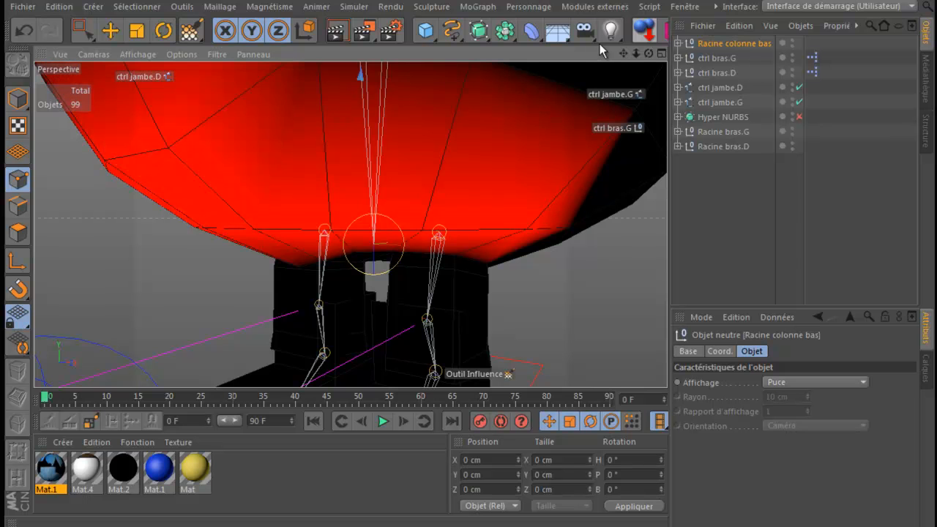
Step: Paint full Racine colonne bas influence onto the next row of points higher on the overalls' belly, working across towards the left side
scroll(596, 82, "down", 2)
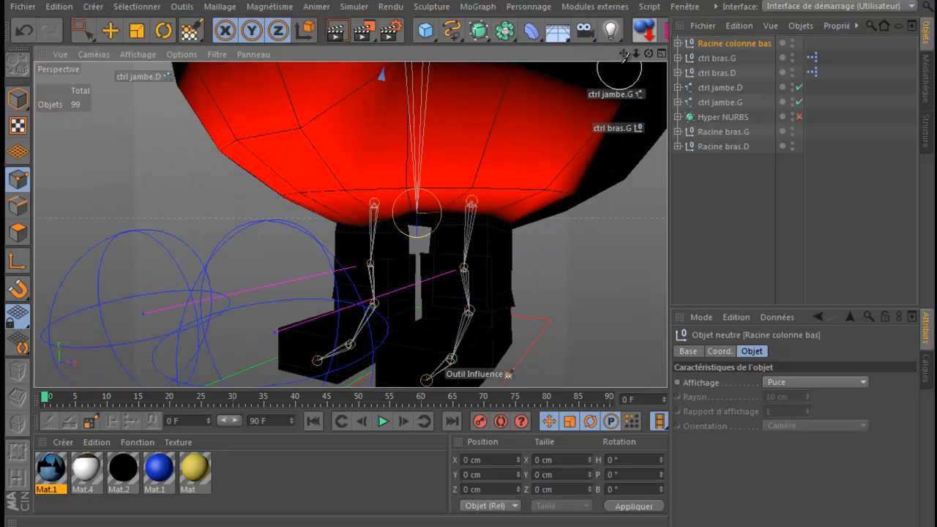
left_click_drag(467, 176, 468, 167, "alt")
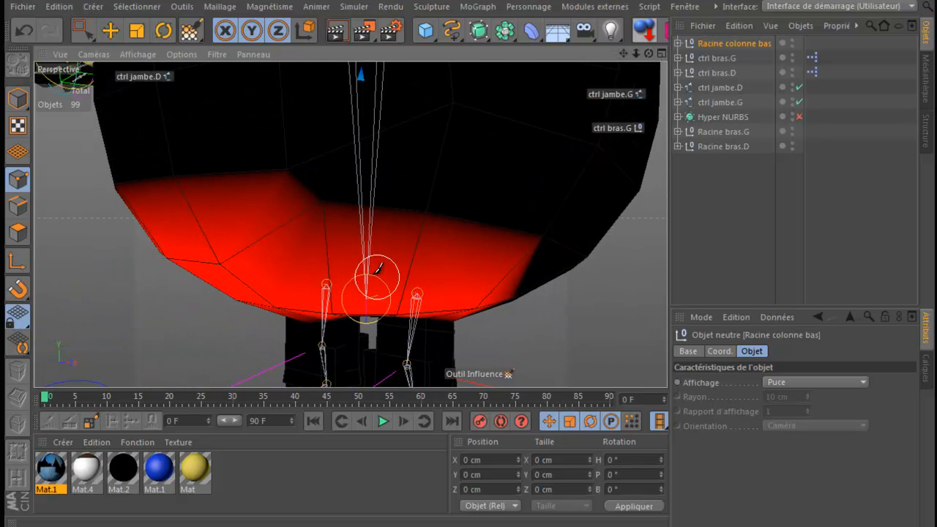
left_click_drag(326, 189, 315, 261)
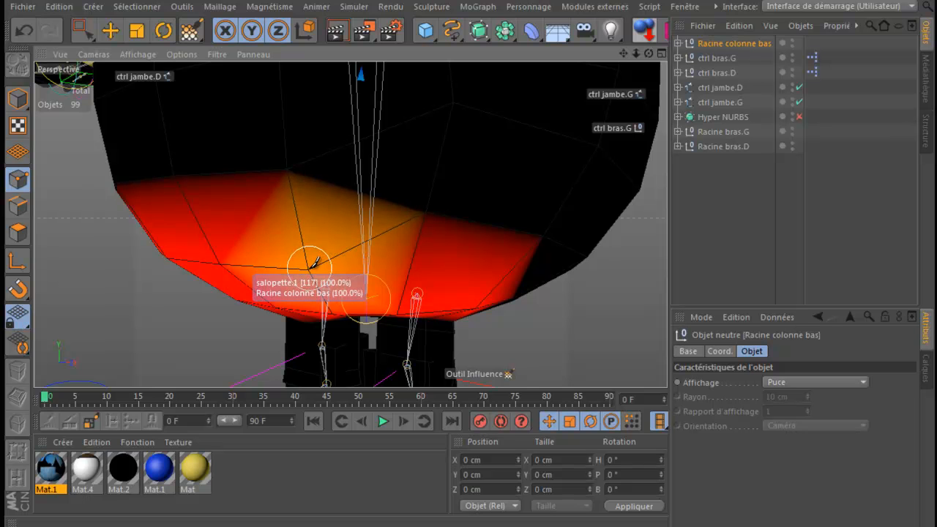
left_click_drag(424, 213, 423, 271)
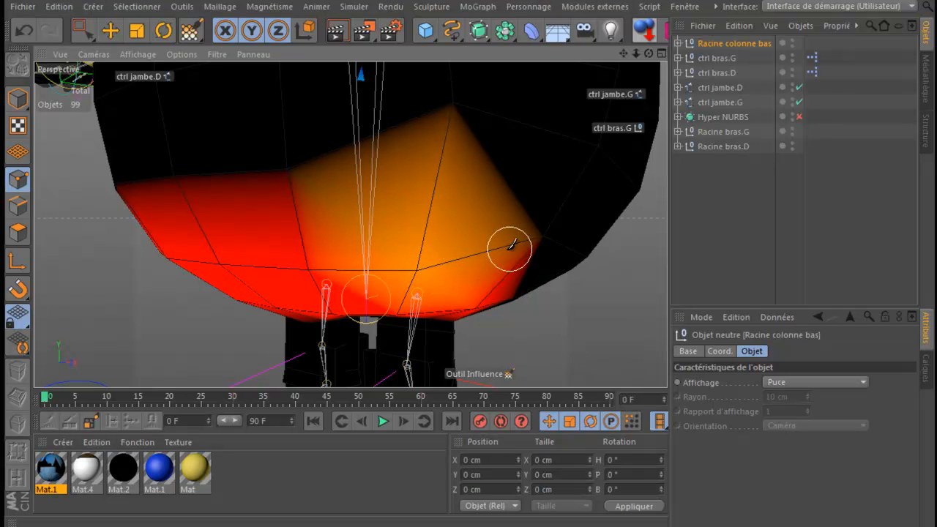
mouse_move(537, 241)
left_mouse_down()
mouse_move(545, 238)
mouse_move(549, 252)
left_mouse_up()
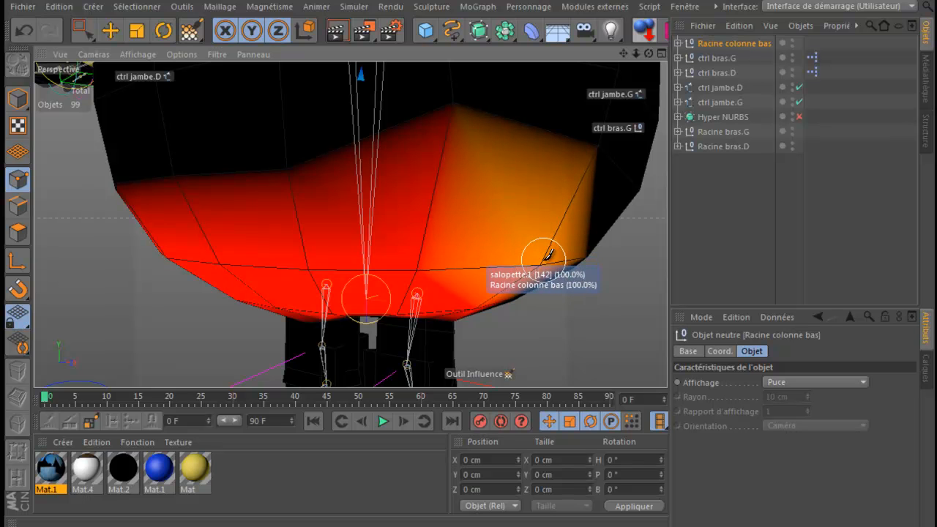
Step: Paint Racine colonne bas influence onto the points along the overalls' crotch and the top of the left leg
left_click_drag(648, 52, 468, 165)
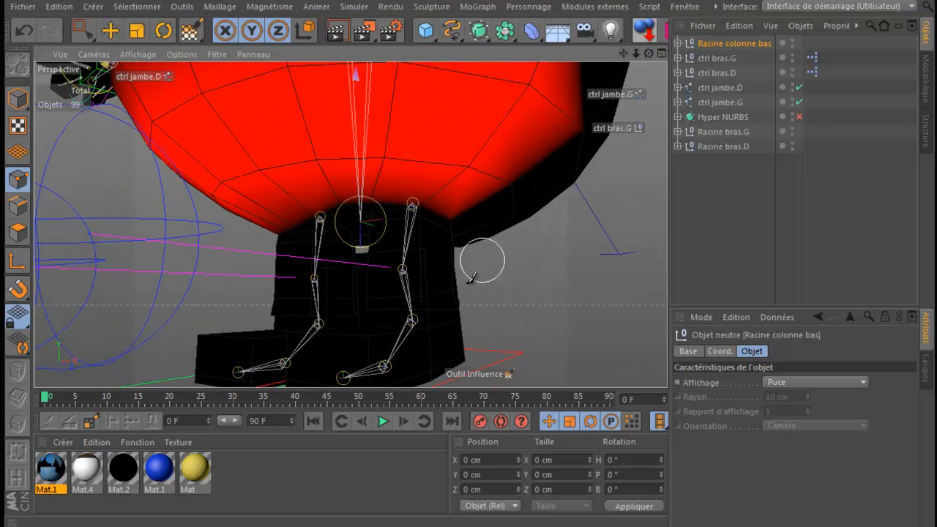
scroll(383, 334, "up", 4)
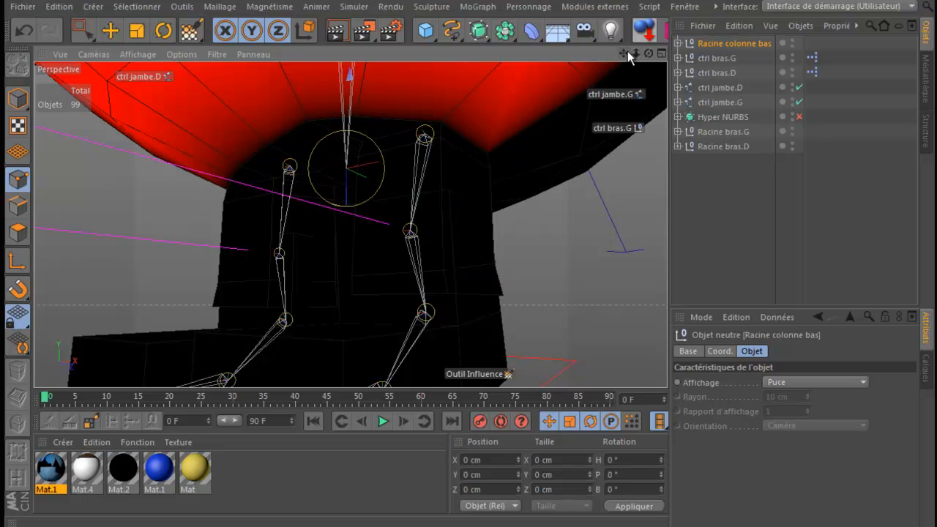
mouse_move(622, 56)
left_mouse_down()
mouse_move(541, 95)
mouse_move(487, 107)
left_mouse_up()
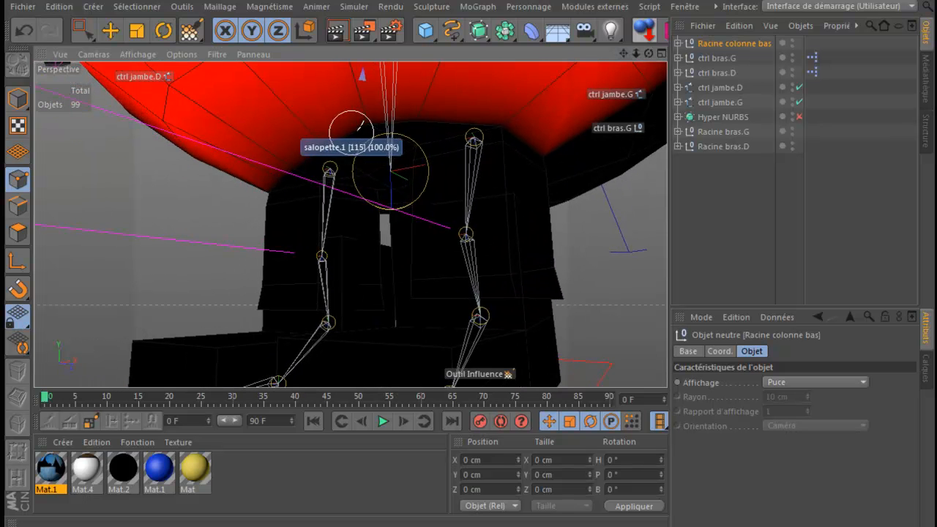
left_click_drag(368, 119, 373, 139)
left_click_drag(414, 115, 423, 126)
mouse_move(502, 117)
left_mouse_down()
mouse_move(505, 136)
mouse_move(553, 154)
left_mouse_up()
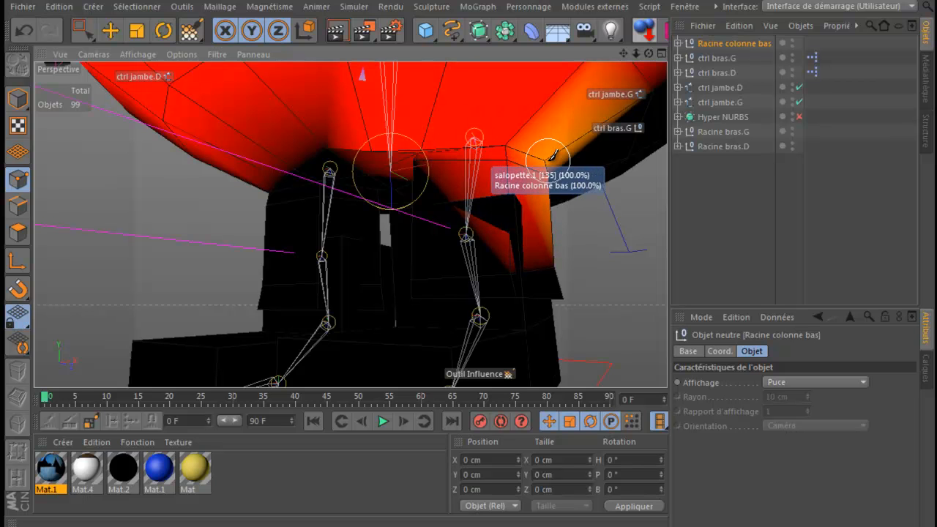
left_click_drag(404, 167, 377, 149)
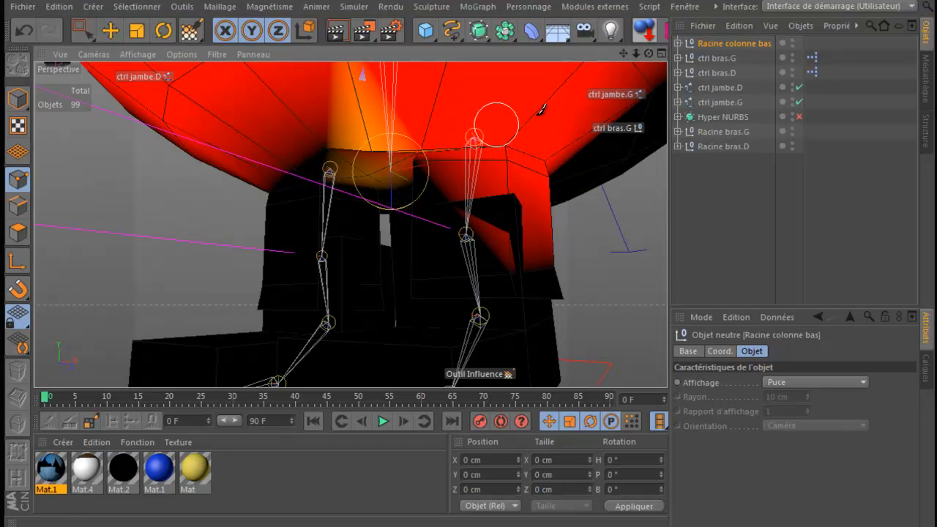
Step: Expand the Hyper NURBS hierarchy, select salopette.1 and examine the lower overalls and legs from the side
left_click_drag(622, 54, 465, 167)
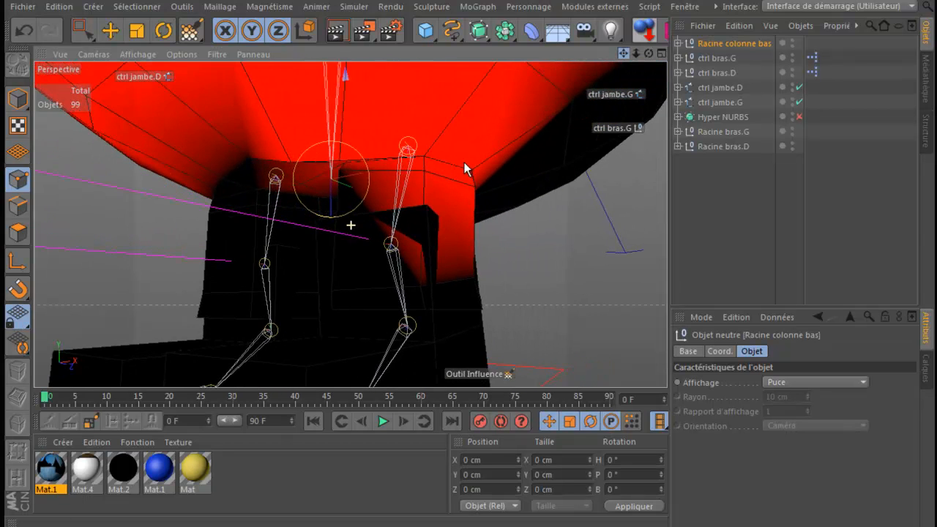
left_click_drag(649, 54, 462, 161)
left_click_drag(623, 54, 466, 161)
left_click(678, 117)
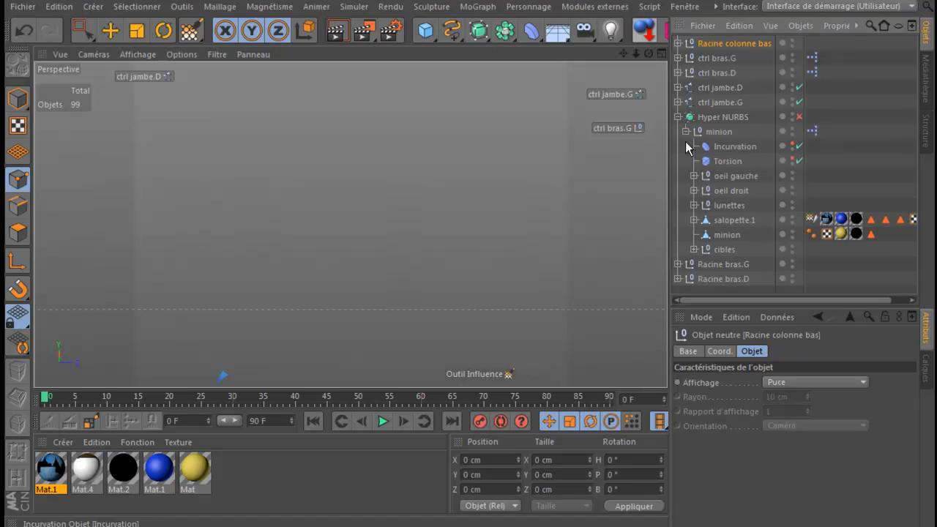
left_click(728, 221)
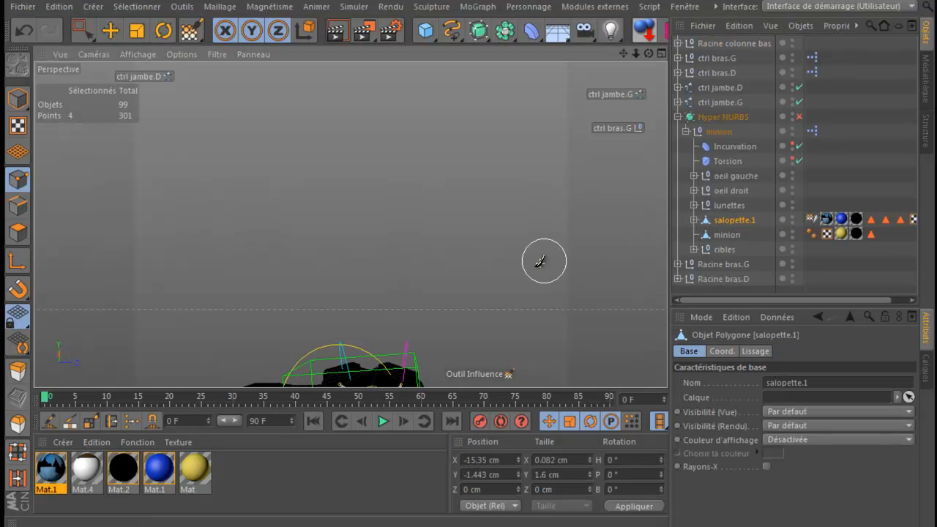
scroll(476, 300, "up", 5)
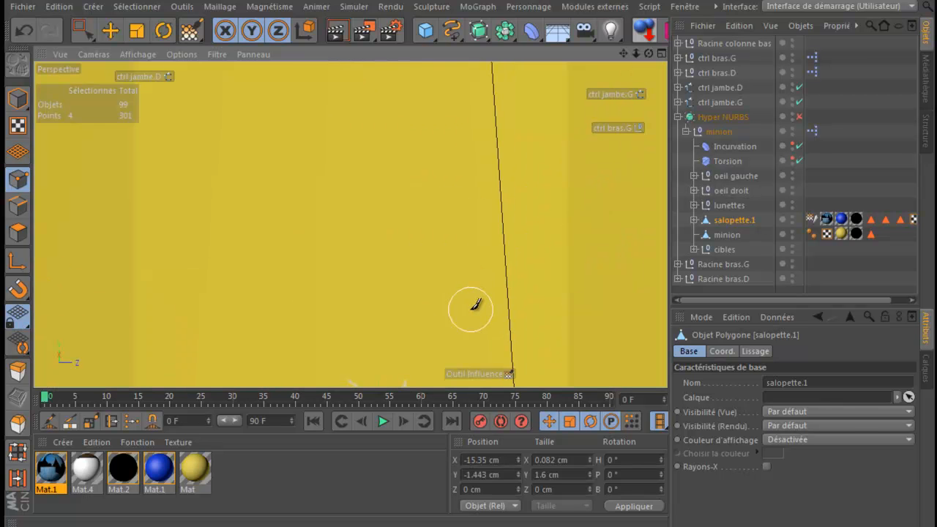
scroll(472, 308, "down", 6)
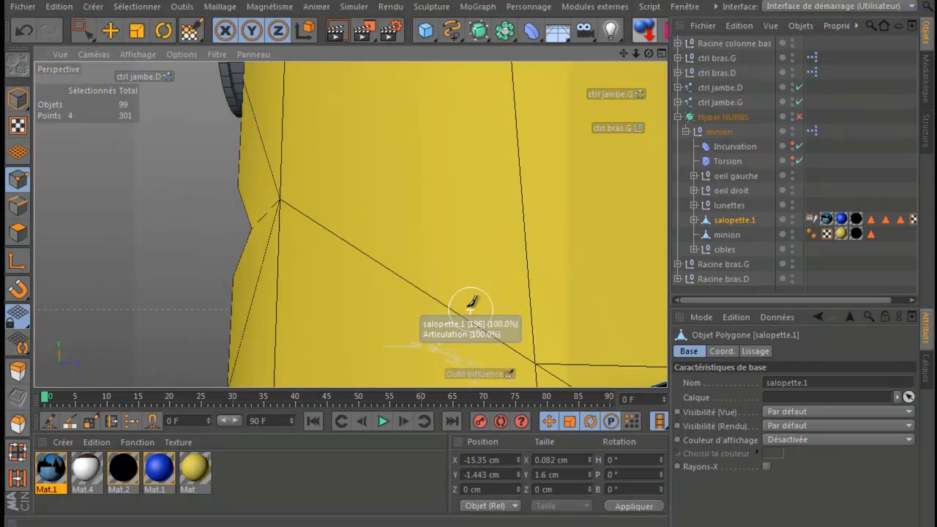
left_click_drag(625, 55, 466, 160)
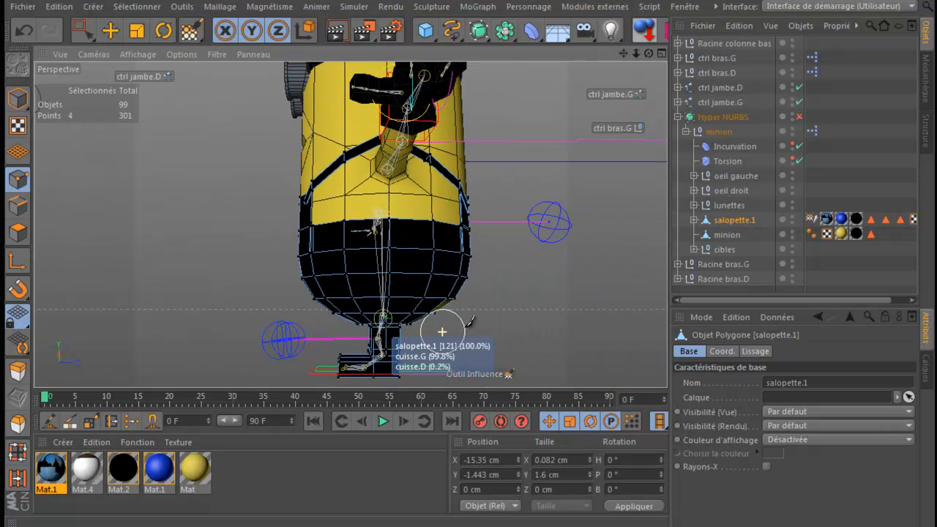
left_click_drag(636, 57, 469, 157)
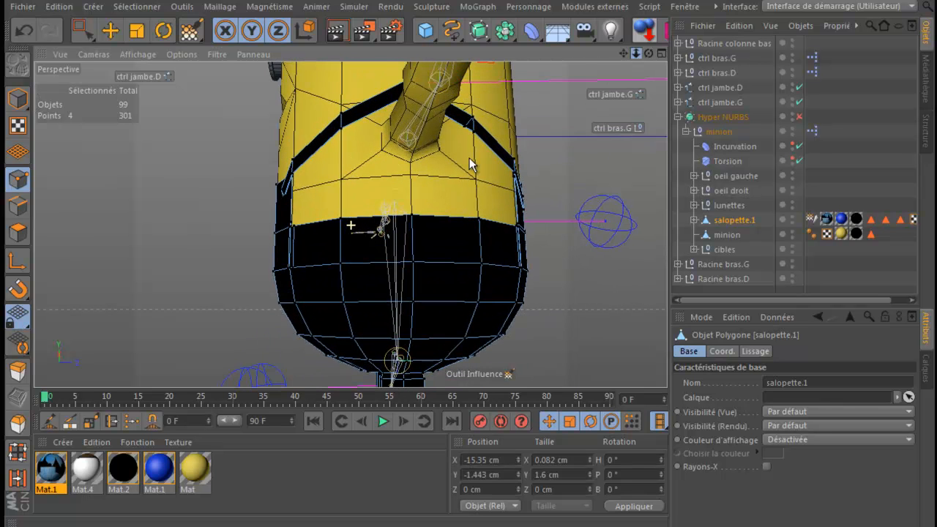
left_click_drag(624, 55, 468, 166)
Step: Reselect Racine colonne bas and paint its influence onto the overalls' lower rear points and the top of the adjacent leg
left_click(721, 43)
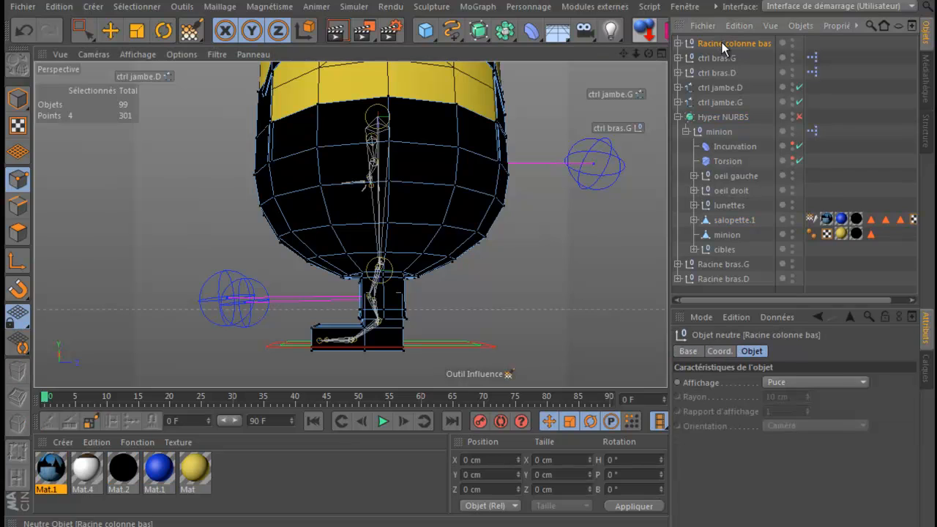
mouse_move(460, 268)
left_mouse_down()
mouse_move(423, 254)
mouse_move(445, 251)
mouse_move(439, 232)
left_mouse_up()
key("ctrl+z")
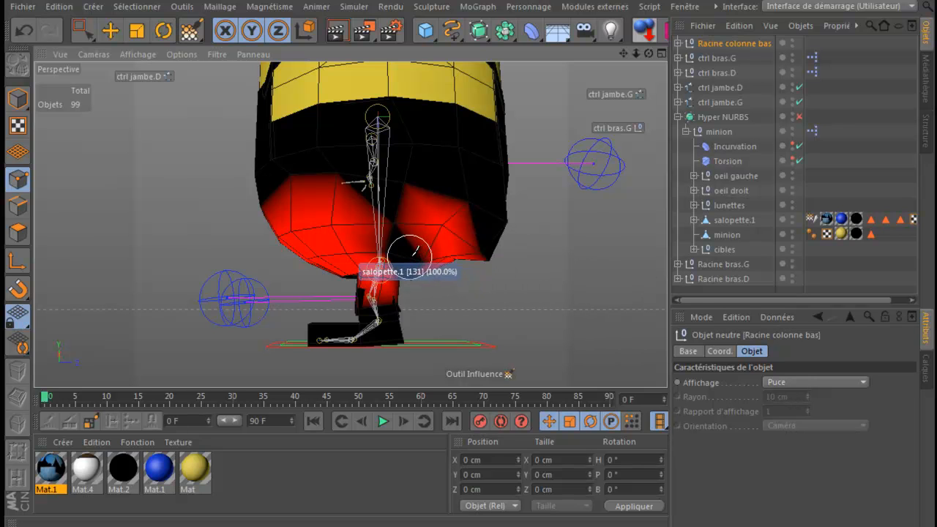
mouse_move(400, 250)
left_mouse_down()
mouse_move(386, 255)
mouse_move(438, 260)
mouse_move(426, 256)
left_mouse_up()
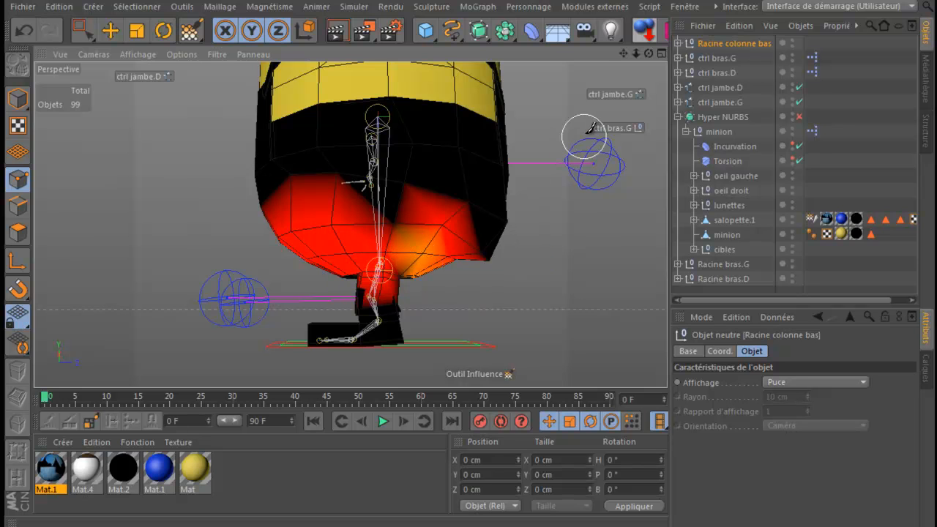
left_click_drag(434, 293, 404, 314)
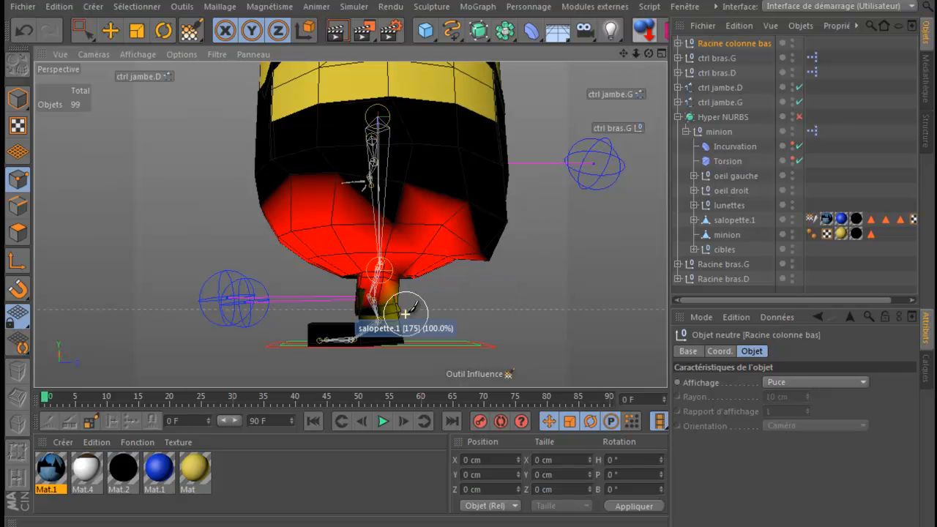
Step: Paint Racine colonne bas influence onto the points under the belly between the legs and along the inner leg tops
left_click_drag(634, 52, 466, 162)
left_click_drag(649, 51, 466, 162)
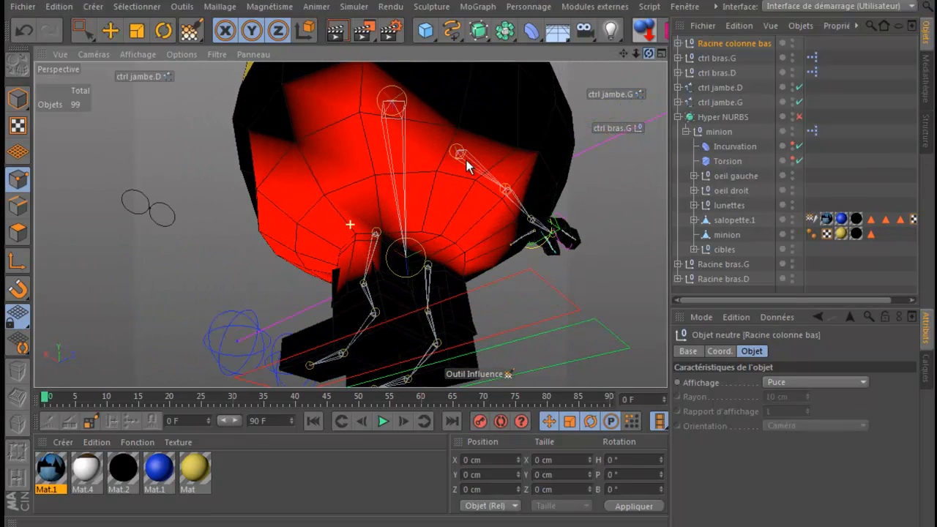
mouse_move(390, 227)
left_mouse_down()
mouse_move(437, 230)
mouse_move(428, 199)
mouse_move(425, 254)
left_mouse_up()
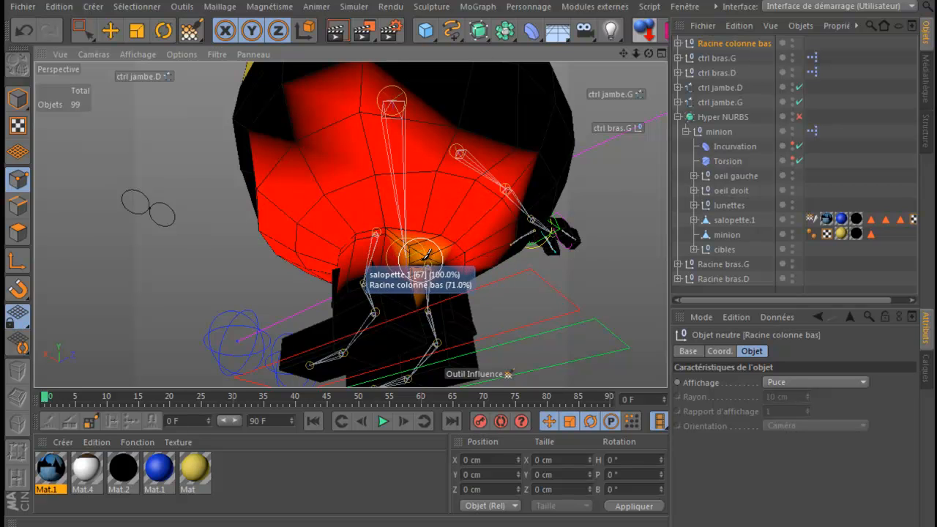
mouse_move(647, 53)
left_mouse_down()
mouse_move(472, 160)
mouse_move(481, 170)
mouse_move(472, 165)
left_mouse_up()
left_click_drag(264, 193, 257, 220)
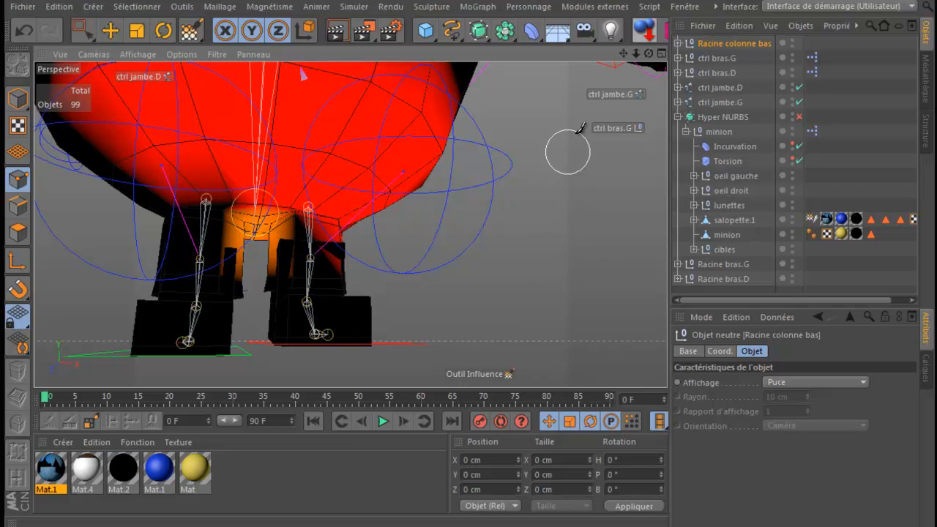
Step: Select salopette.1 again and examine the whole minion from the side
left_click_drag(624, 59, 613, 96)
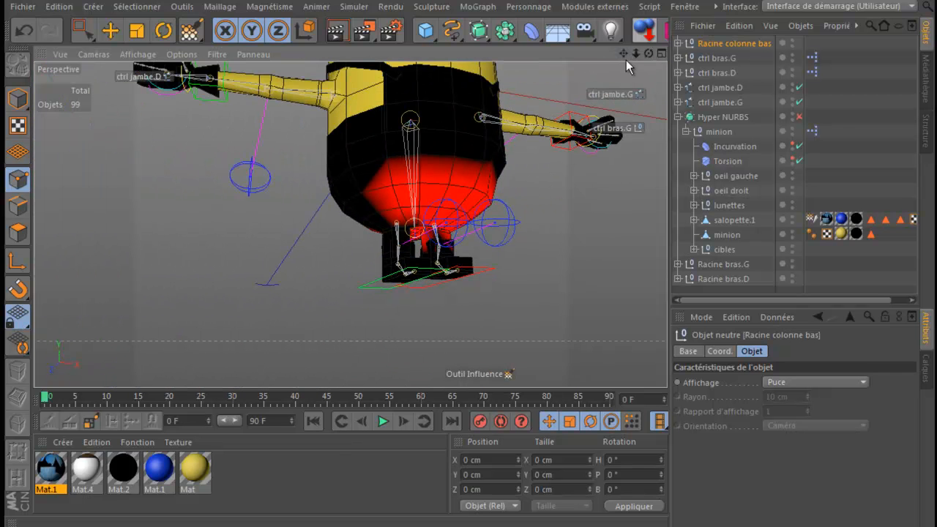
left_click_drag(623, 54, 460, 174)
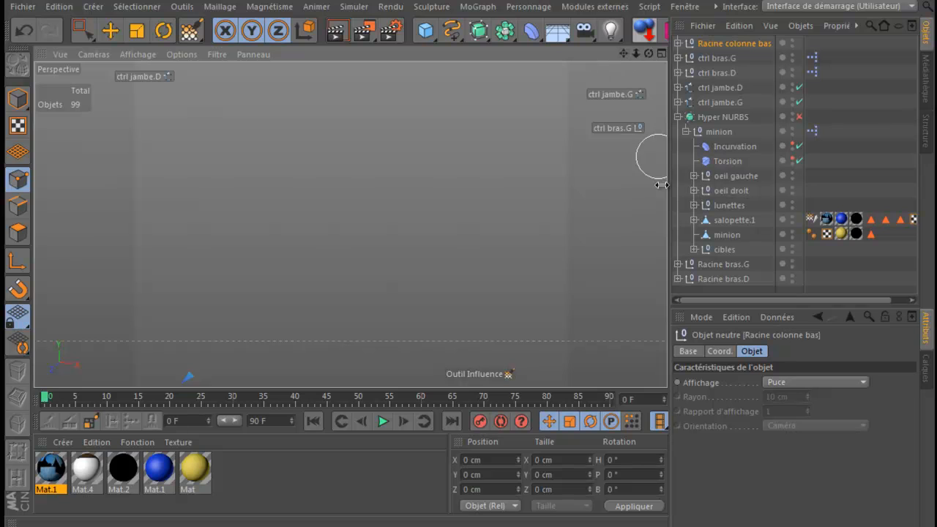
left_click(719, 221)
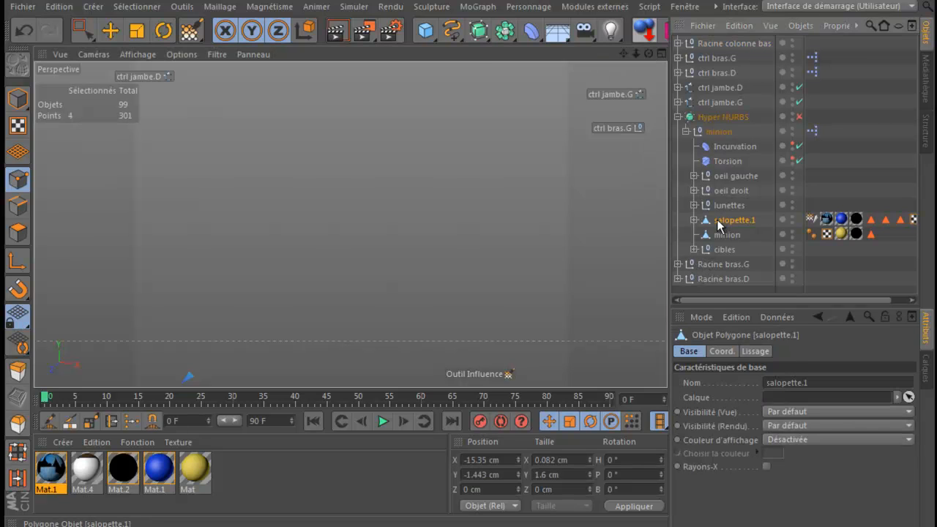
key("o")
scroll(561, 292, "up", 3)
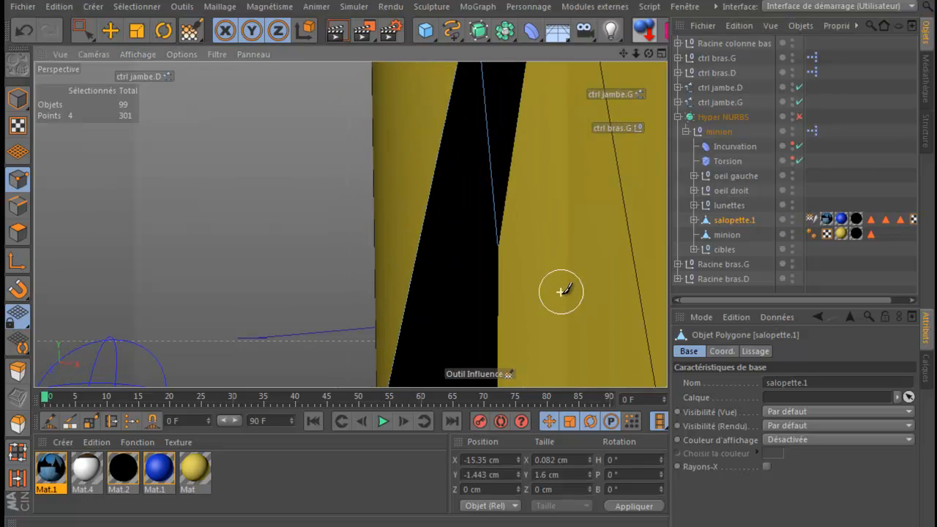
scroll(562, 292, "down", 5)
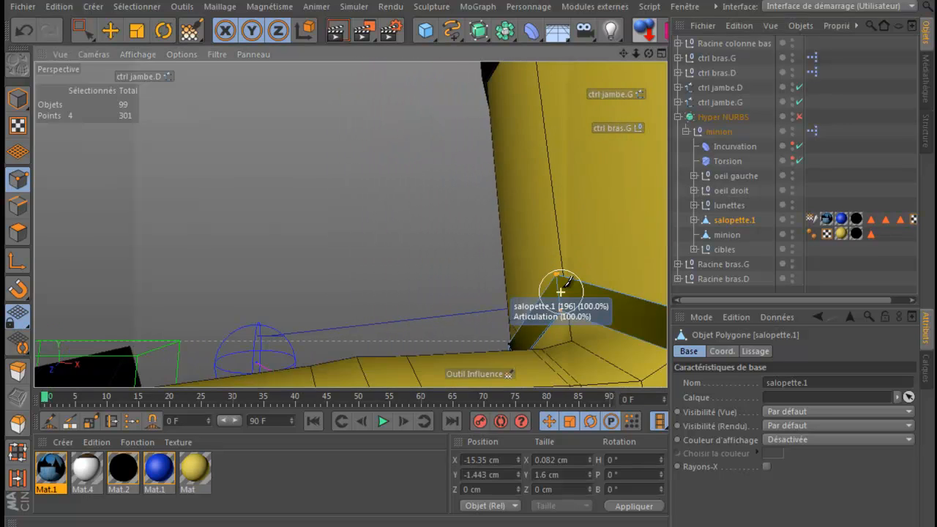
scroll(561, 291, "down", 4)
mouse_move(459, 159)
left_mouse_down()
mouse_move(432, 153)
mouse_move(461, 161)
left_mouse_up()
left_click_drag(648, 54, 653, 73)
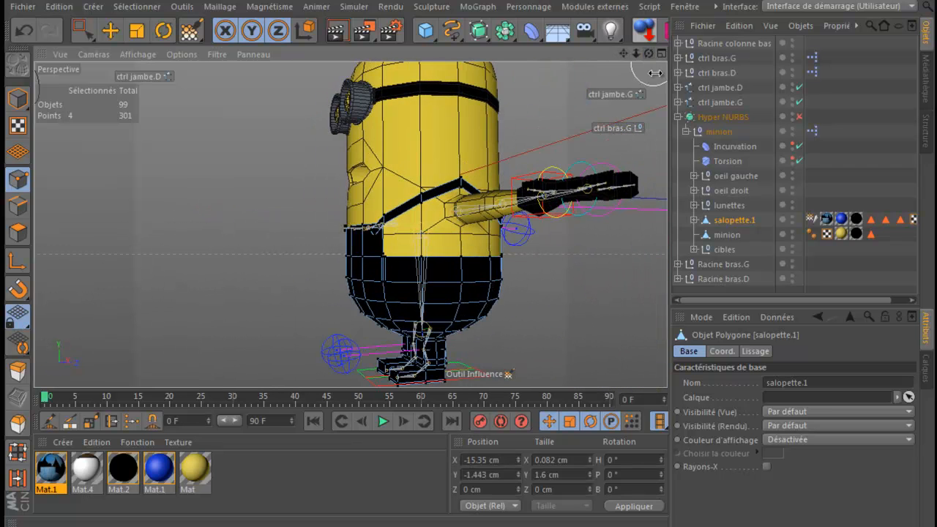
Step: Switch to model mode and move the ctrl jambe.G controller slightly with the Move tool to test how the overalls deform
left_click(19, 99)
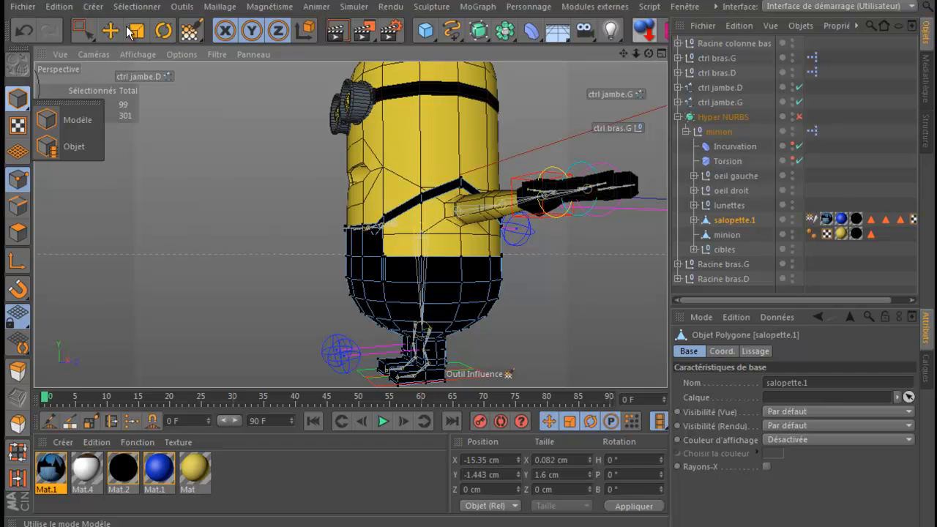
left_click(110, 31)
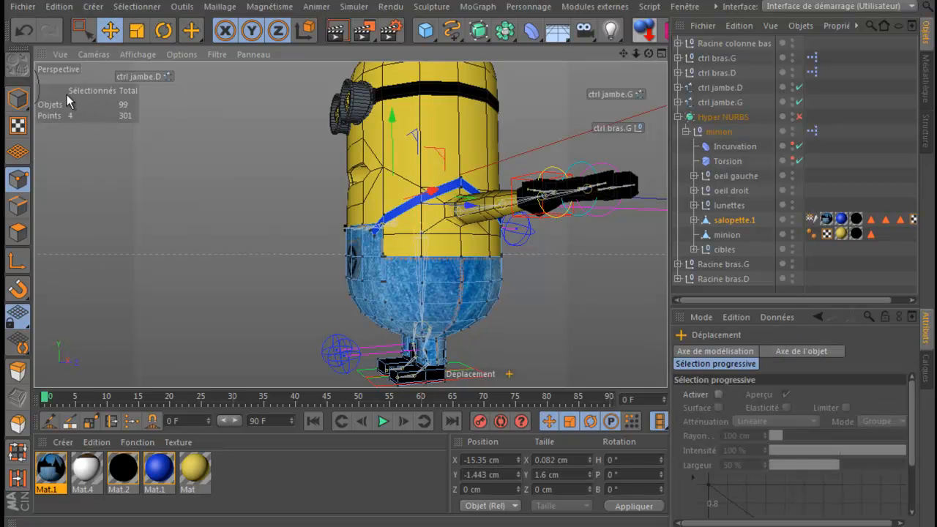
left_click(16, 105)
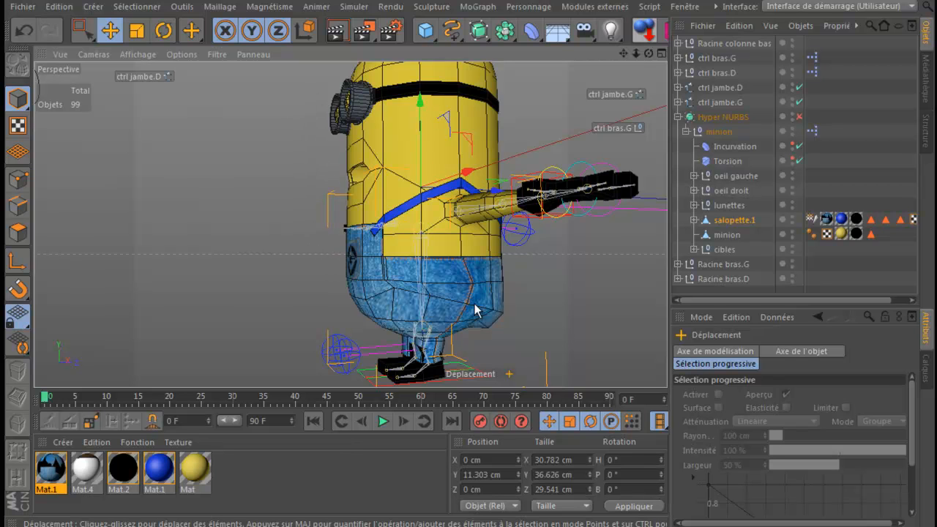
left_click(614, 90)
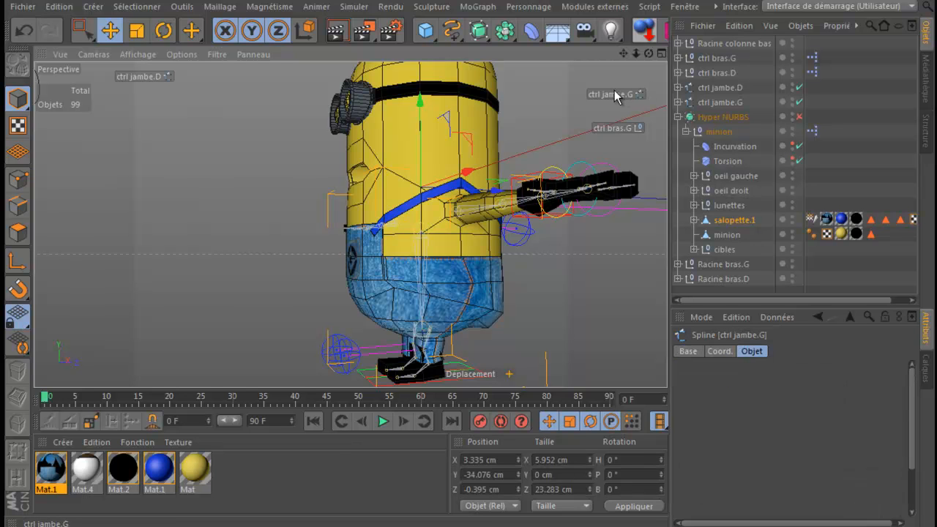
left_click_drag(481, 314, 473, 310)
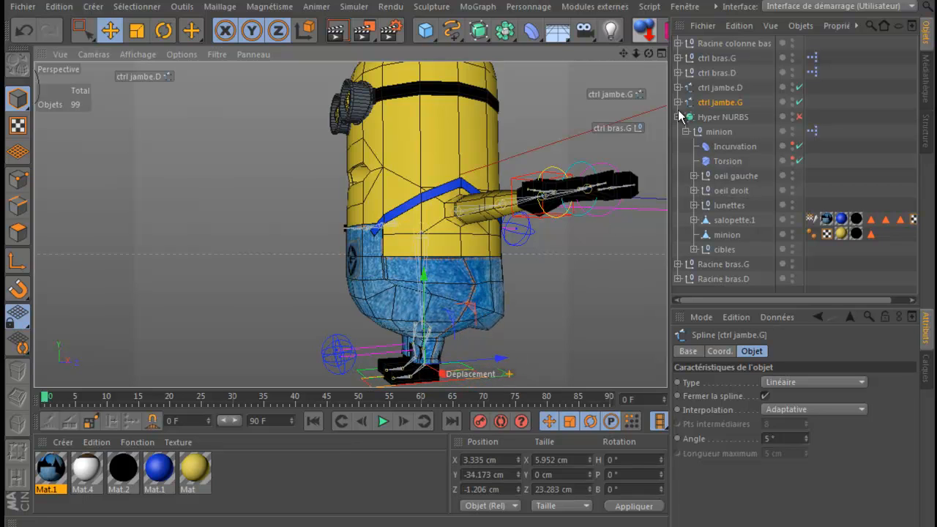
Step: Select Racine colonne bas in point mode and paint 25 % Influence tool strokes higher up the overalls' side
left_click(727, 44)
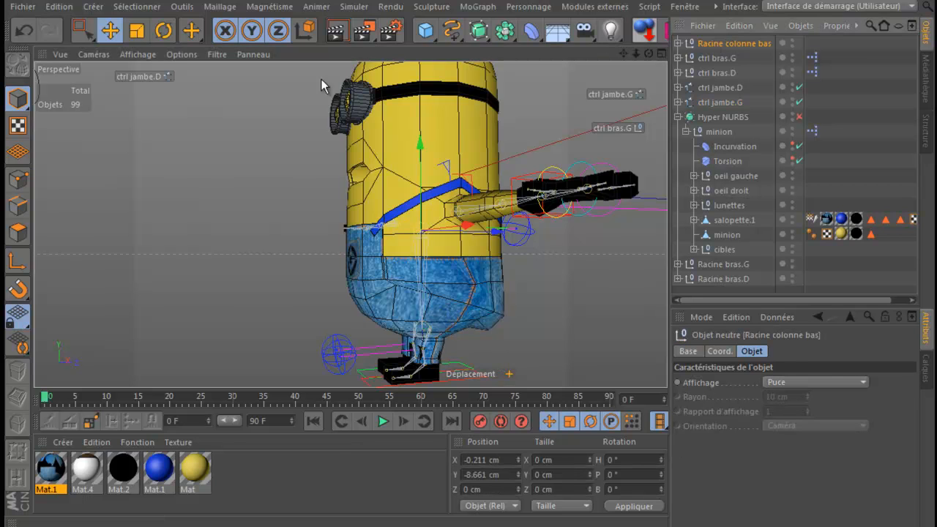
left_click(17, 179)
left_click_drag(191, 31, 224, 77)
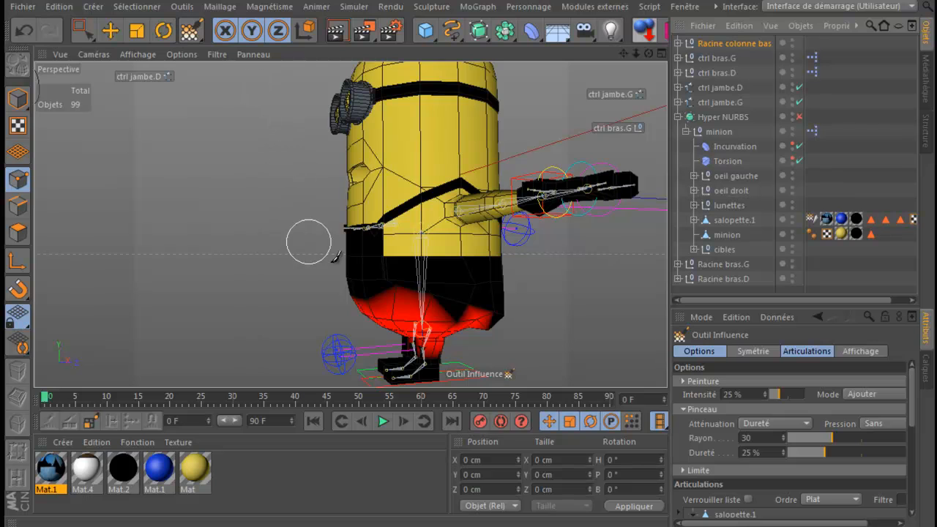
left_click(392, 306)
left_click(394, 296)
left_click(399, 291)
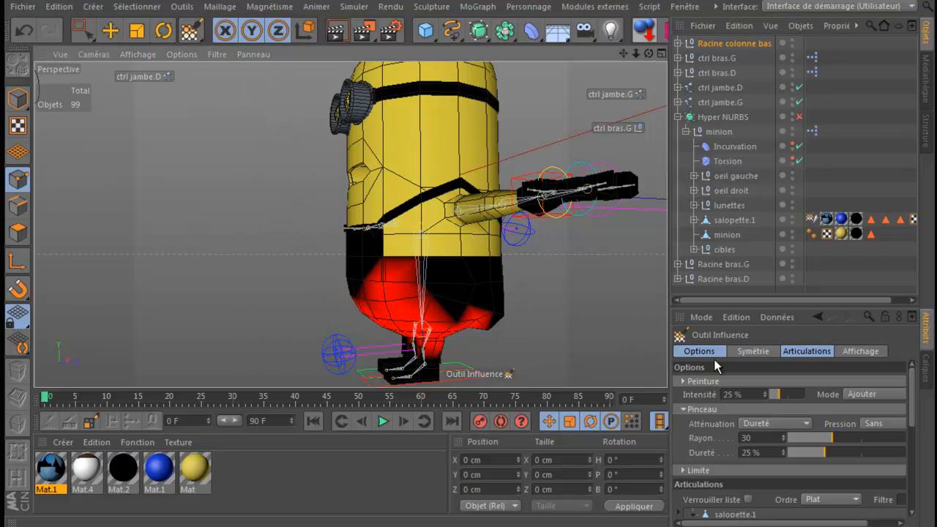
Step: Set the Influence tool to 51 % intensity, radius 40 and 51 % hardness, and paint Racine colonne bas over the overalls' rear, side and bib
left_click_drag(788, 394, 791, 395)
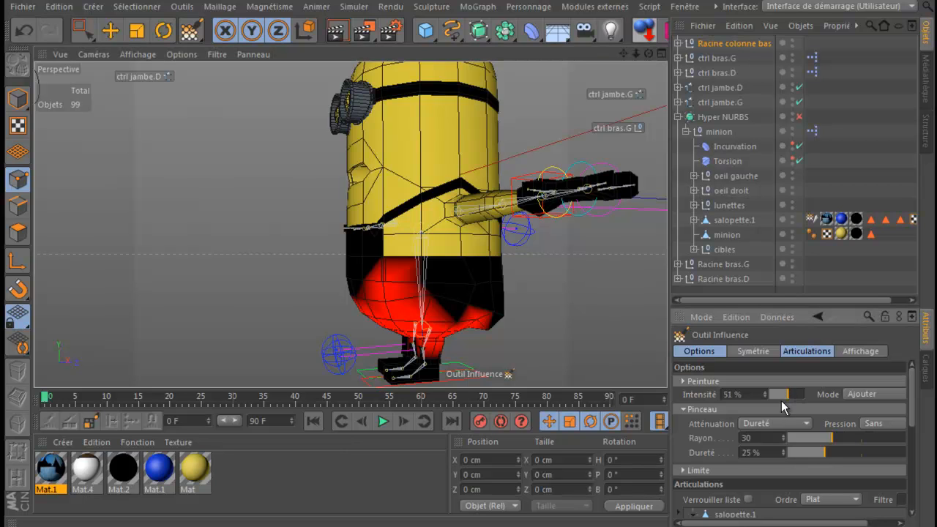
left_click(847, 438)
mouse_move(496, 293)
left_mouse_down()
mouse_move(432, 273)
mouse_move(471, 320)
left_mouse_up()
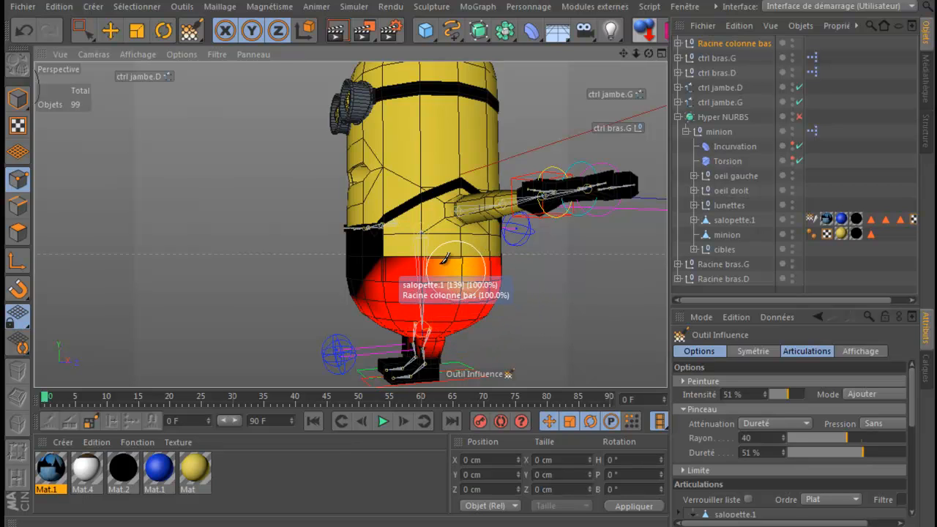
mouse_move(372, 269)
left_mouse_down()
mouse_move(367, 238)
mouse_move(366, 274)
mouse_move(410, 238)
mouse_move(374, 235)
mouse_move(434, 283)
mouse_move(495, 277)
left_mouse_up()
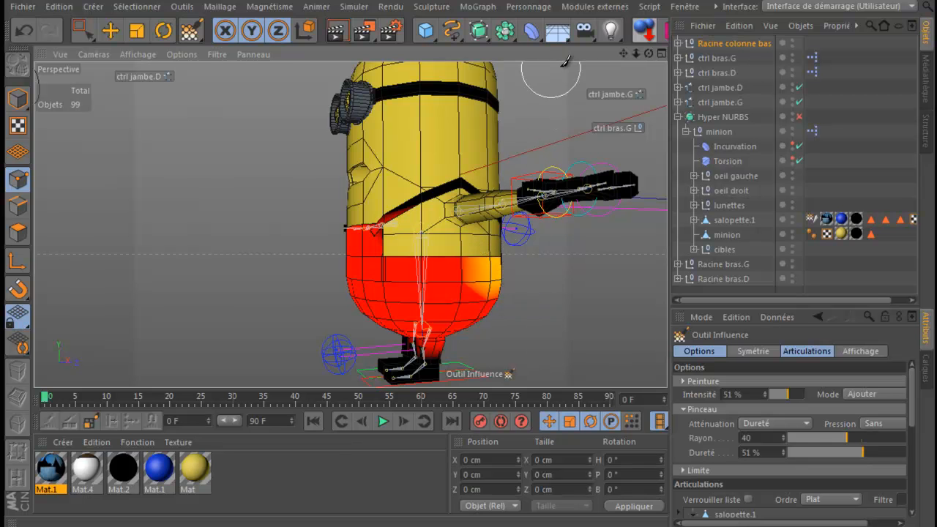
Step: Paint Racine colonne bas influence over the overalls' straps, the opposite side and the remaining back panel
left_click_drag(648, 54, 472, 159)
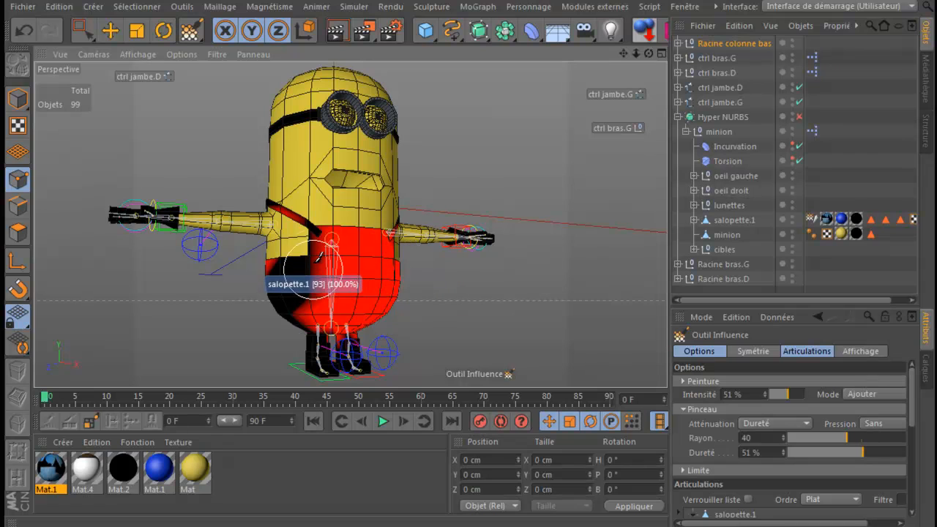
mouse_move(267, 205)
left_mouse_down()
mouse_move(357, 238)
mouse_move(395, 216)
mouse_move(347, 301)
mouse_move(289, 260)
mouse_move(312, 267)
mouse_move(282, 293)
mouse_move(335, 267)
mouse_move(315, 291)
mouse_move(298, 268)
mouse_move(331, 260)
left_mouse_up()
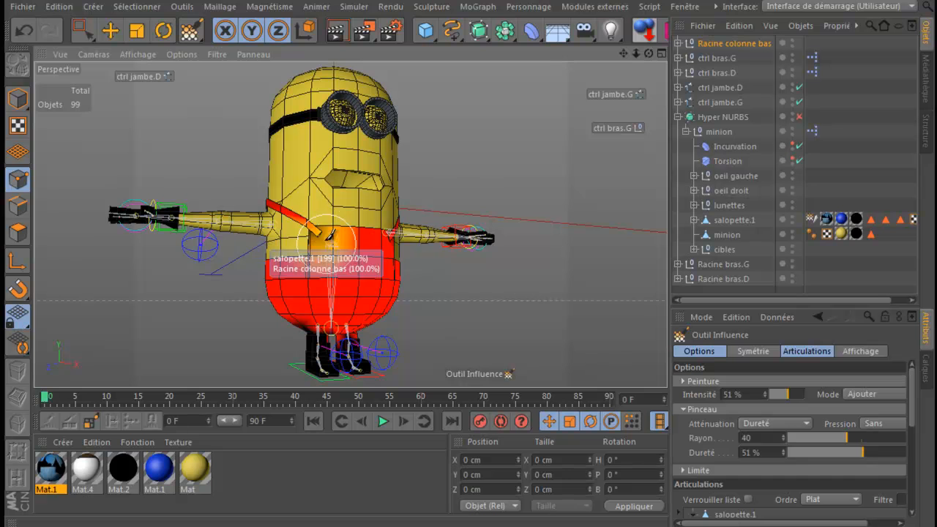
mouse_move(648, 54)
left_mouse_down()
mouse_move(448, 164)
mouse_move(464, 160)
left_mouse_up()
mouse_move(314, 178)
left_mouse_down()
mouse_move(283, 168)
mouse_move(429, 229)
mouse_move(494, 307)
mouse_move(488, 350)
mouse_move(505, 266)
left_mouse_up()
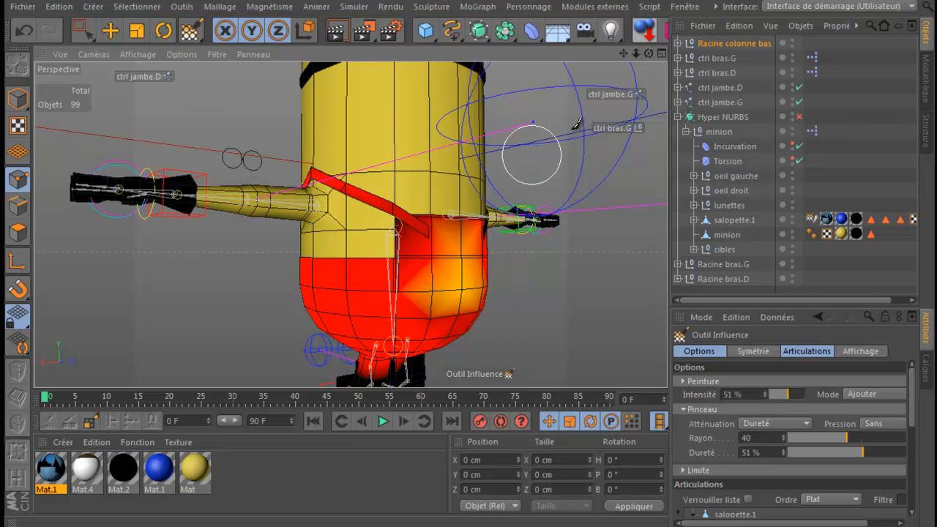
left_click_drag(649, 54, 468, 167)
left_click_drag(619, 59, 476, 163)
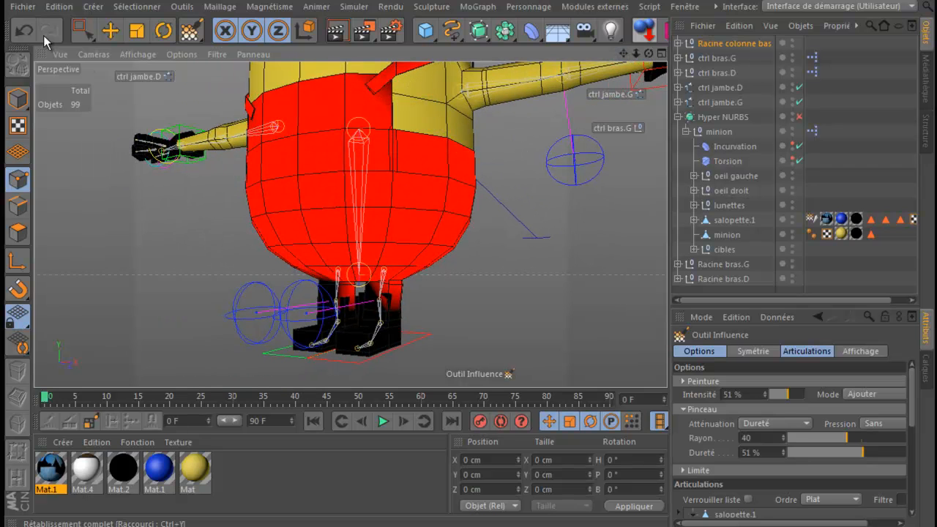
Step: Switch to model mode, test the leg deformation by moving ctrl jambe.G with the Move tool, and undo the move
left_click(16, 102)
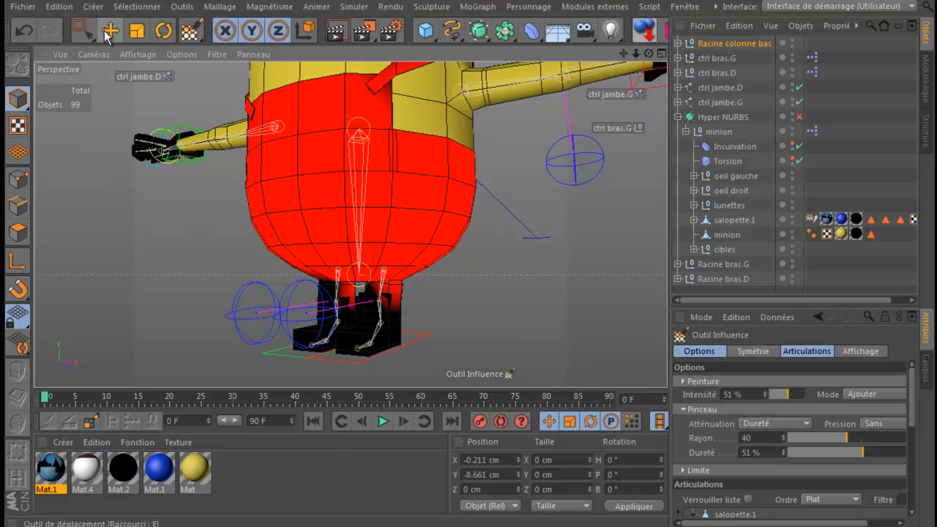
left_click(107, 34)
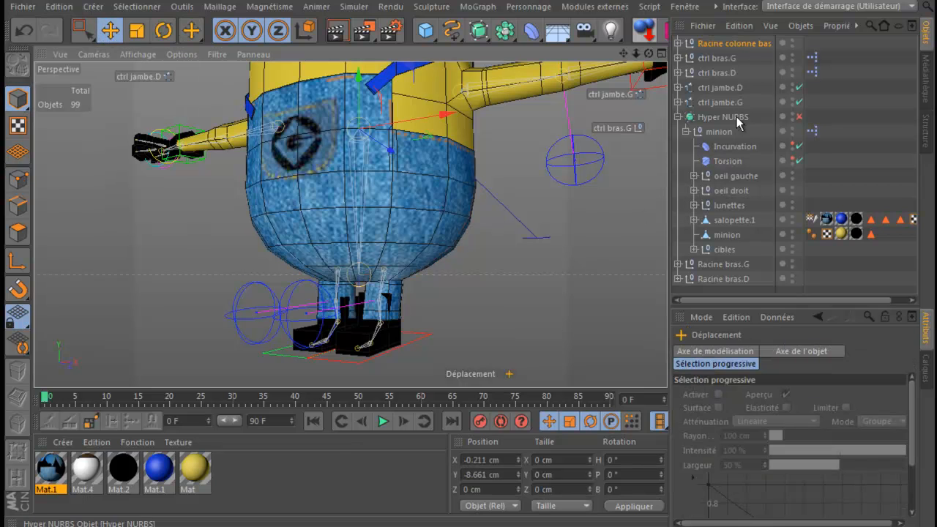
left_click(614, 93)
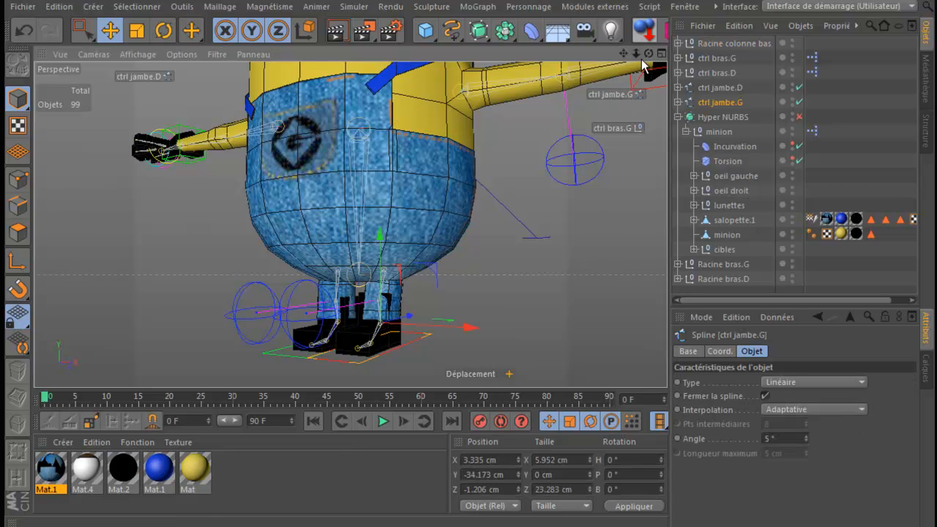
left_click_drag(650, 59, 566, 181)
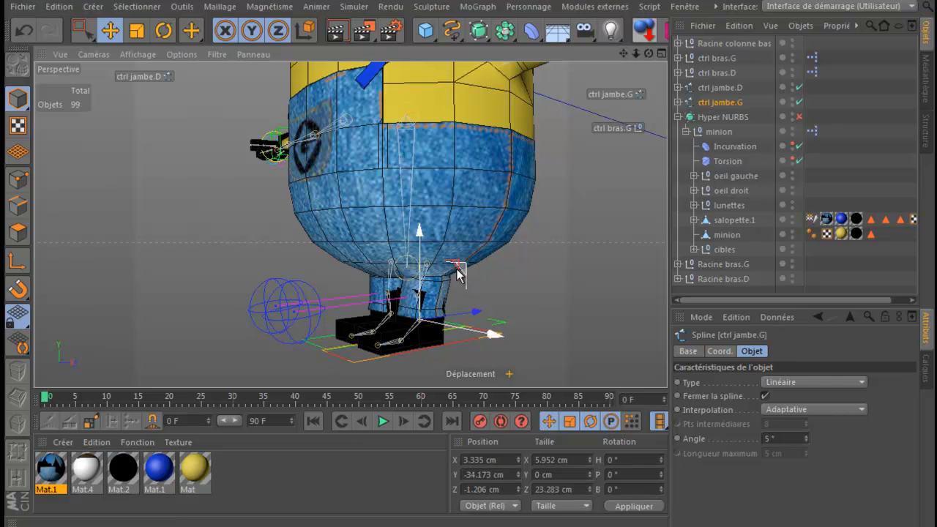
left_click_drag(447, 265, 463, 289)
left_click(21, 35)
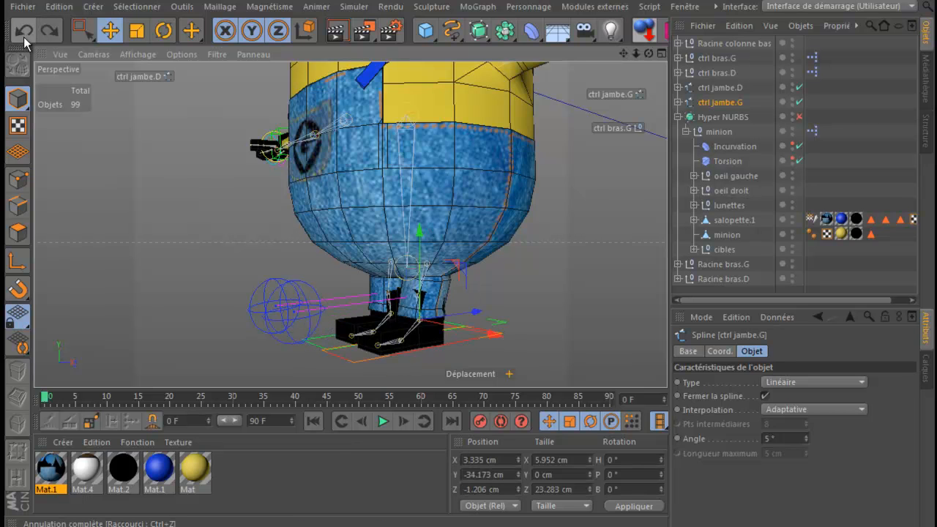
Step: Line up the ctrl jambe.G controller with the other leg in the Droite view, at about Y -34.43 cm and Z -0.08 cm
middle_click(245, 242)
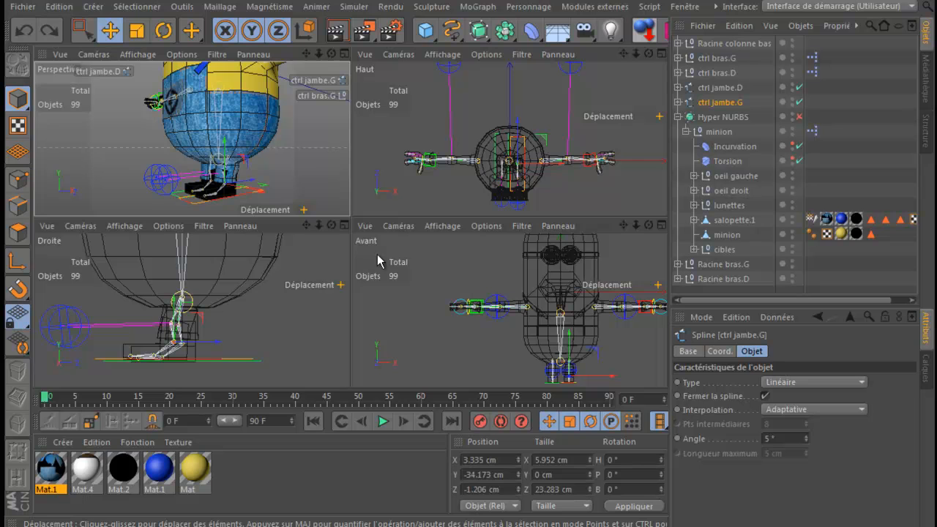
middle_click(276, 284)
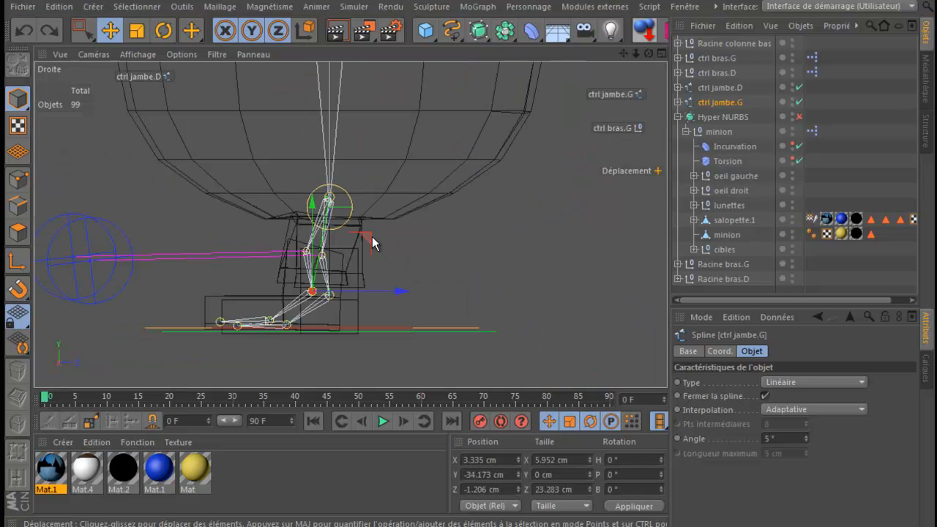
left_click_drag(368, 236, 385, 244)
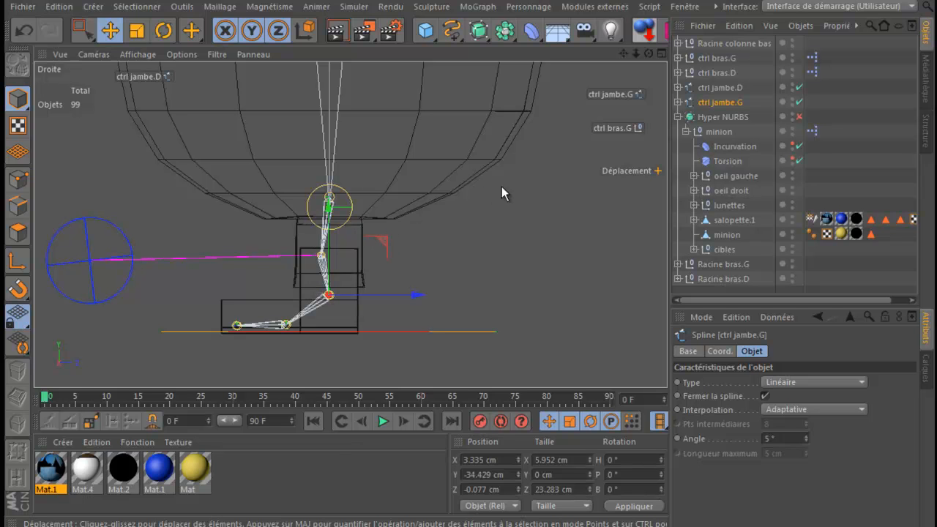
middle_click(494, 204)
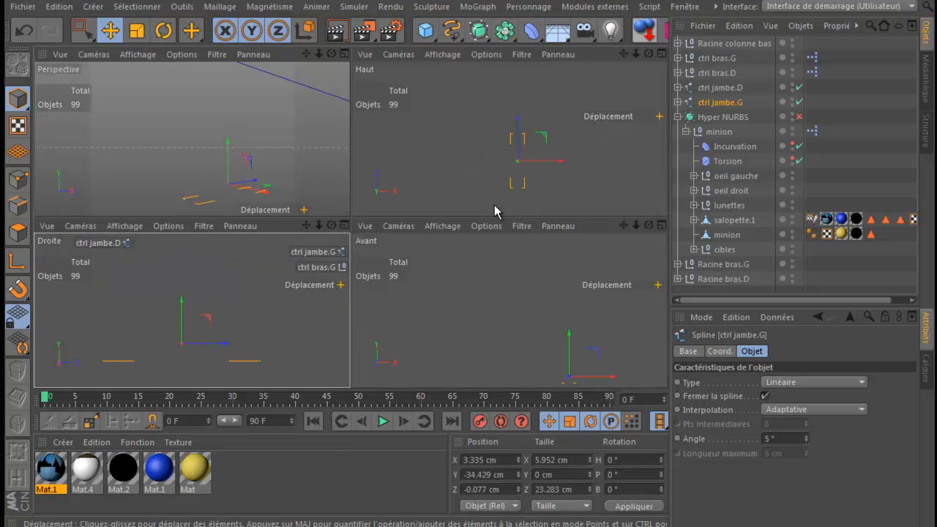
middle_click(286, 183)
Step: Enable the Hyper NURBS smoothing and move ctrl jambe.G slightly to about Y -34.76 cm and Z 0.52 cm
right_click_drag(304, 174, 578, 108, "alt")
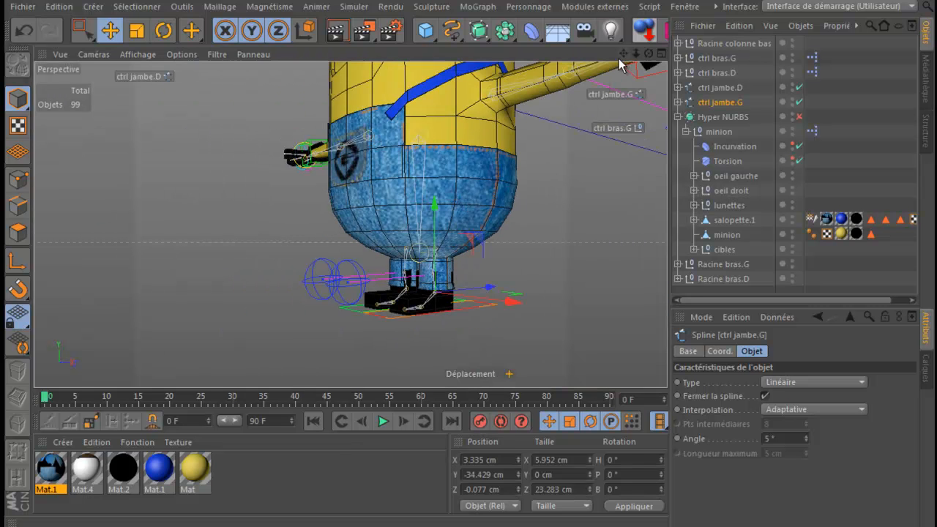
left_click_drag(619, 66, 498, 154, "alt")
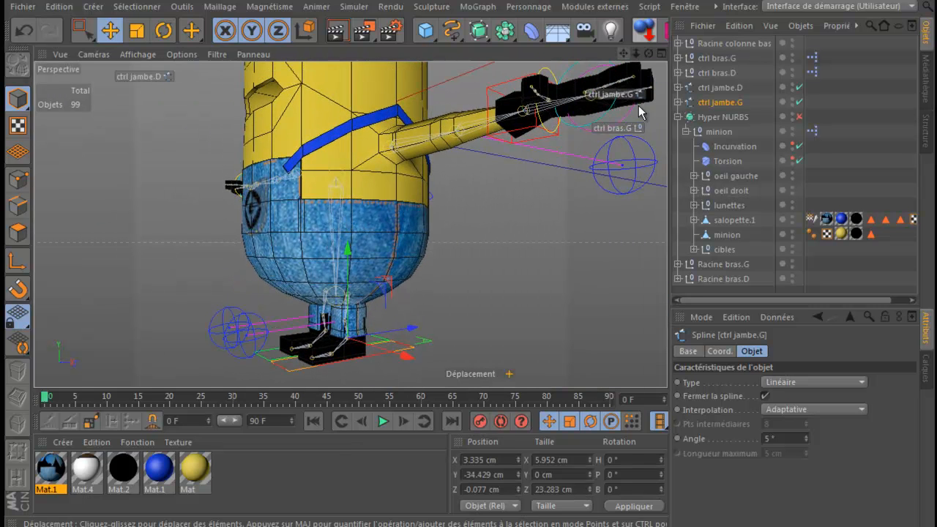
left_click(799, 118)
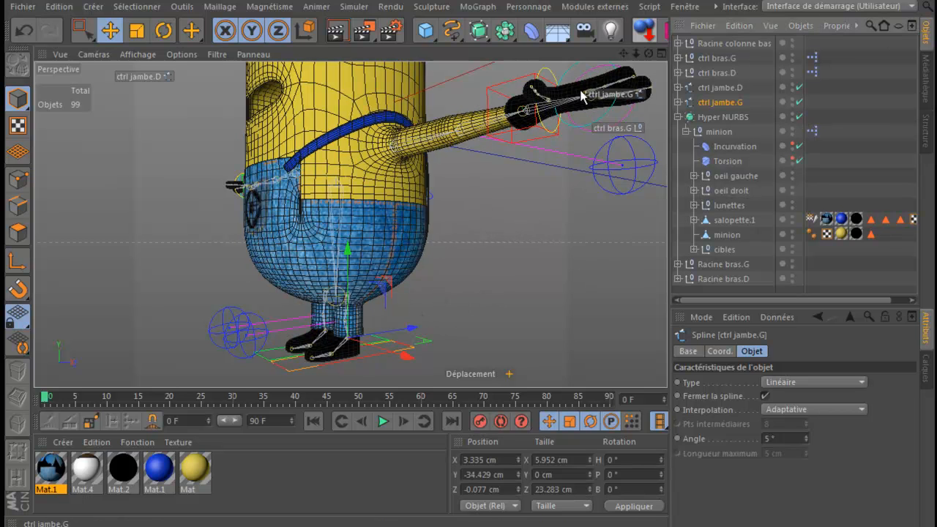
mouse_move(393, 287)
left_mouse_down()
mouse_move(387, 279)
mouse_move(377, 285)
mouse_move(380, 274)
mouse_move(397, 281)
mouse_move(388, 270)
mouse_move(372, 286)
mouse_move(387, 273)
mouse_move(395, 286)
left_mouse_up()
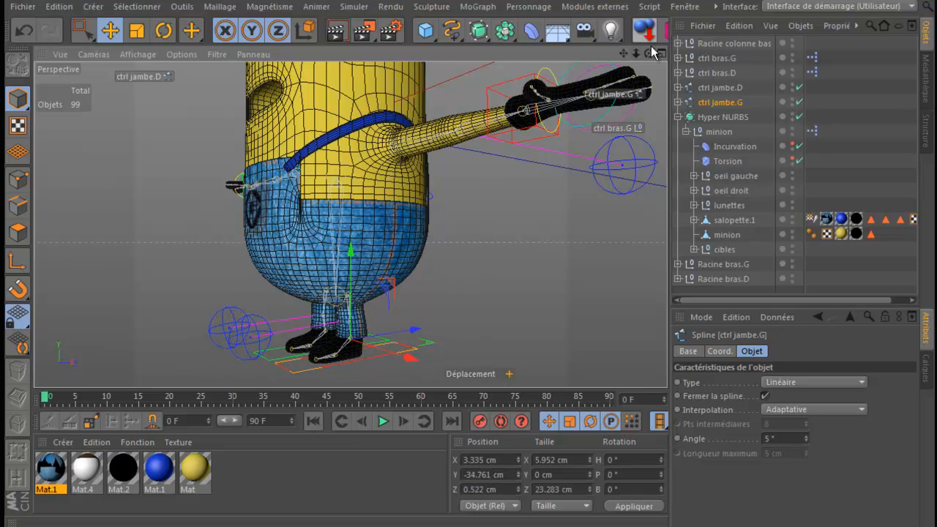
Step: Try moving ctrl jambe.G forward to about Z -4.24 cm to check the smoothed overalls, and undo that move
left_click_drag(648, 52, 507, 174)
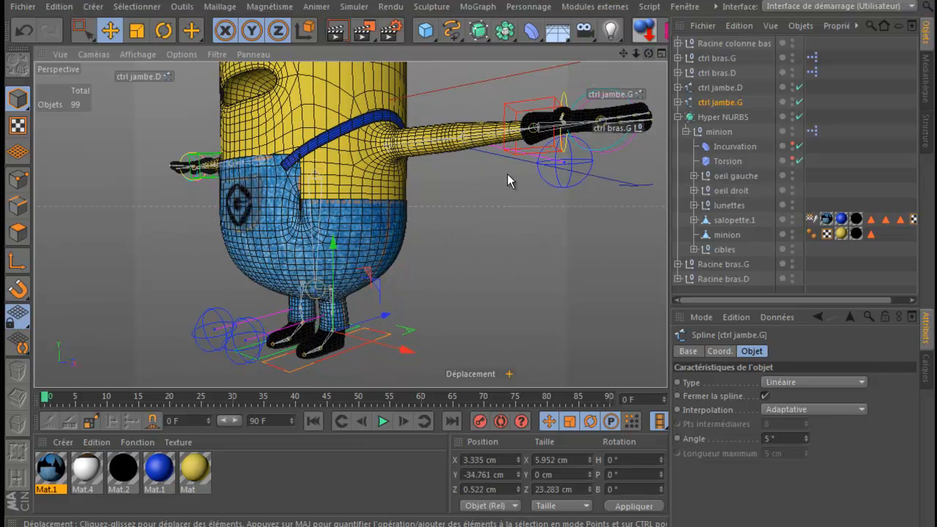
left_click_drag(368, 275, 350, 284)
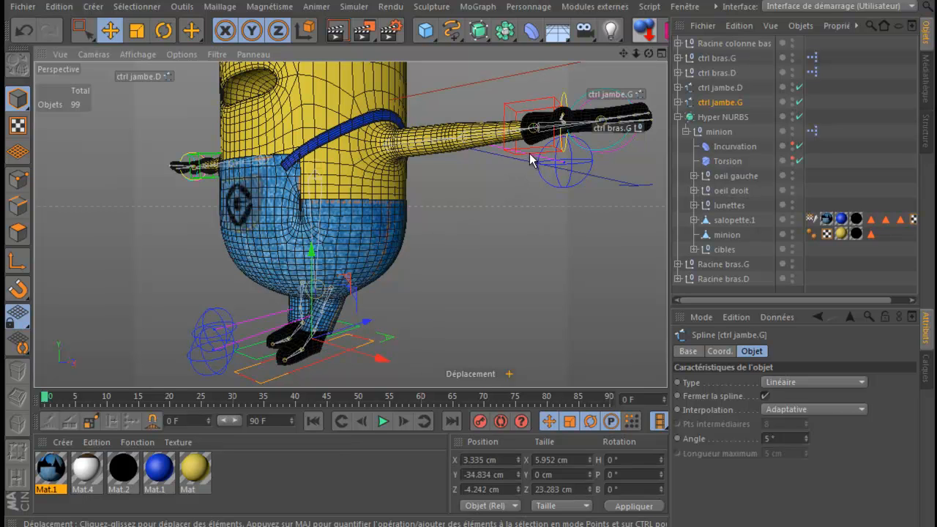
left_click_drag(649, 52, 494, 145)
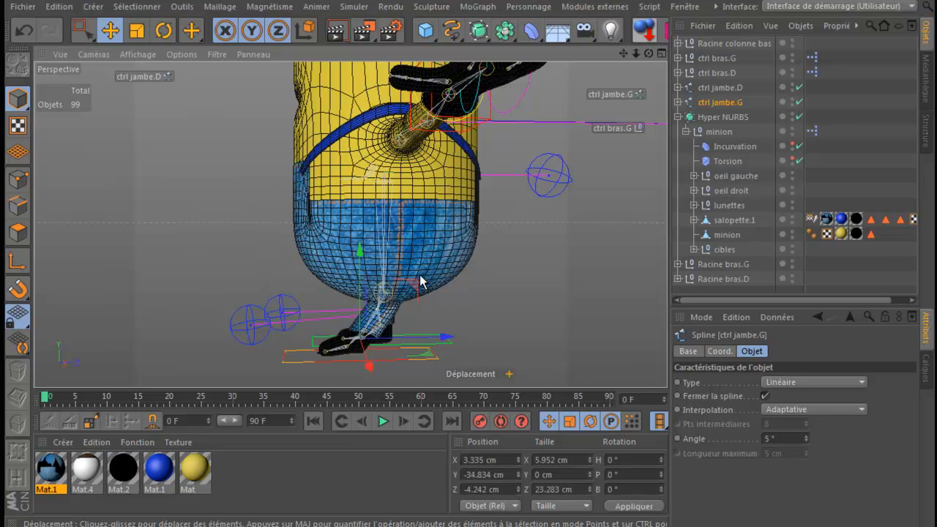
left_click(24, 31)
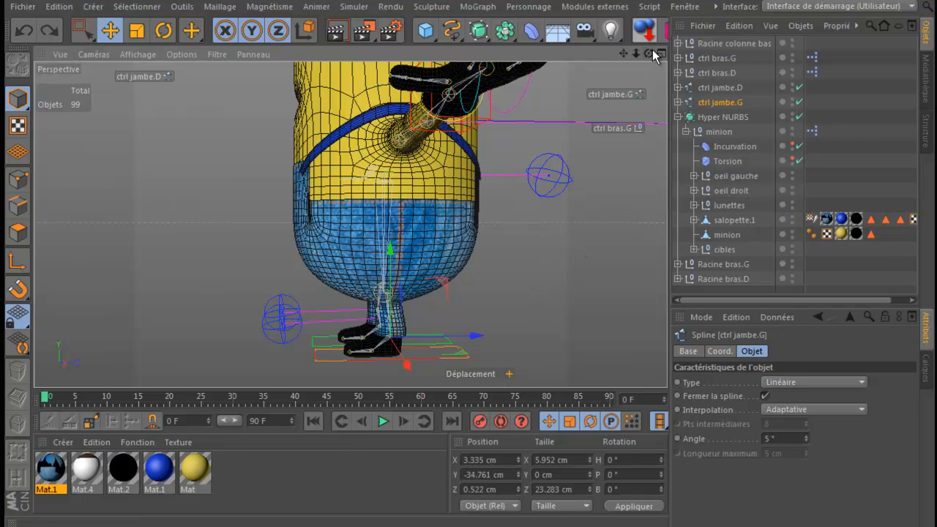
Step: Add a ctrl jambe.D label to the viewport beside ctrl jambe.G's, and move the ctrl jambe.D controller to about Y -34.04 cm and Z -1.68 cm
mouse_move(647, 58)
left_mouse_down()
mouse_move(479, 171)
mouse_move(471, 167)
mouse_move(635, 58)
left_mouse_up()
left_click_drag(468, 160, 478, 149)
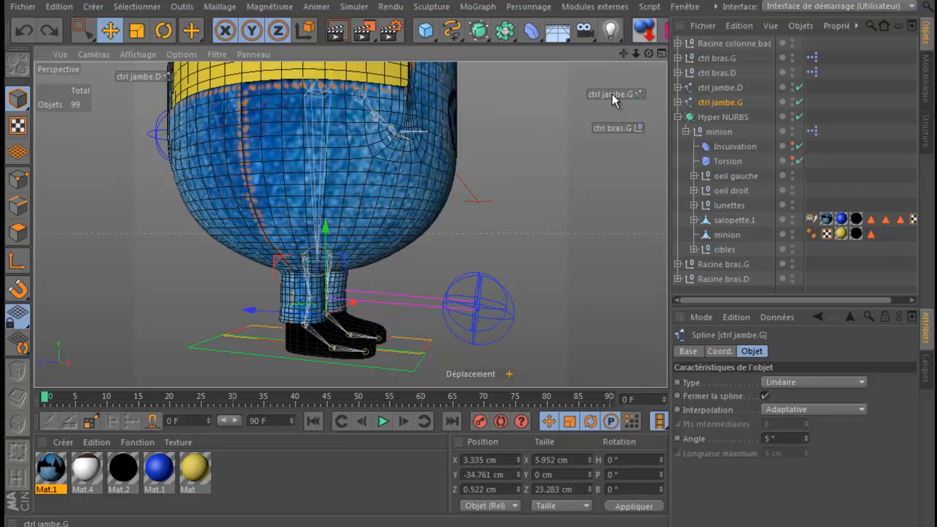
left_click(722, 88)
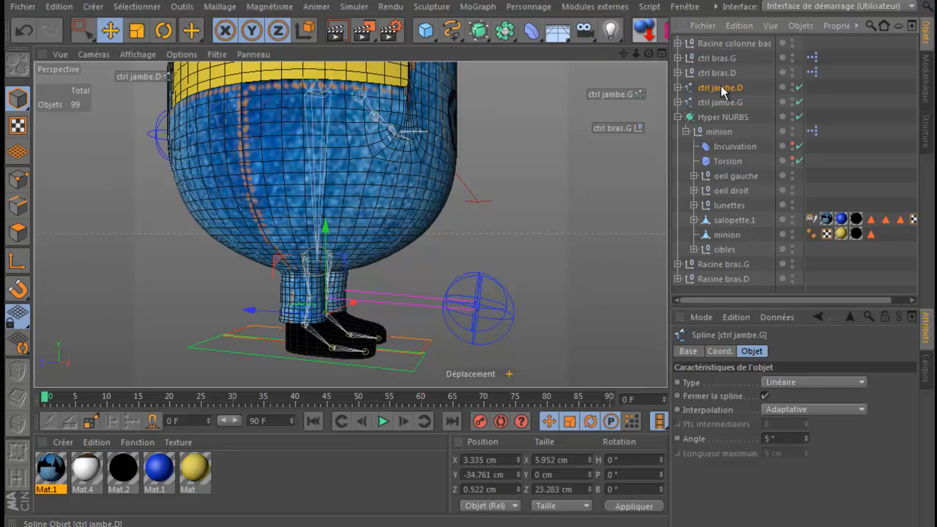
left_click_drag(539, 101, 533, 93)
left_click(555, 101)
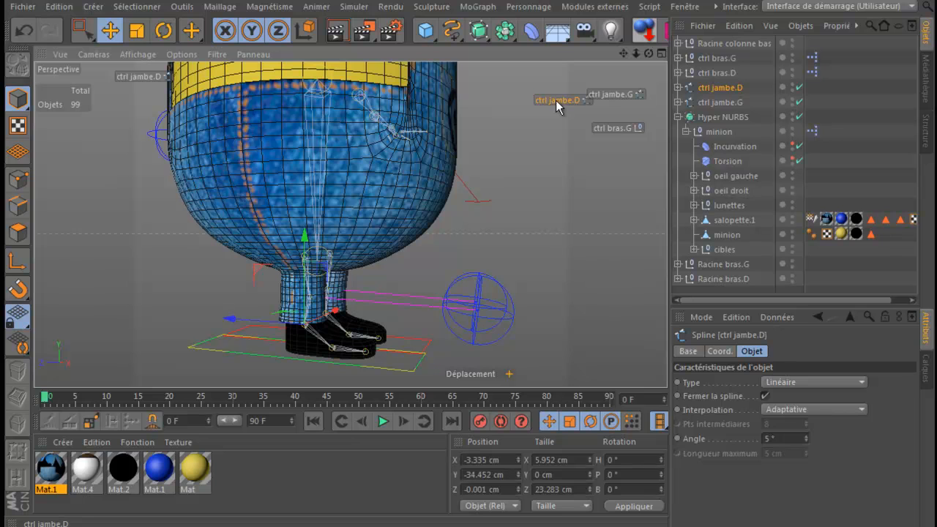
left_click_drag(560, 100, 540, 92)
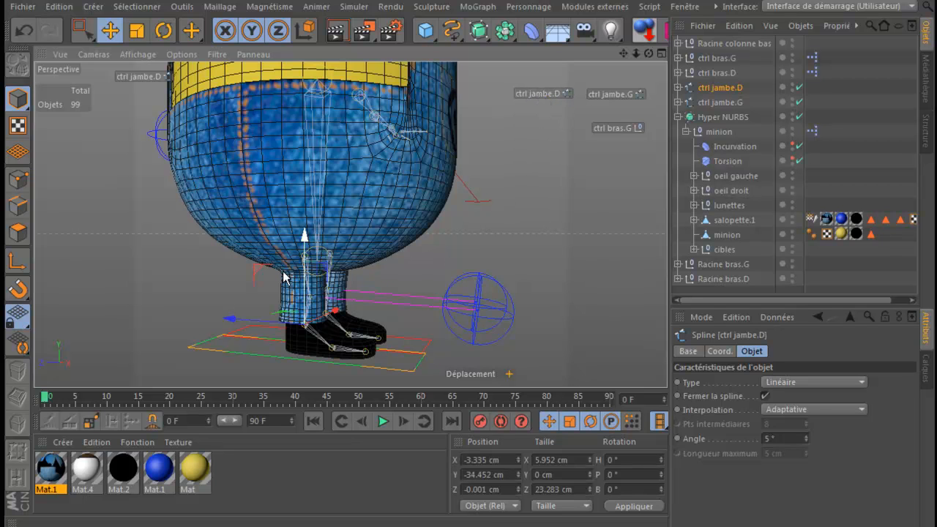
mouse_move(258, 267)
left_mouse_down()
mouse_move(275, 260)
mouse_move(274, 270)
left_mouse_up()
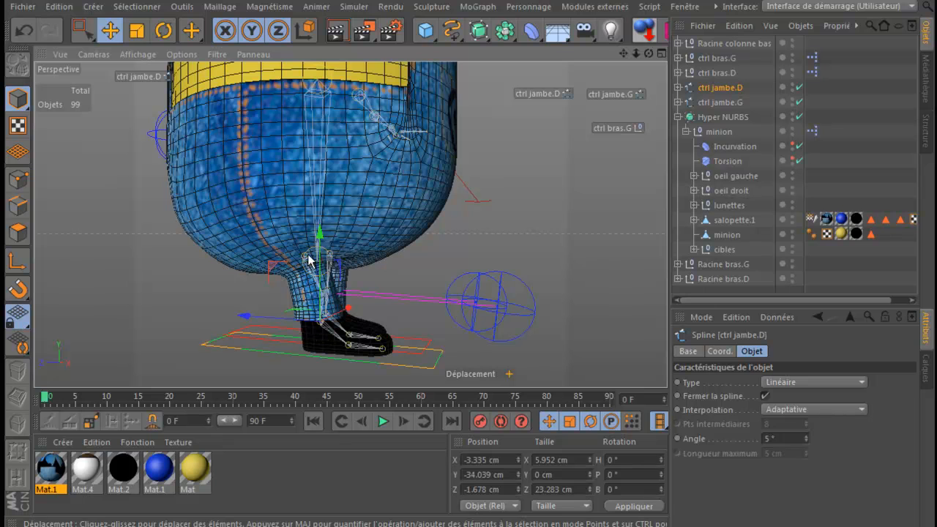
Step: Select Racine colonne bas, disable the Hyper NURBS smoothing, and activate the Influence tool in point mode
left_click(712, 44)
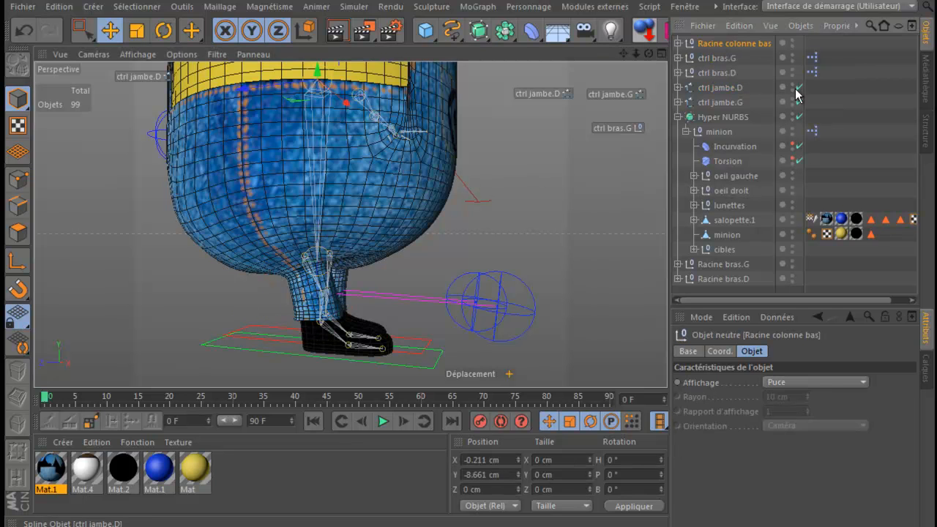
left_click(798, 117)
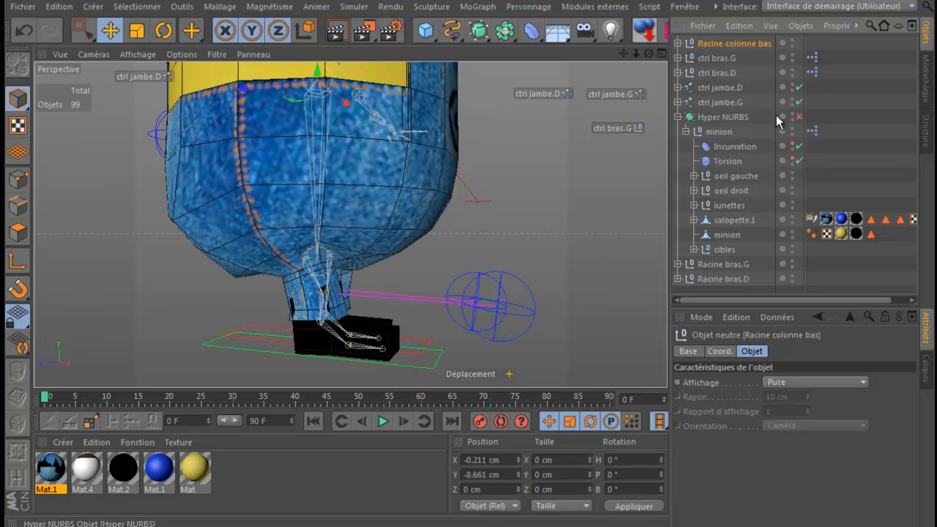
left_click(191, 30)
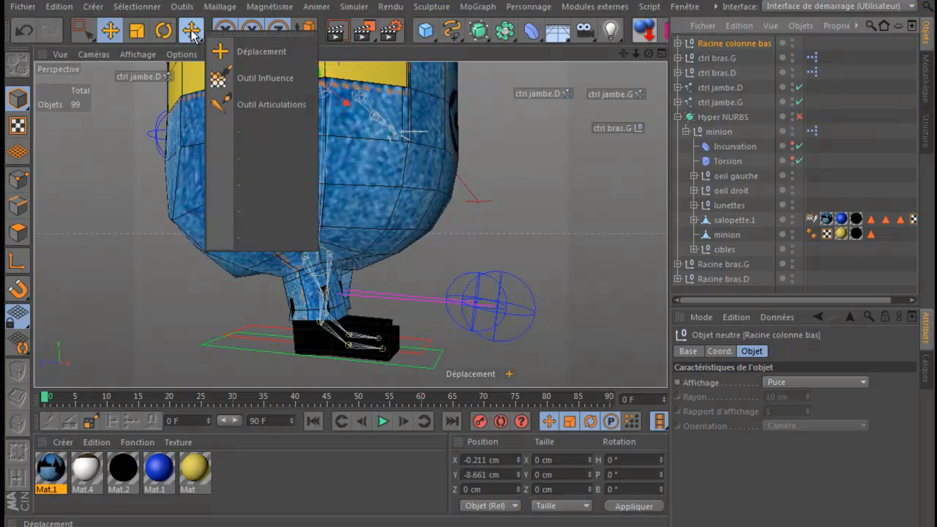
left_click(252, 78)
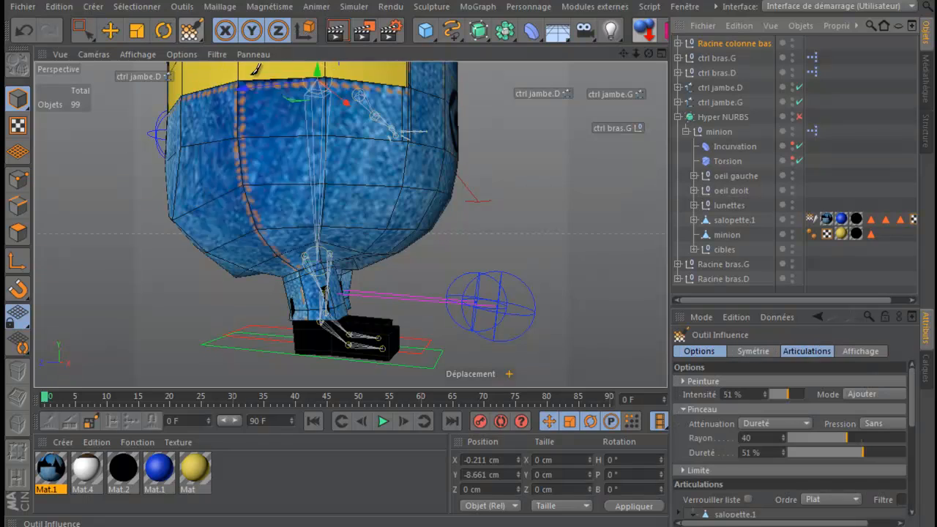
left_click(190, 33)
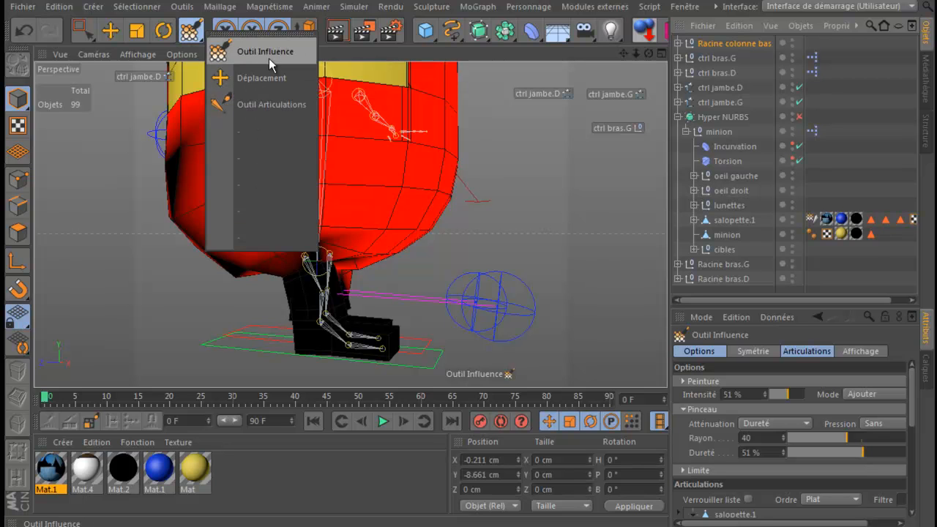
left_click(532, 12)
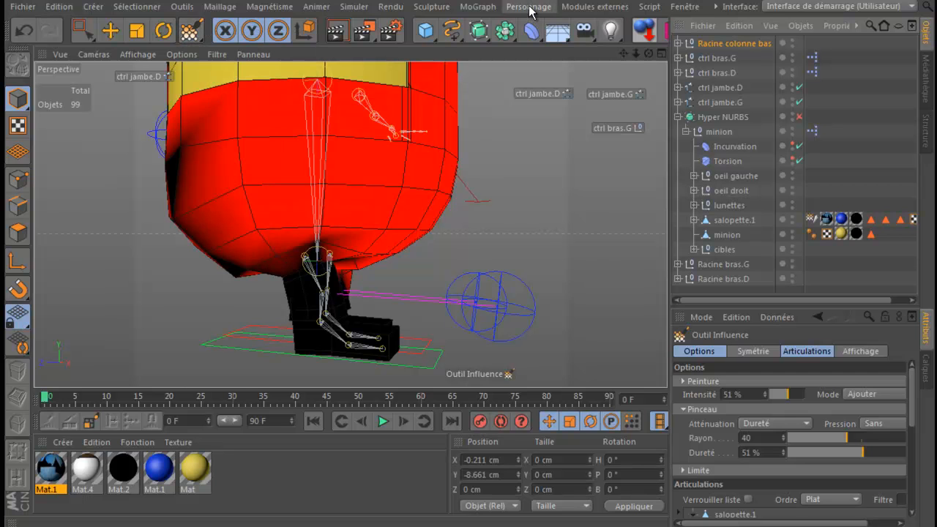
left_click(532, 12)
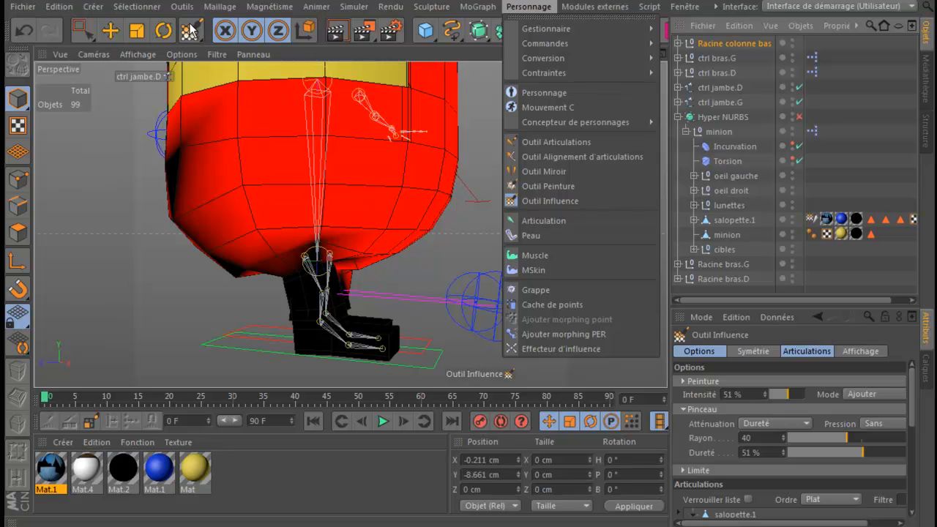
left_click(20, 185)
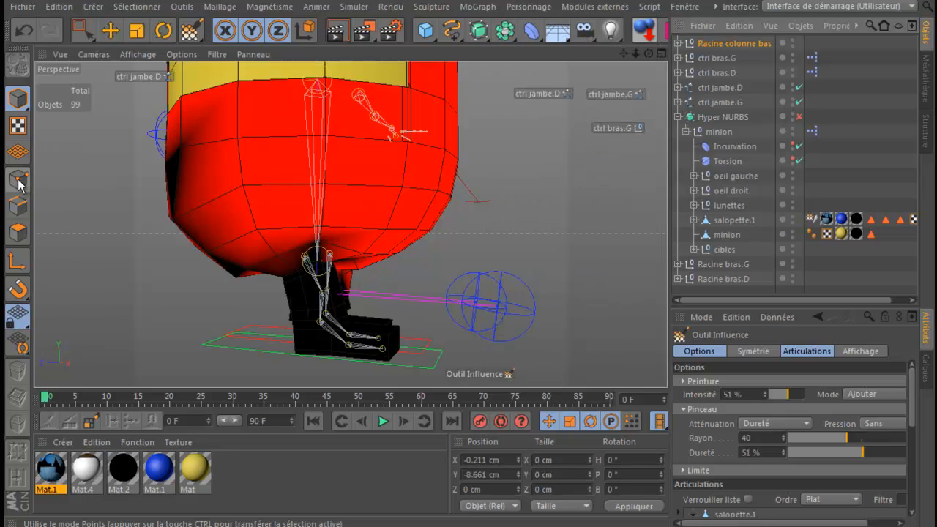
left_click(21, 184)
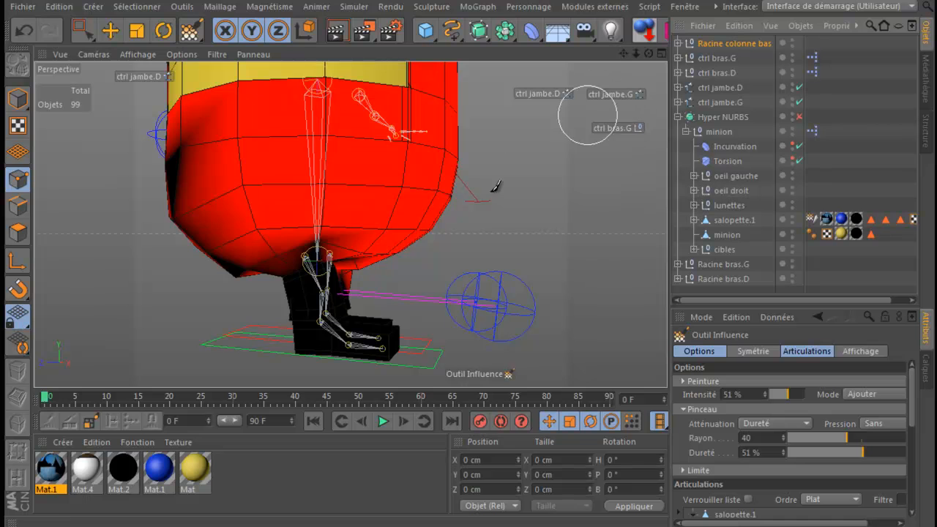
Step: Set the Influence tool's radius to 20 and hardness to 16 %, and paint Racine colonne bas influence on the overalls' underside around the leg tops
scroll(206, 291, "up", 2)
mouse_move(220, 276)
left_mouse_down()
mouse_move(341, 230)
mouse_move(335, 241)
left_mouse_up()
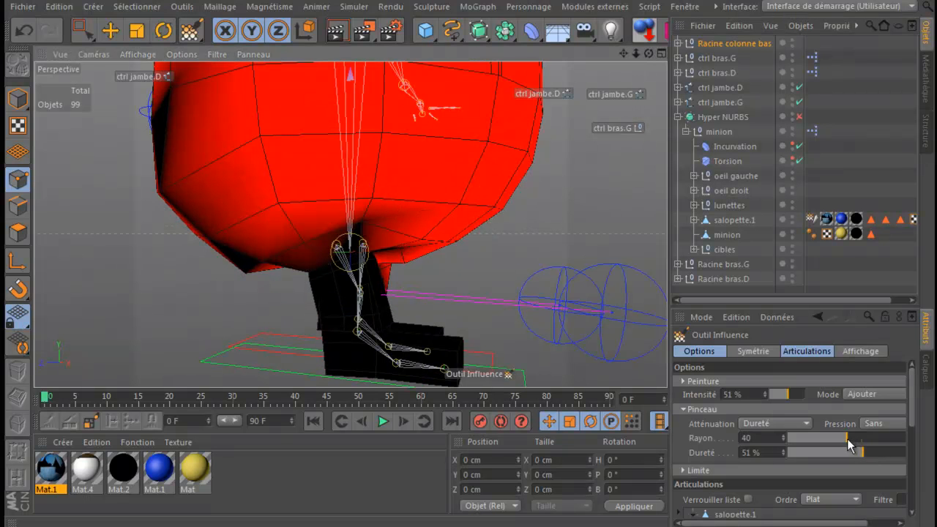
left_click_drag(836, 437, 817, 438)
left_click(811, 453)
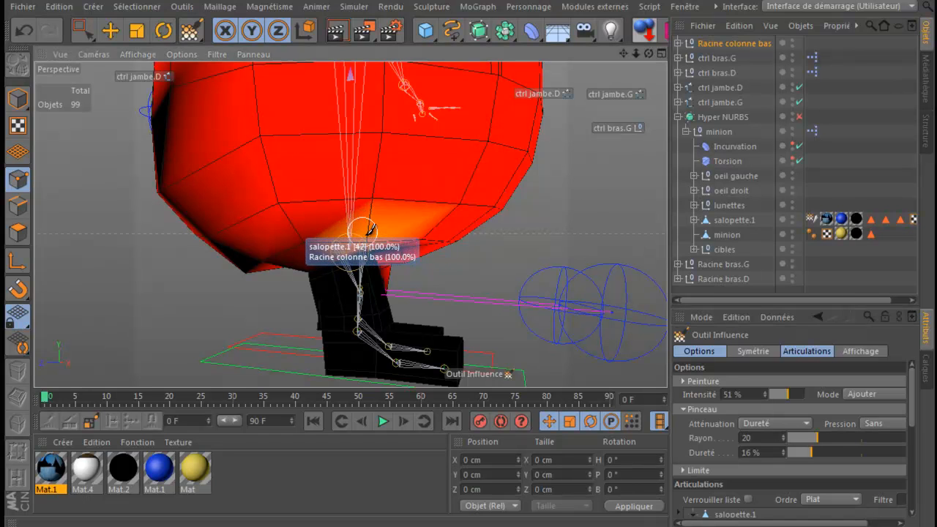
left_click_drag(313, 241, 398, 249)
left_click(408, 250)
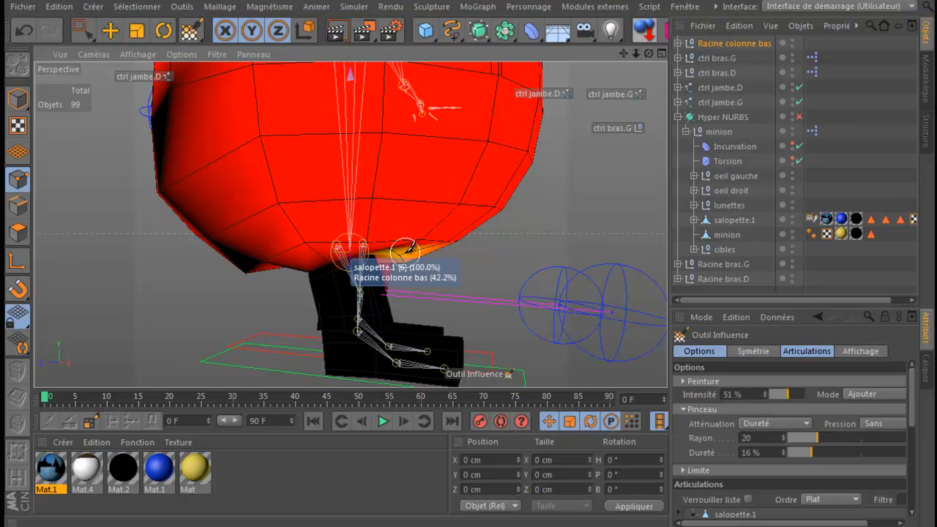
mouse_move(399, 246)
left_mouse_down()
mouse_move(407, 253)
mouse_move(468, 195)
mouse_move(404, 276)
left_mouse_up()
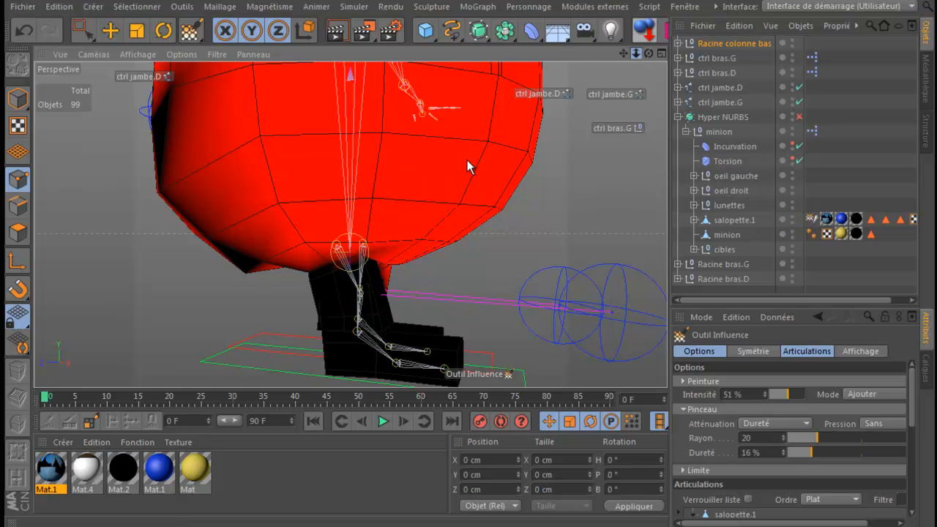
Step: Paint Racine colonne bas influence on the overalls' underside and around the tops of both legs
scroll(469, 166, "up", 4)
scroll(465, 150, "down", 5)
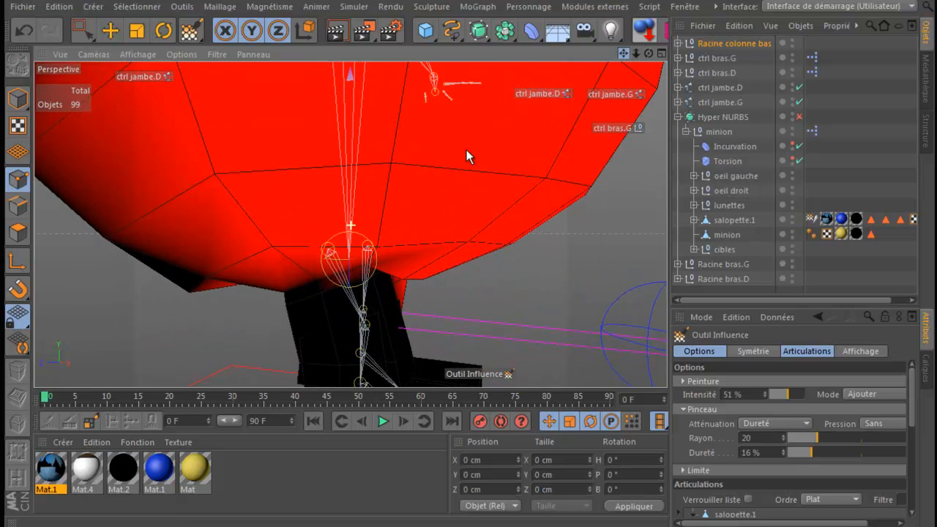
mouse_move(366, 162)
left_mouse_down()
mouse_move(228, 187)
mouse_move(203, 175)
mouse_move(209, 147)
left_mouse_up()
mouse_move(197, 180)
left_mouse_down()
mouse_move(194, 189)
mouse_move(189, 156)
mouse_move(209, 139)
mouse_move(217, 164)
mouse_move(304, 124)
left_mouse_up()
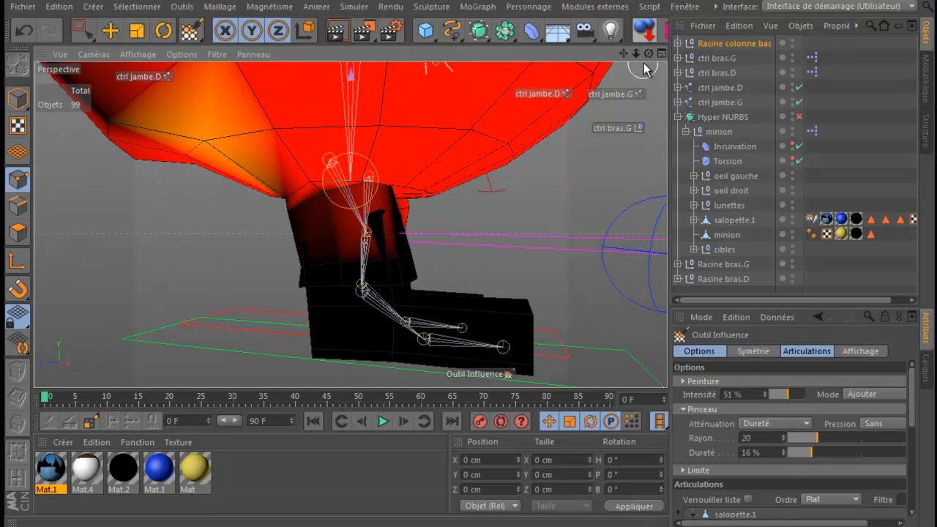
mouse_move(648, 53)
left_mouse_down()
mouse_move(496, 161)
mouse_move(467, 159)
left_mouse_up()
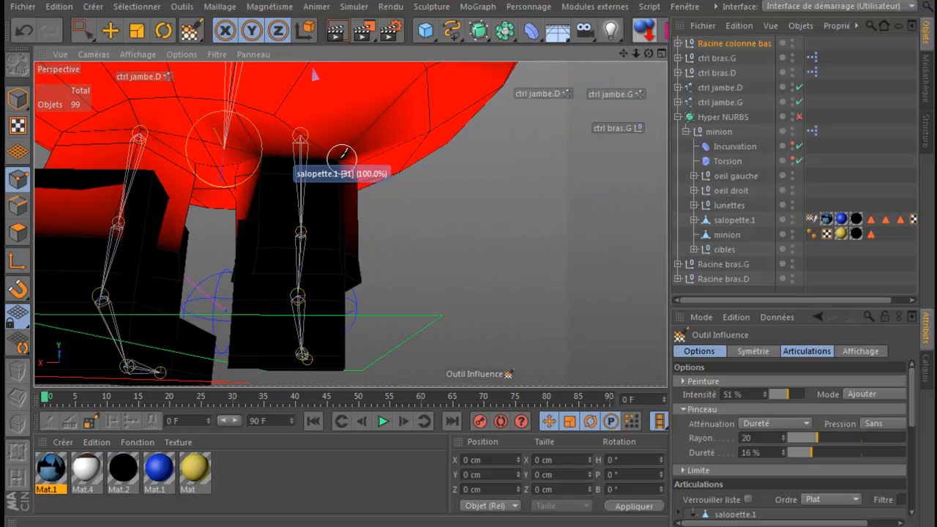
left_click_drag(336, 156, 415, 132)
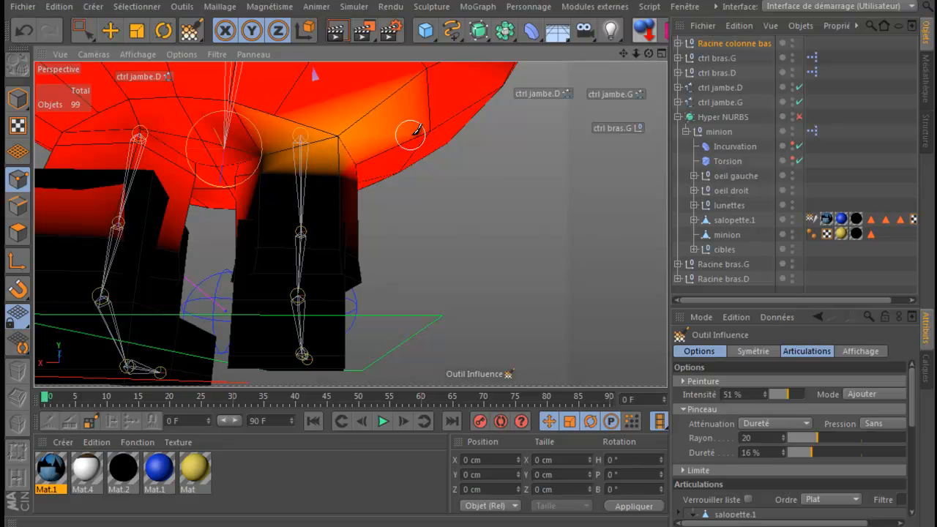
left_click_drag(261, 146, 278, 149)
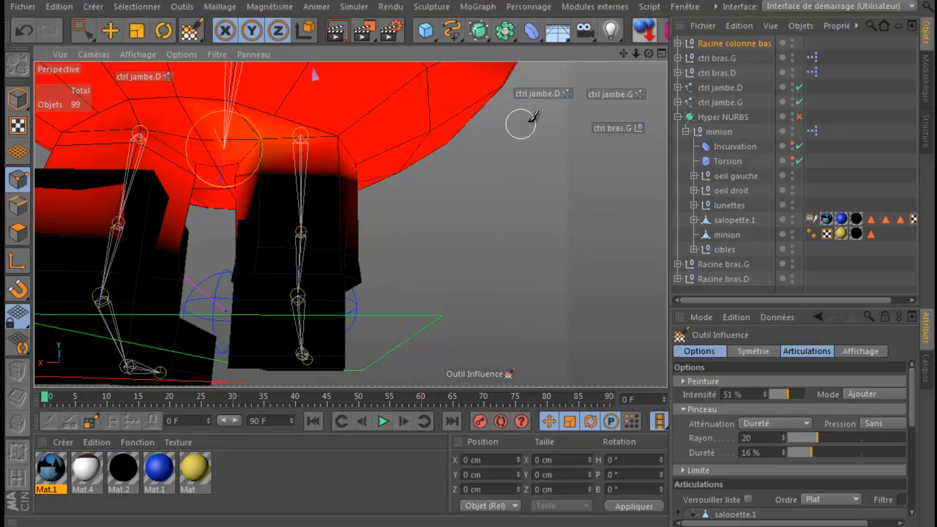
left_click_drag(648, 52, 461, 157)
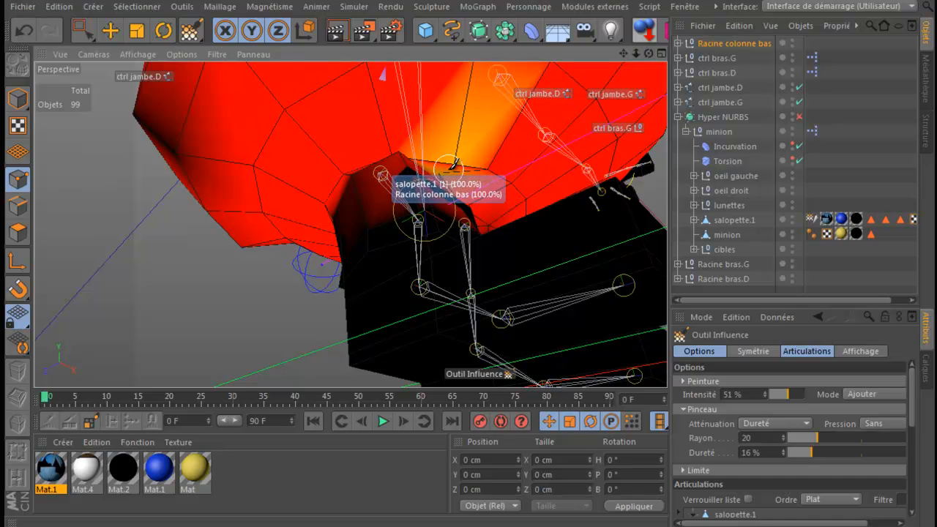
Step: Set the Influence tool's radius to 30 and hardness to 47 %, and paint Racine colonne bas influence over the belly's unweighted side patch
mouse_move(648, 56)
left_mouse_down()
mouse_move(466, 163)
mouse_move(550, 171)
mouse_move(455, 172)
mouse_move(467, 163)
left_mouse_up()
scroll(553, 172, "down", 2)
scroll(458, 173, "up", 3)
left_click_drag(650, 54, 468, 160)
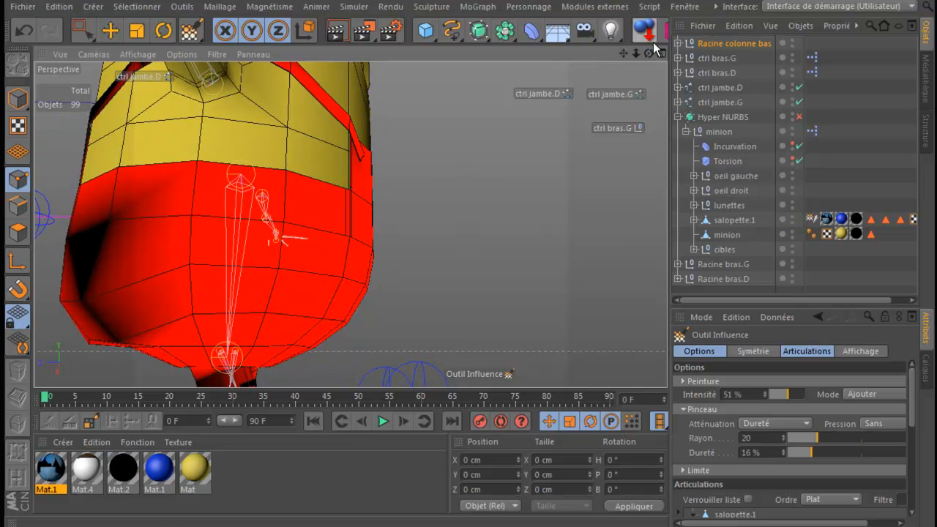
left_click_drag(649, 54, 481, 154)
left_click_drag(625, 52, 625, 51)
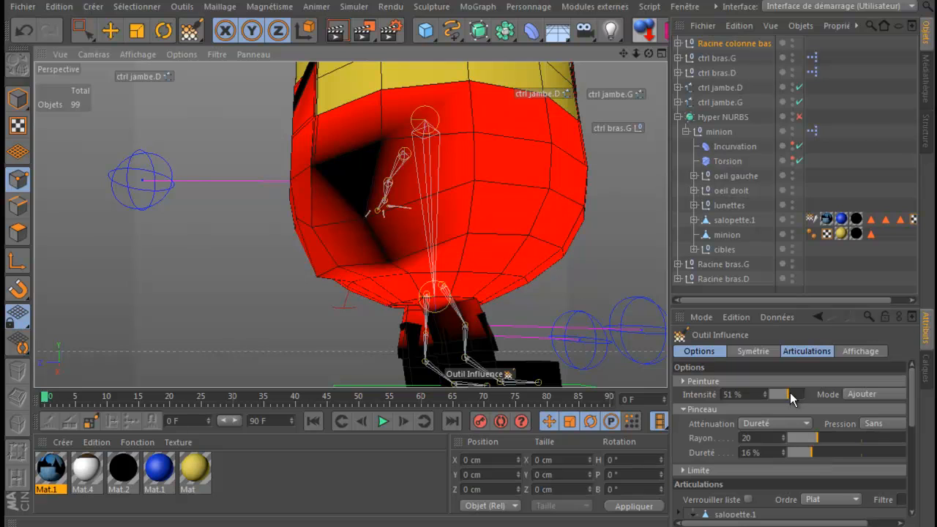
left_click(832, 435)
mouse_move(410, 296)
left_mouse_down()
mouse_move(409, 257)
mouse_move(395, 247)
mouse_move(334, 268)
mouse_move(315, 205)
mouse_move(320, 215)
mouse_move(366, 176)
mouse_move(386, 139)
mouse_move(304, 218)
mouse_move(314, 68)
mouse_move(321, 205)
left_mouse_up()
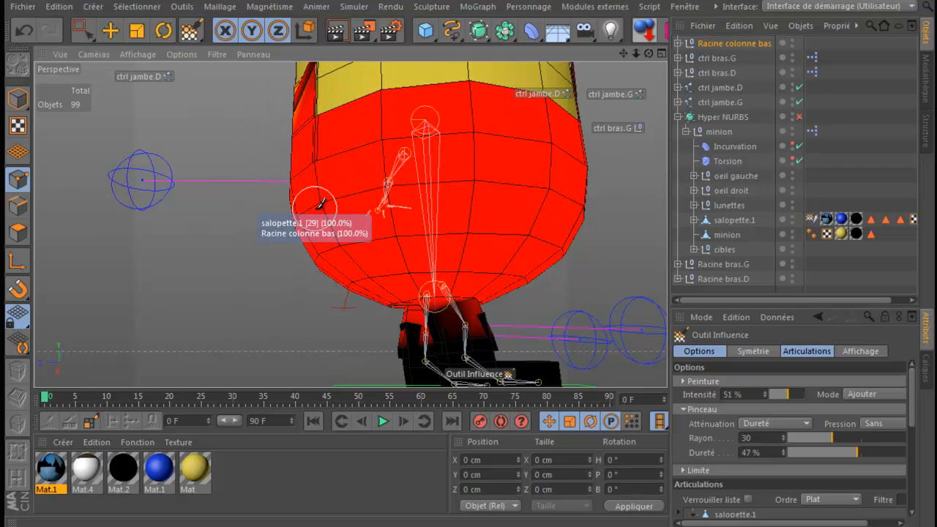
left_click_drag(335, 238, 503, 203)
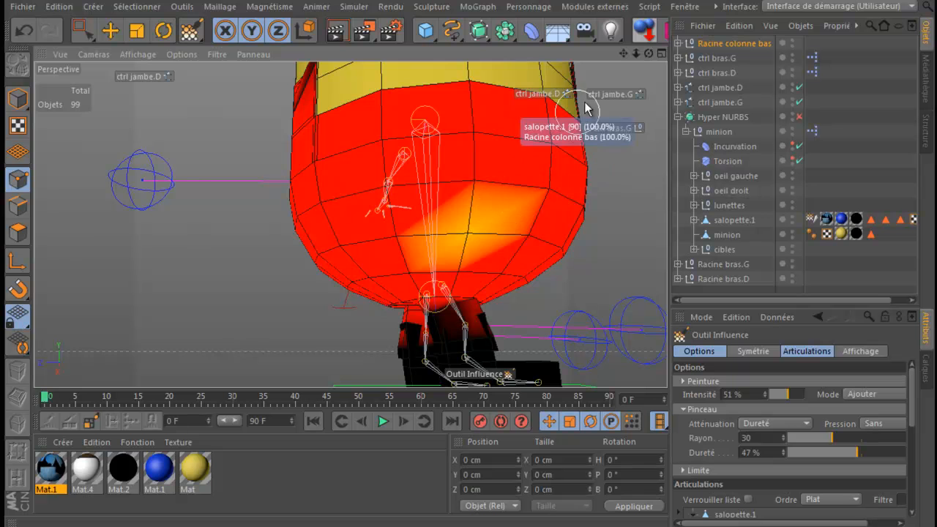
Step: Paint Racine colonne bas influence around the other side of the overalls, up to the waist and bib edge
left_click_drag(646, 57, 622, 54)
left_click_drag(438, 183, 460, 162, "alt")
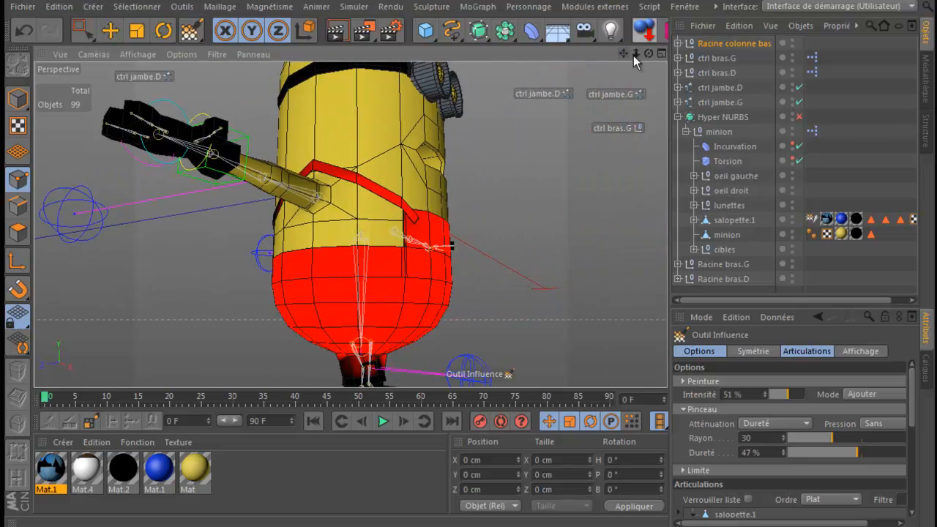
mouse_move(647, 53)
left_mouse_down()
mouse_move(464, 161)
mouse_move(468, 167)
mouse_move(466, 157)
mouse_move(451, 168)
mouse_move(465, 164)
left_mouse_up()
left_click_drag(362, 185, 392, 235)
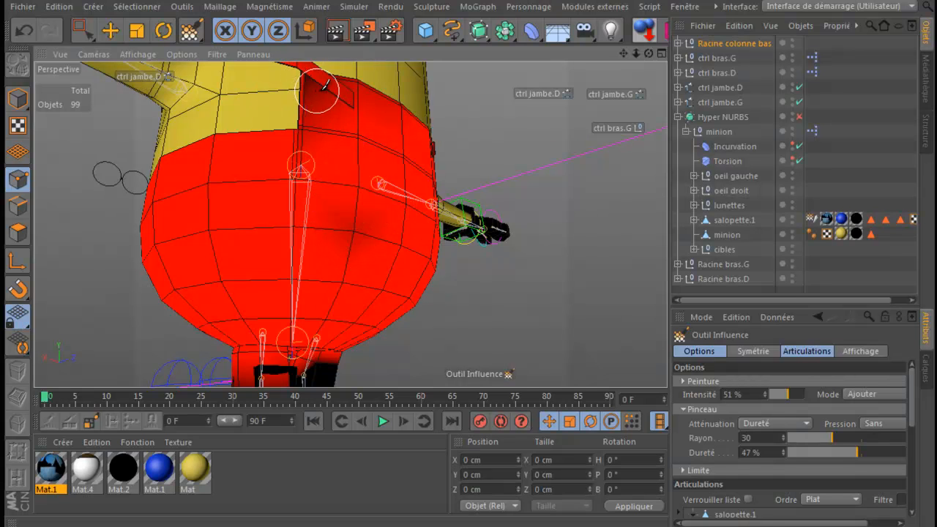
scroll(347, 150, "down", 3)
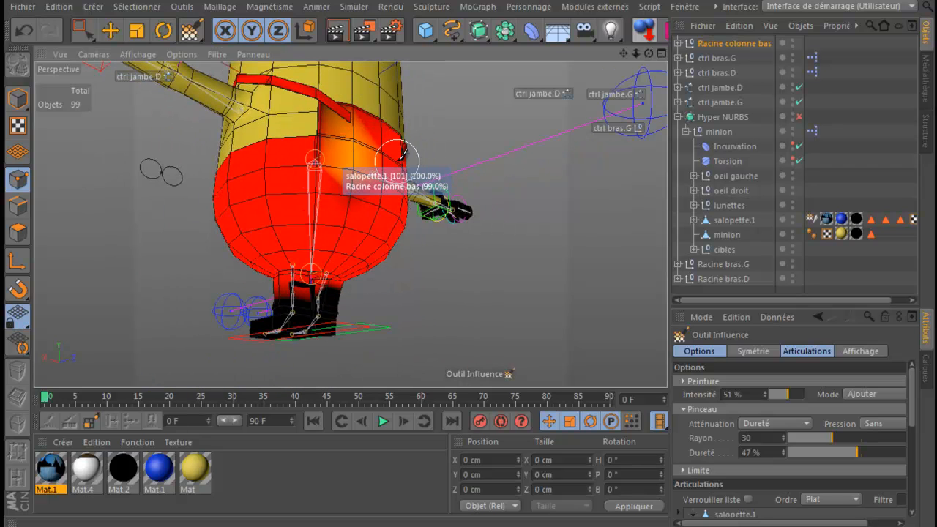
mouse_move(379, 173)
left_mouse_down()
mouse_move(339, 214)
mouse_move(345, 173)
left_mouse_up()
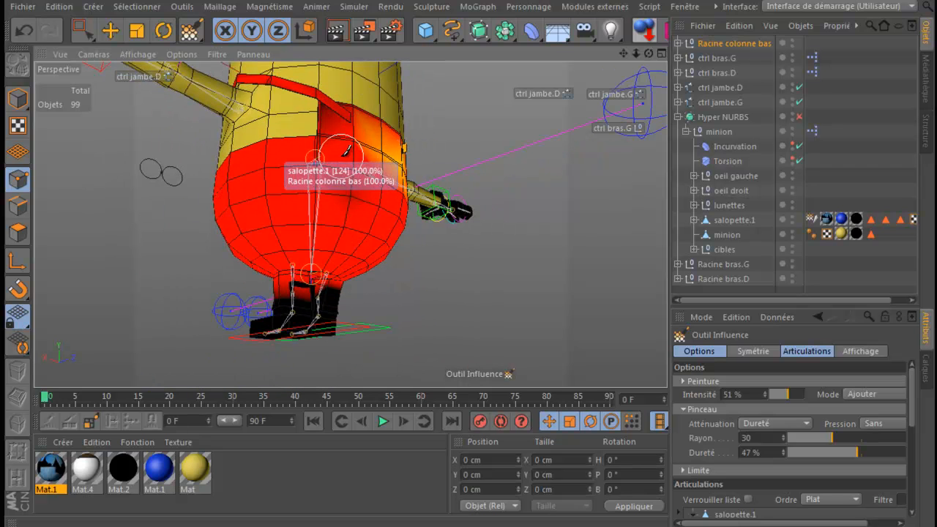
Step: Hide the minion body mesh and paint Racine colonne bas influence on the overalls' bib and inner surface
left_click(792, 232)
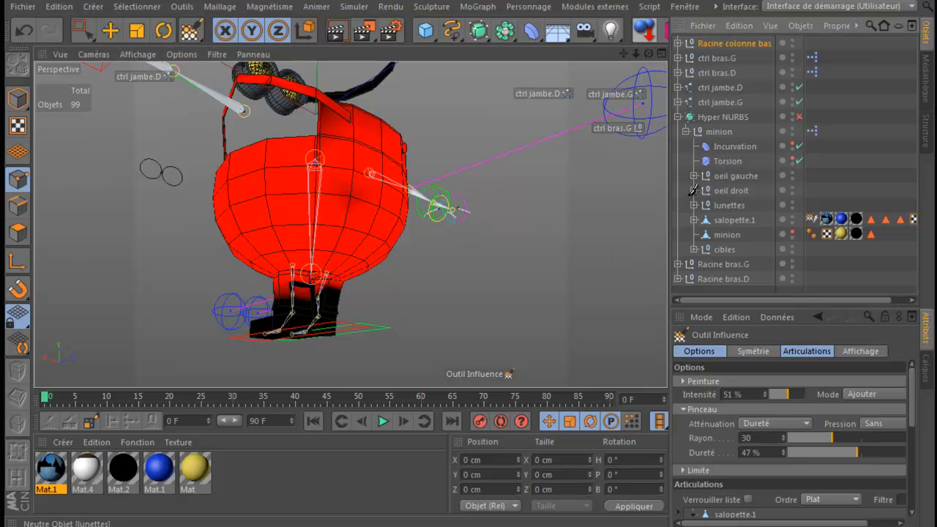
left_click_drag(649, 54, 471, 168)
mouse_move(167, 95)
left_mouse_down()
mouse_move(147, 102)
mouse_move(151, 109)
mouse_move(162, 103)
mouse_move(93, 98)
mouse_move(110, 109)
mouse_move(115, 196)
mouse_move(135, 212)
mouse_move(179, 131)
mouse_move(157, 107)
mouse_move(404, 107)
left_mouse_up()
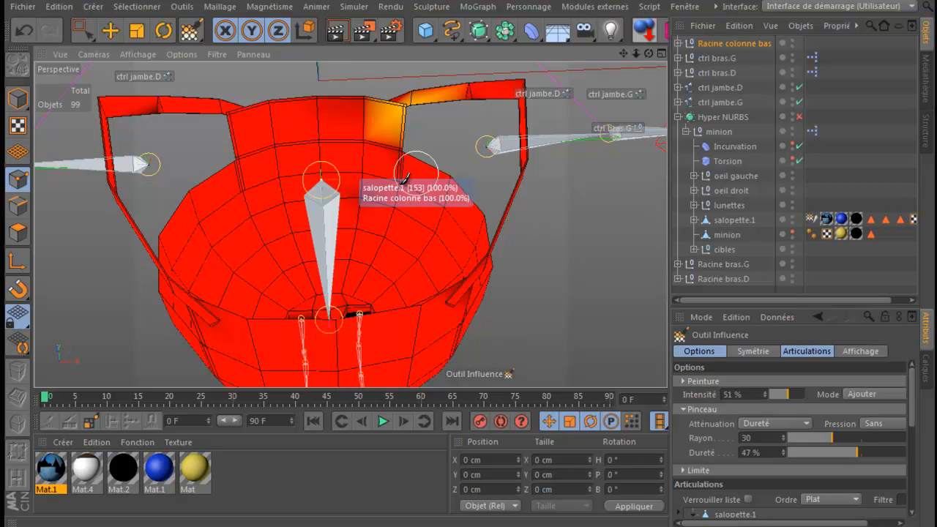
left_click(363, 198)
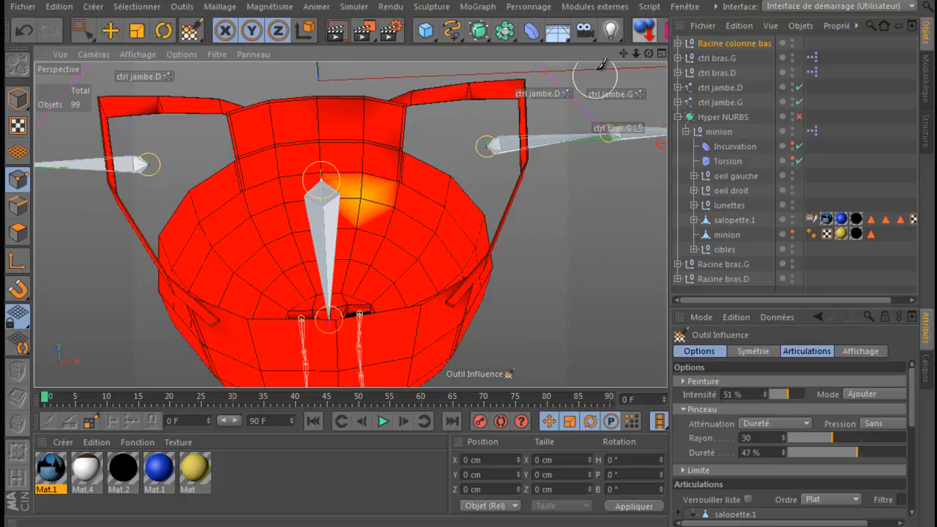
Step: Paint Racine colonne bas influence along the overalls' shoulder straps
mouse_move(648, 53)
left_mouse_down()
mouse_move(470, 158)
mouse_move(470, 167)
left_mouse_up()
mouse_move(619, 56)
left_mouse_down()
mouse_move(464, 186)
mouse_move(484, 219)
mouse_move(436, 185)
mouse_move(316, 176)
left_mouse_up()
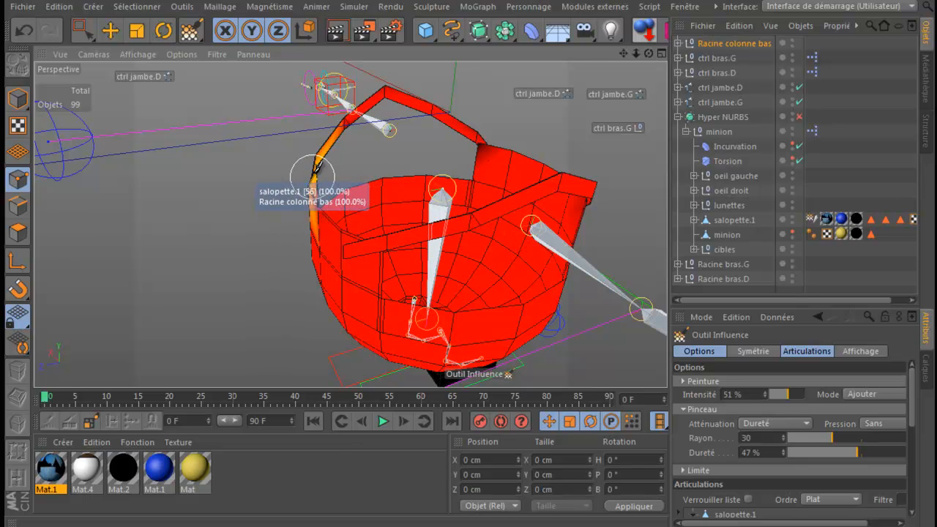
mouse_move(343, 143)
left_mouse_down()
mouse_move(472, 148)
mouse_move(487, 139)
mouse_move(586, 176)
mouse_move(585, 196)
mouse_move(627, 71)
mouse_move(470, 167)
mouse_move(454, 162)
mouse_move(474, 162)
left_mouse_up()
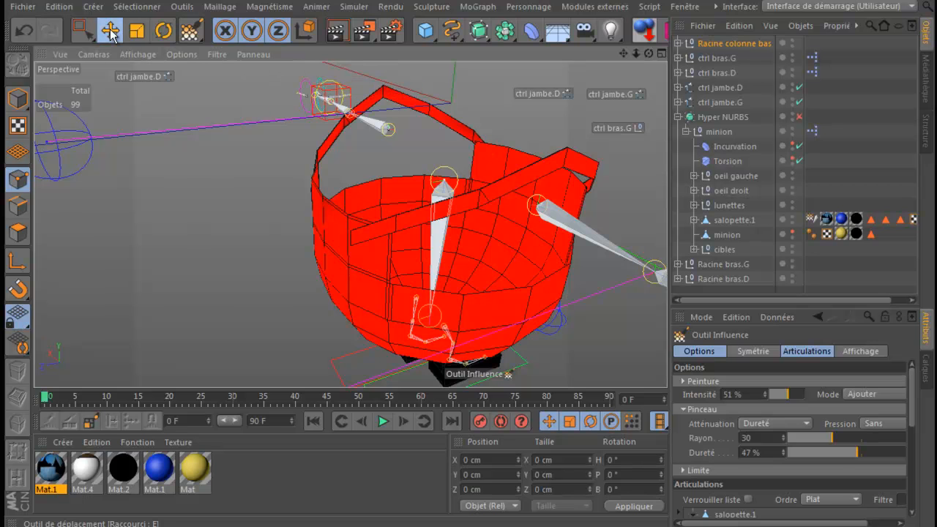
Step: Switch to the Move tool in model mode, and select salopette.1 to bring the whole overalls back into view
left_click(110, 31)
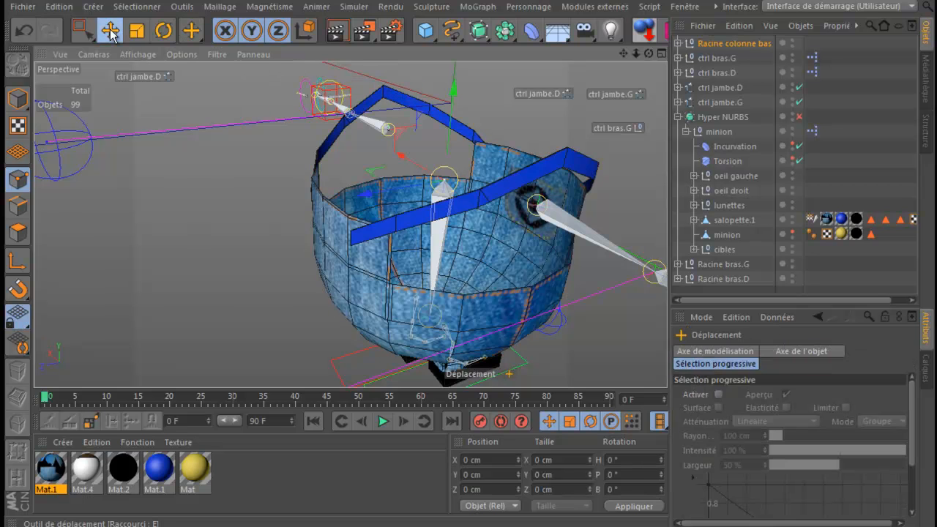
left_click(25, 98)
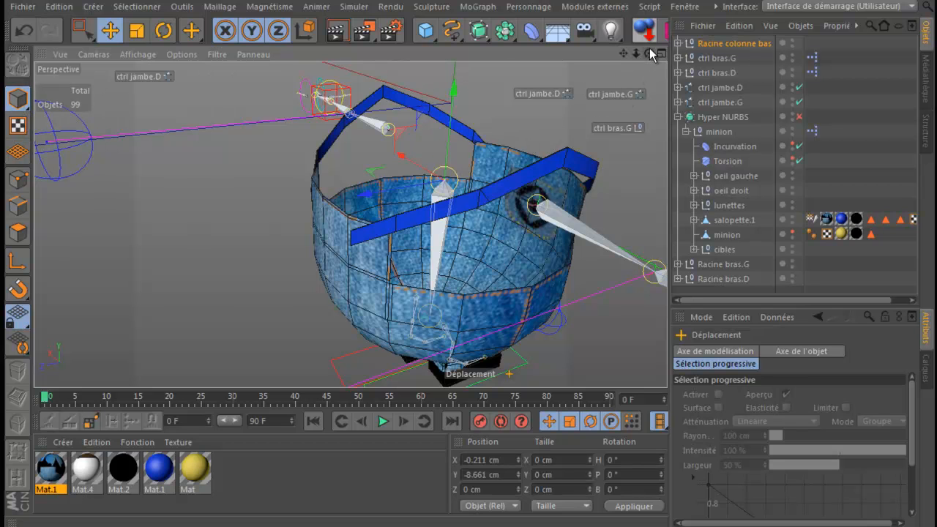
left_click_drag(625, 52, 466, 167)
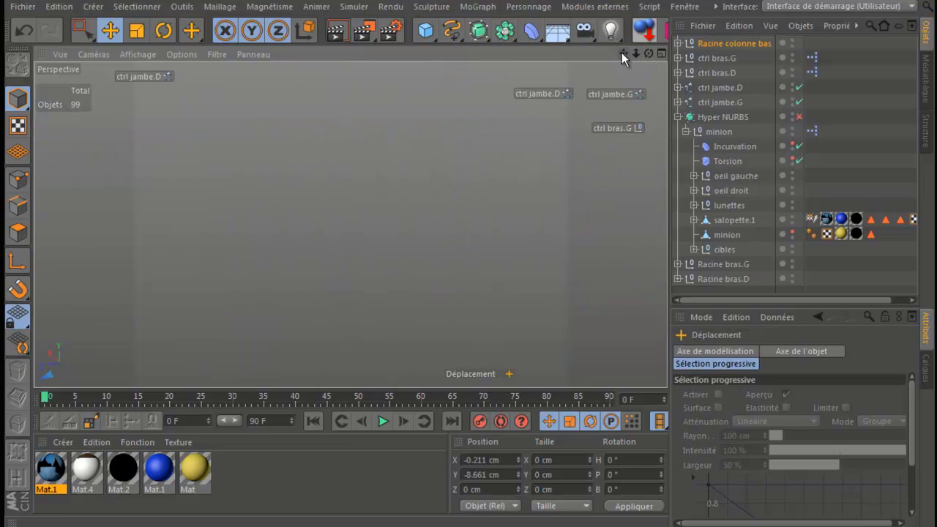
left_click(727, 235)
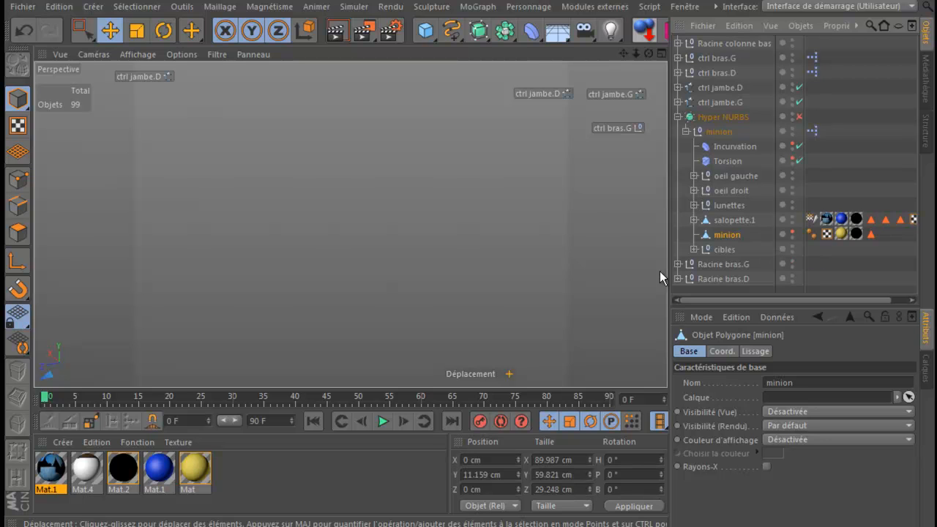
left_click(727, 220)
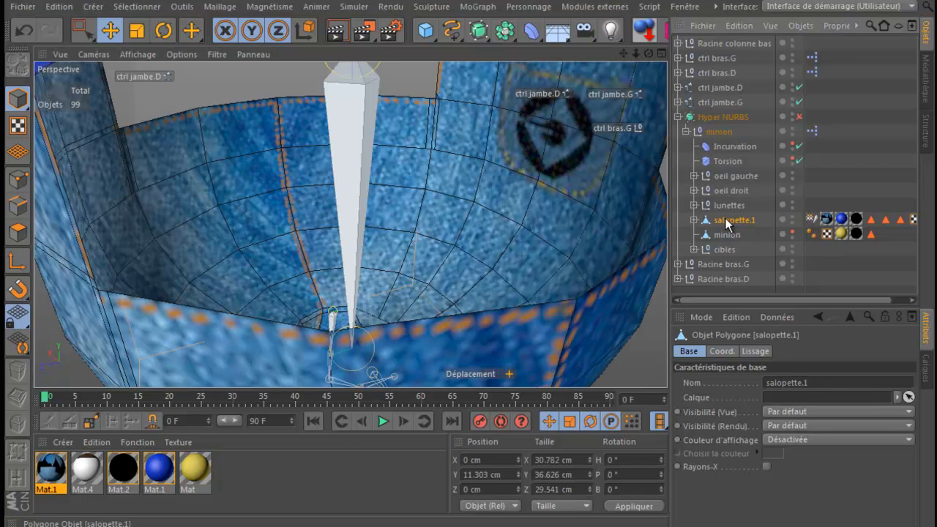
scroll(619, 236, "down", 5)
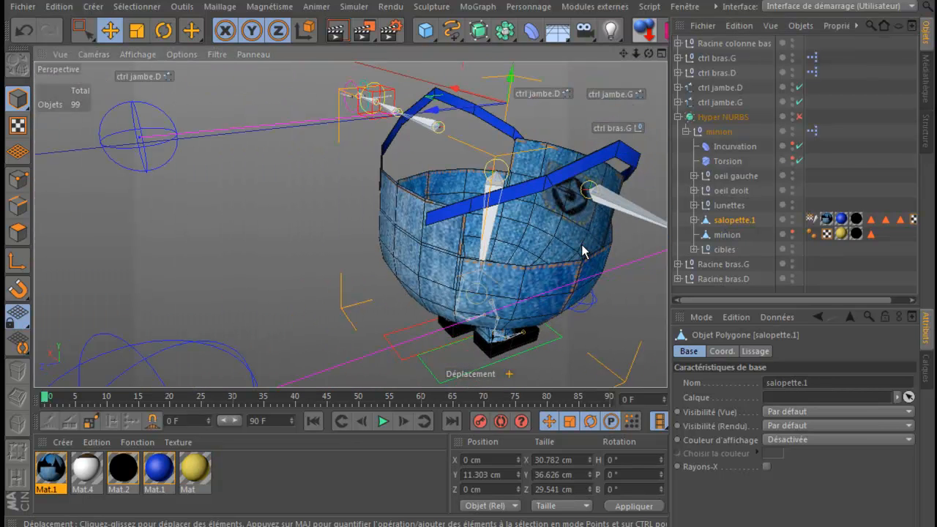
left_click_drag(649, 53, 573, 159)
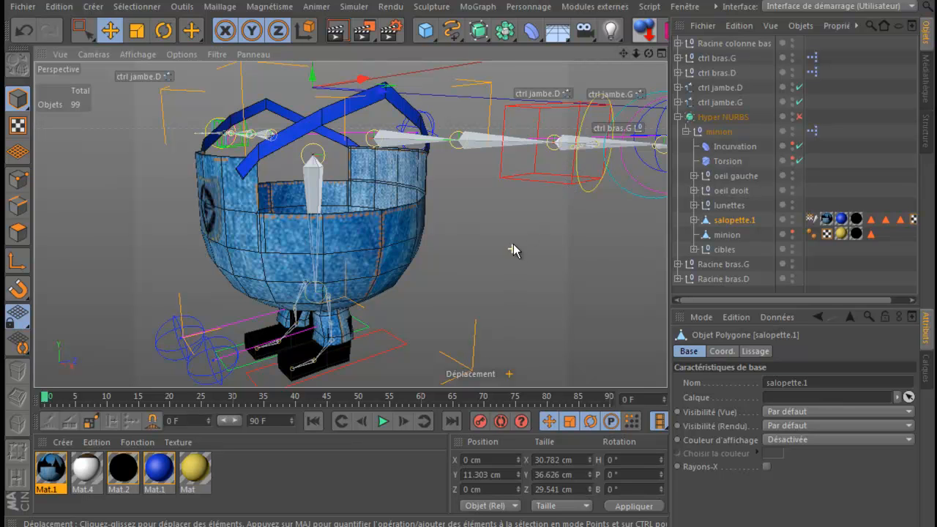
left_click_drag(634, 56, 467, 163)
left_click_drag(462, 162, 464, 160)
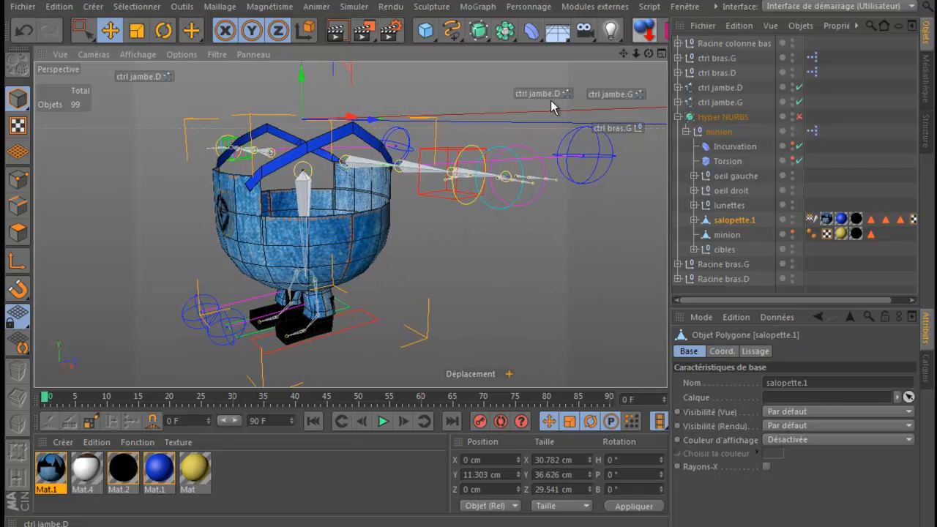
Step: Try moving ctrl jambe.G to about Y -35.42 cm and Z -0.46 cm, and undo that move
left_click(614, 92)
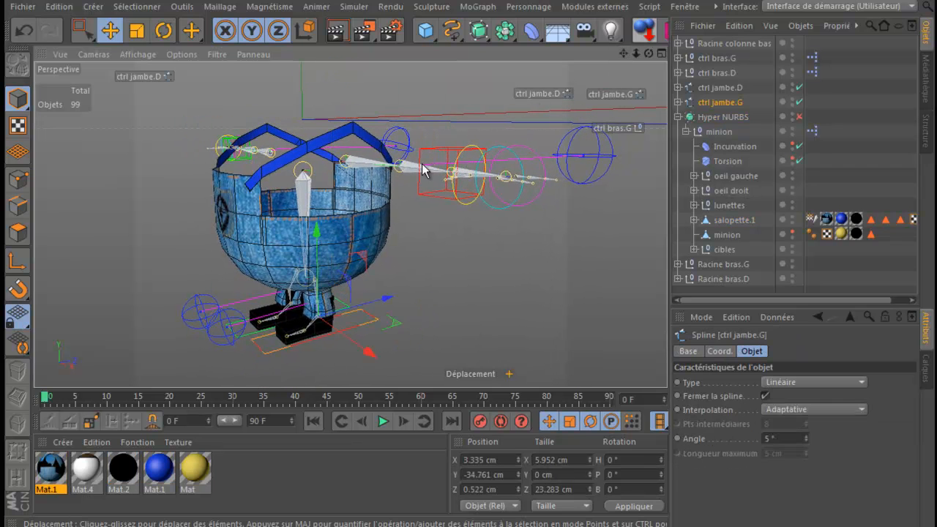
left_click_drag(365, 267, 363, 258)
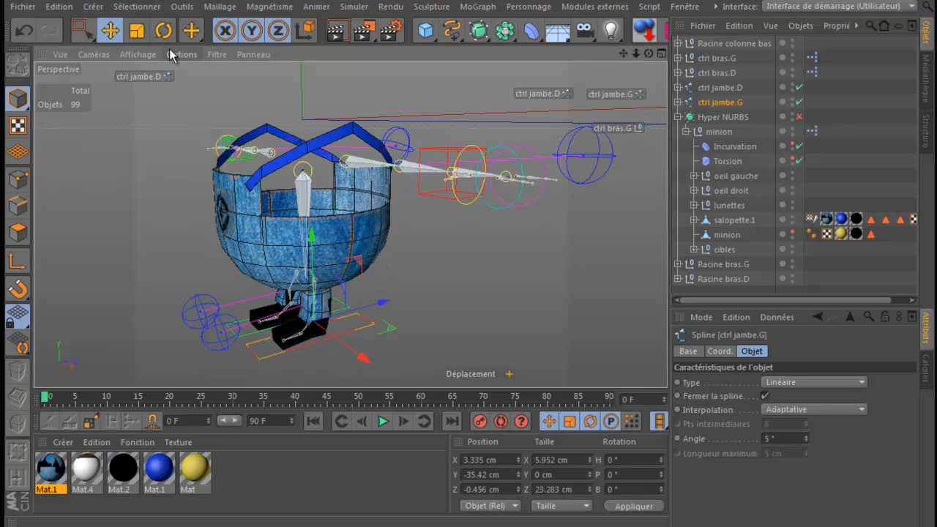
left_click(24, 30)
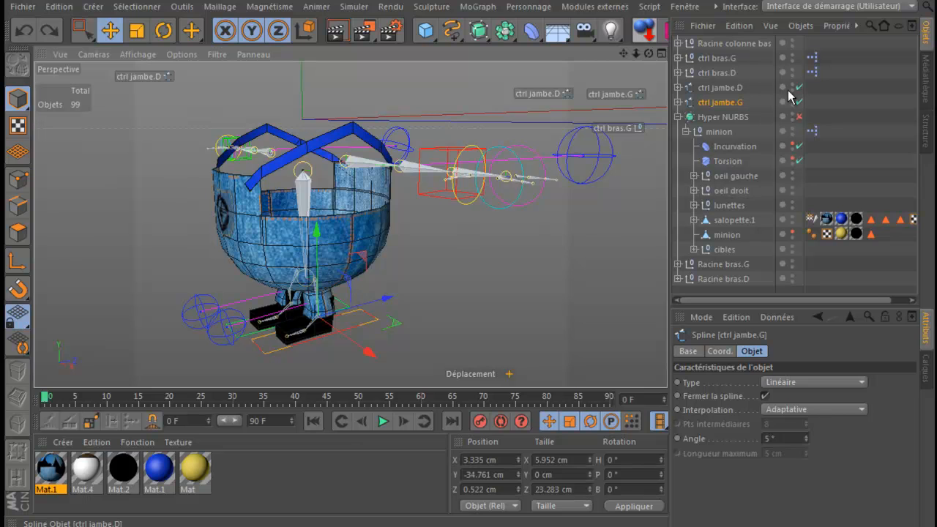
Step: Enable the Hyper NURBS smoothing, try moving ctrl jambe.G again to check the smoothed overalls, and undo that move
left_click(799, 116)
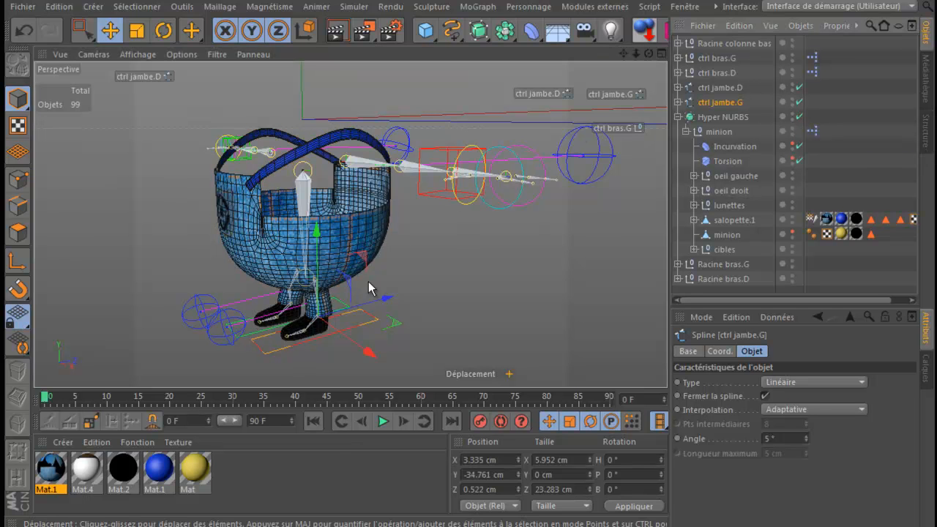
scroll(366, 350, "up", 3)
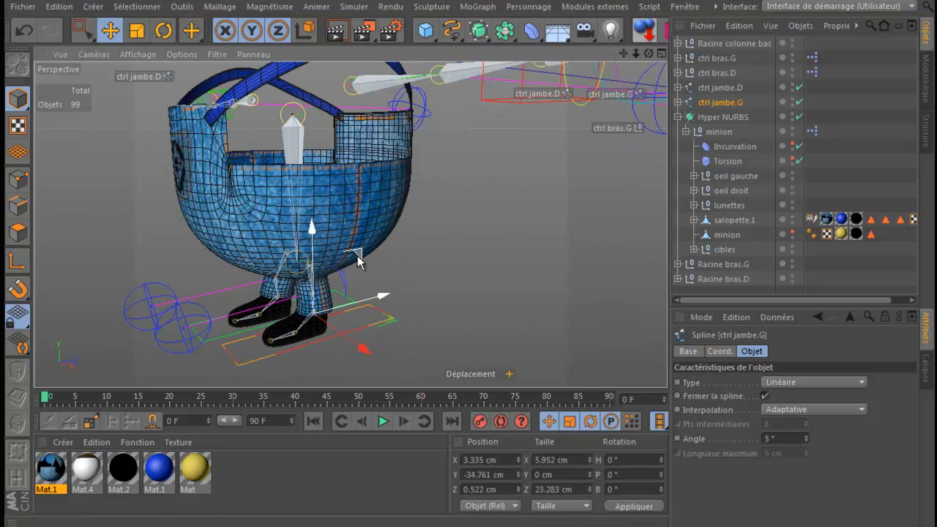
mouse_move(359, 261)
left_mouse_down()
mouse_move(350, 252)
mouse_move(368, 263)
mouse_move(355, 262)
left_mouse_up()
left_click(24, 30)
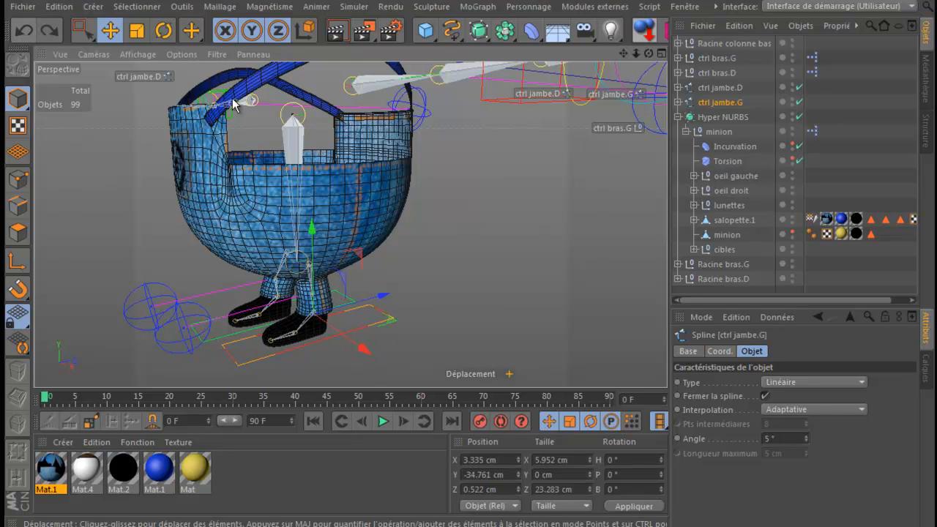
Step: Select ctrl jambe.D and move it to about Y -34.78 cm and Z 0.32 cm
left_click(320, 246)
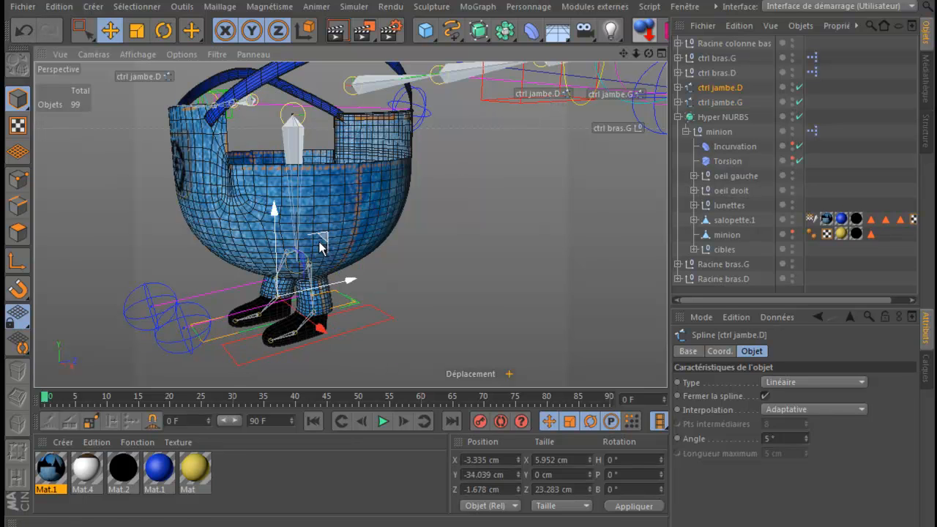
left_click_drag(649, 53, 575, 129)
left_click_drag(623, 54, 466, 162)
mouse_move(366, 207)
left_mouse_down()
mouse_move(368, 194)
mouse_move(350, 194)
mouse_move(349, 203)
mouse_move(366, 185)
mouse_move(351, 200)
left_mouse_up()
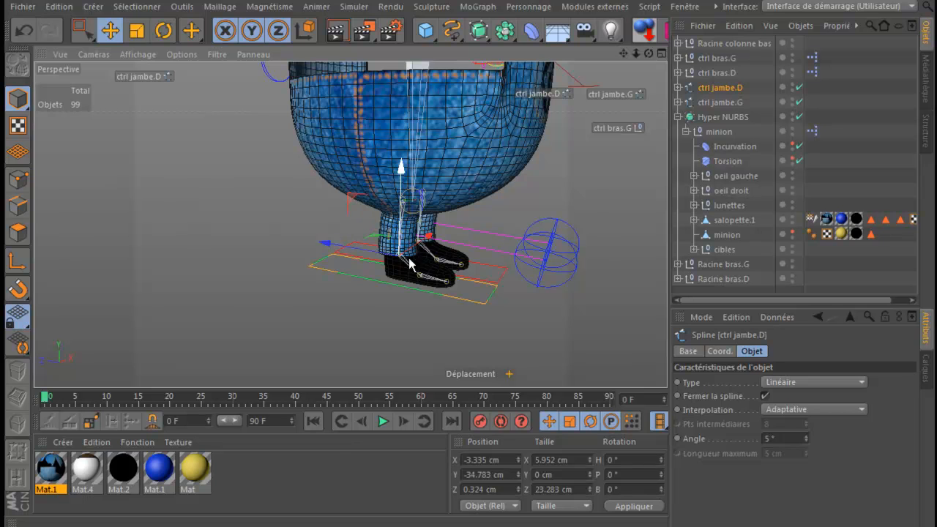
Step: Raise ctrl jambe.D to about Y -32.26 cm and Z -1.51 cm, and lower it in Right view to about Y -34.67 cm and Z 0.60 cm
left_click_drag(356, 203, 366, 183)
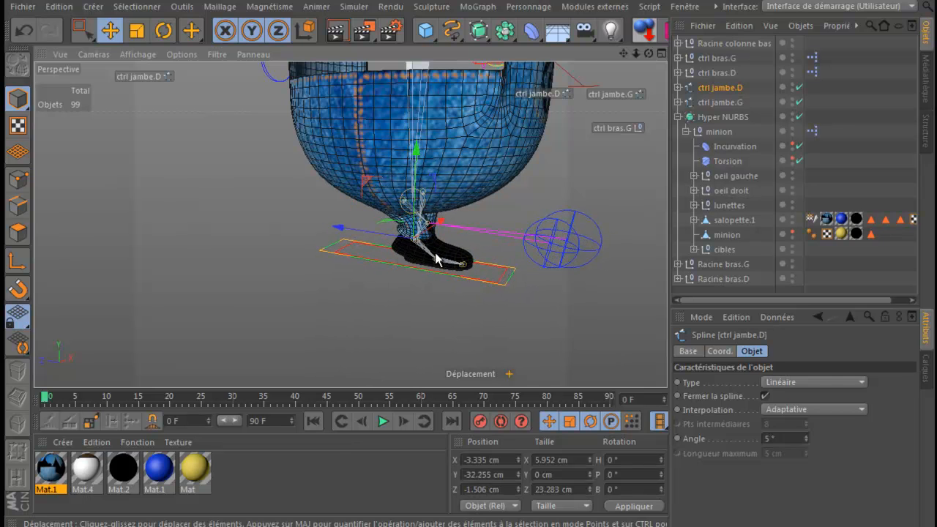
scroll(435, 258, "up", 6)
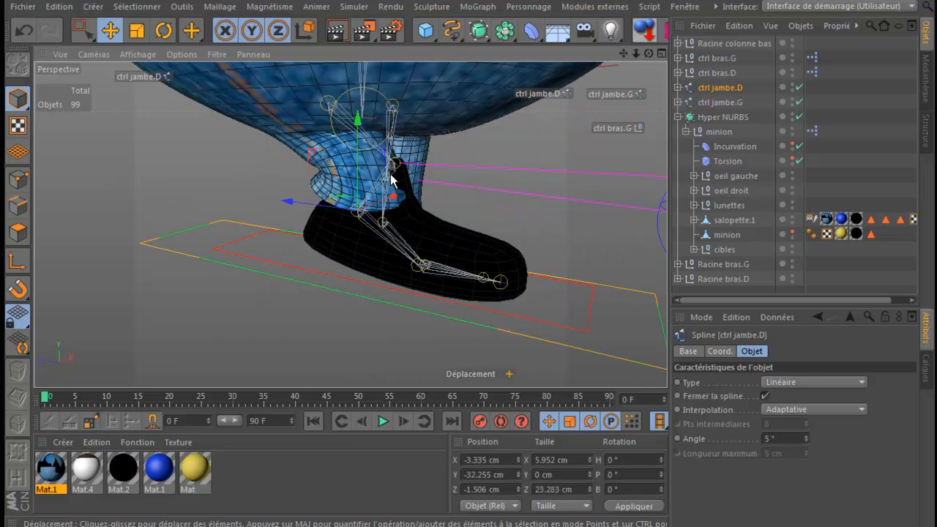
middle_click(130, 141)
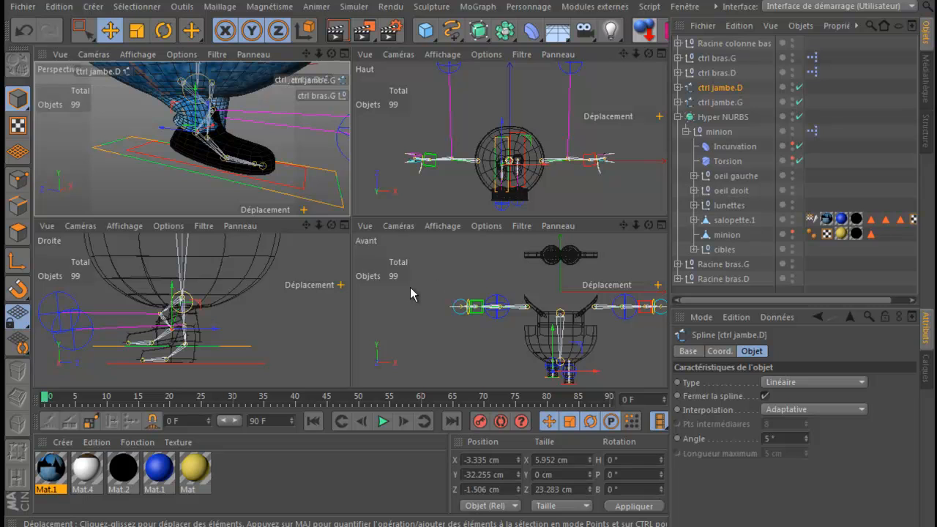
middle_click(287, 313)
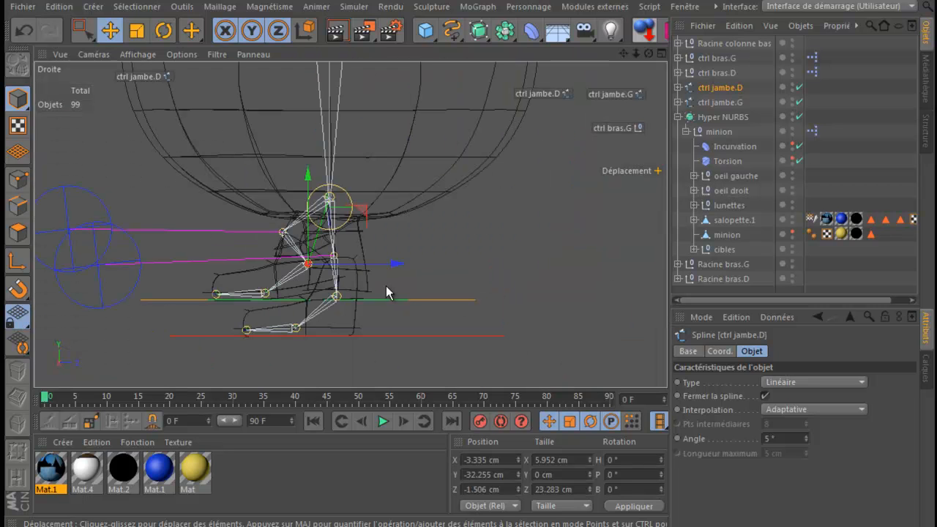
left_click_drag(359, 215, 389, 245)
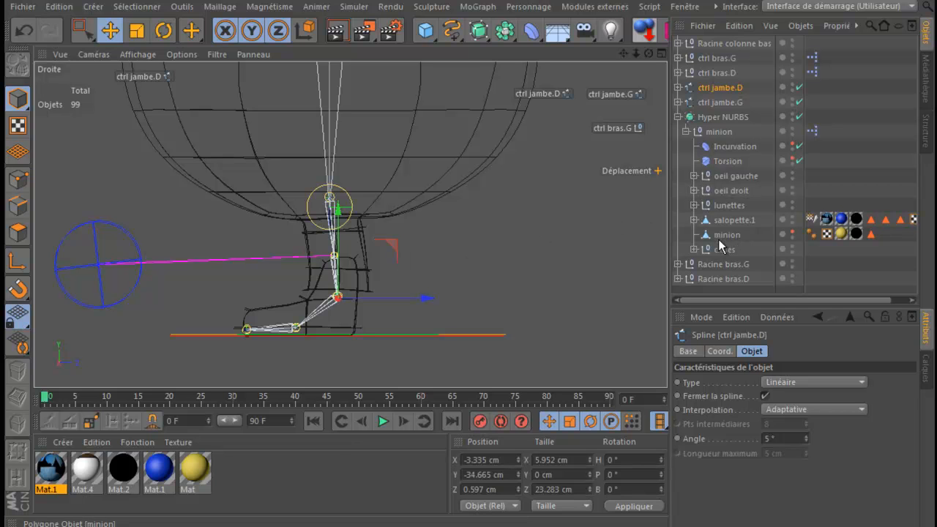
Step: Show the salopette.1 mesh in point mode around the lower leg, with the Hyper NURBS smoothing disabled
left_click(713, 220)
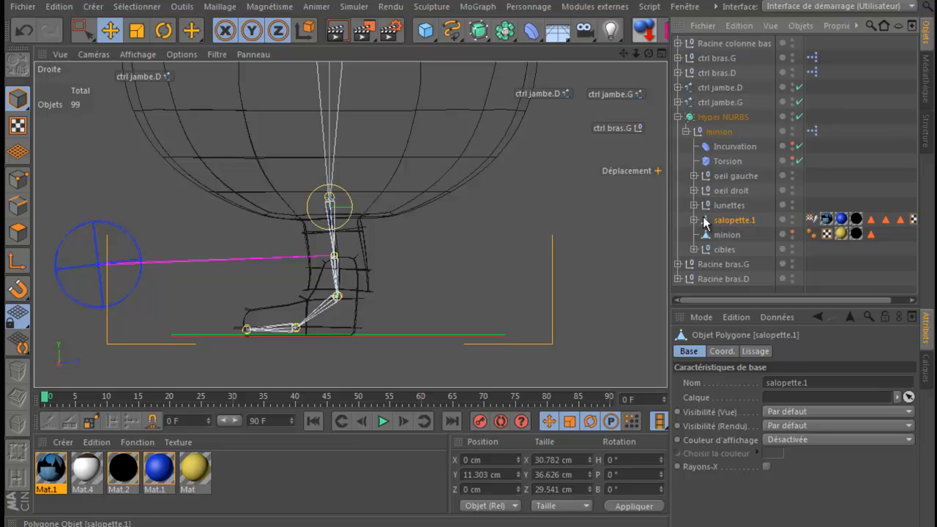
left_click(16, 180)
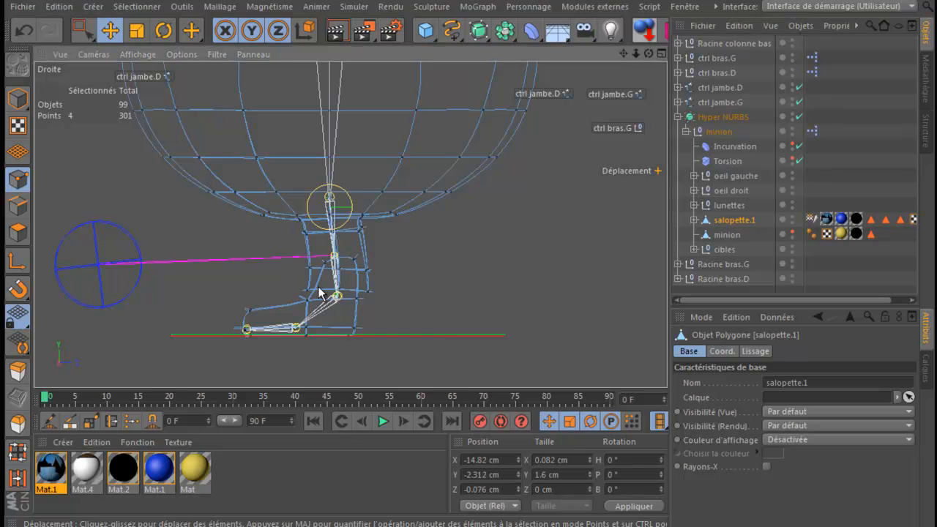
scroll(318, 287, "up", 5)
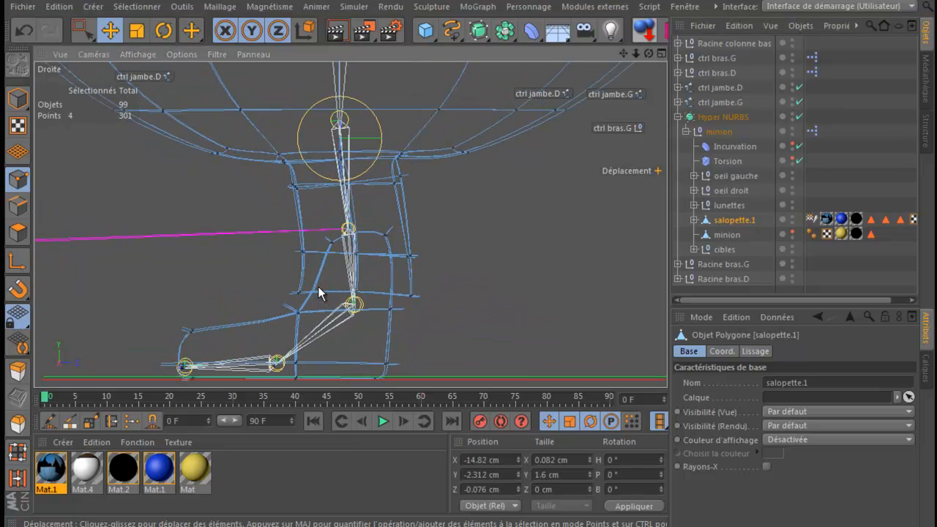
scroll(318, 291, "up", 1)
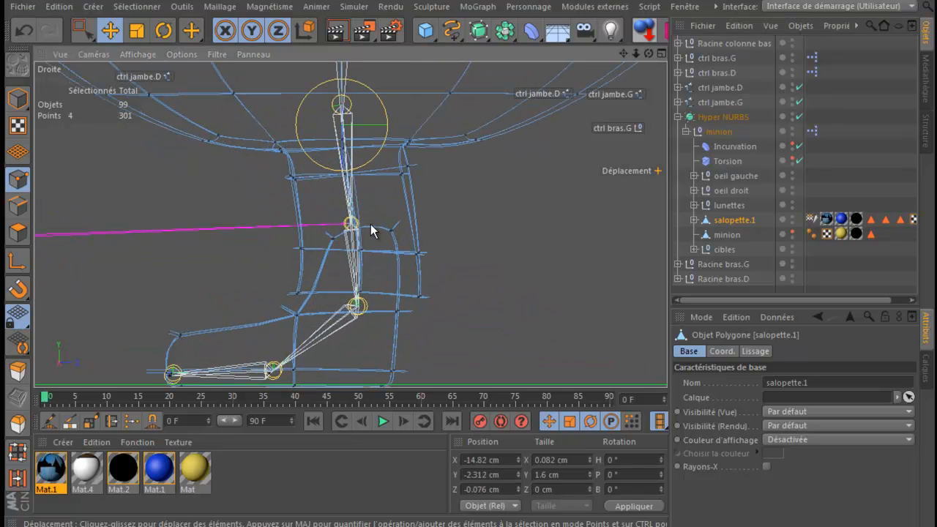
left_click(799, 116)
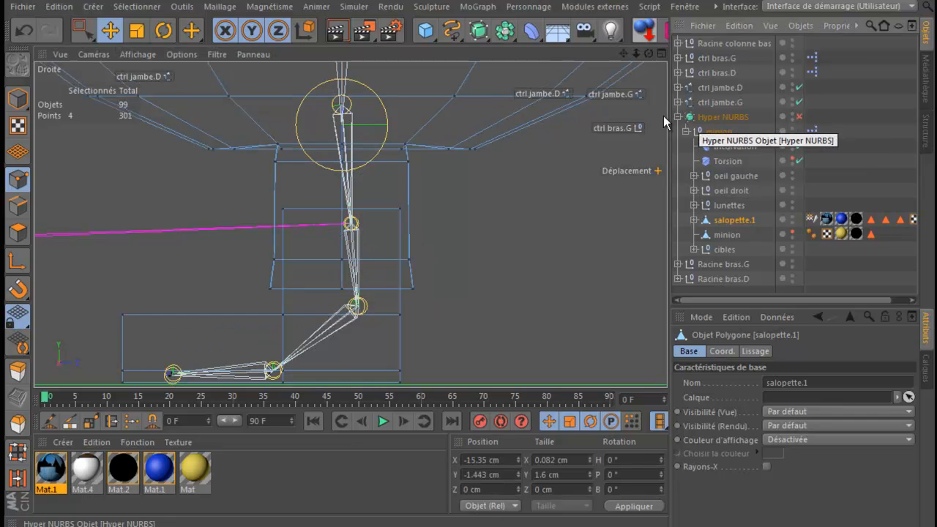
Step: Rectangle-select the shoes' top edge points inside the trouser legs, including hidden ones, and lower them to about Y -33.04 cm
left_click(83, 33)
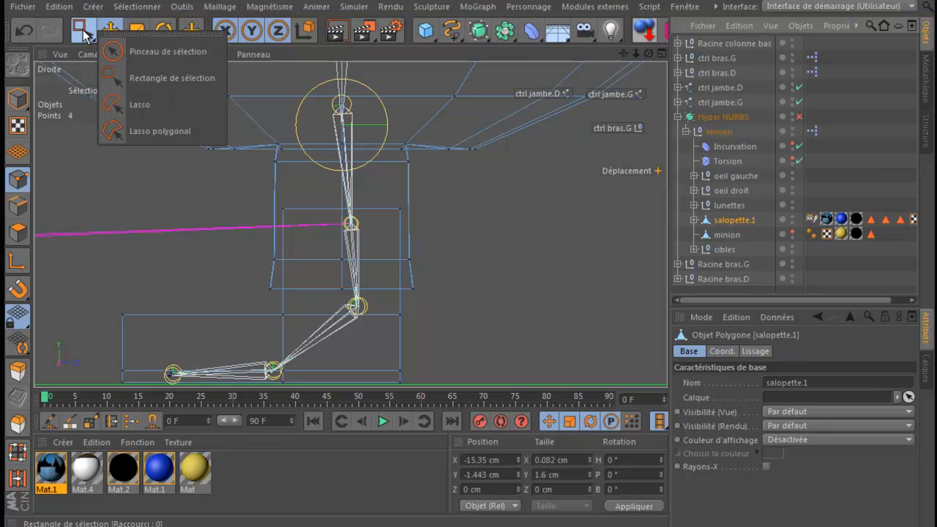
left_click(144, 76)
left_click(797, 407)
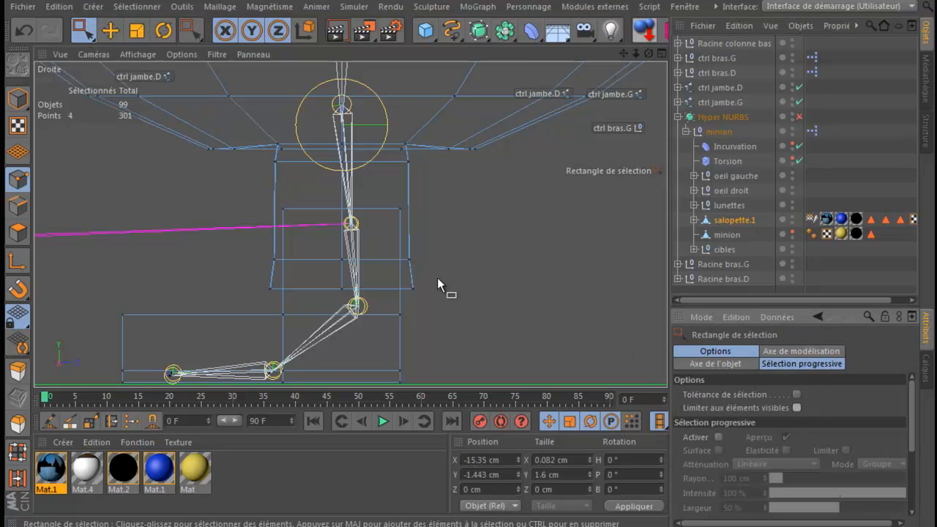
left_click_drag(280, 196, 404, 224)
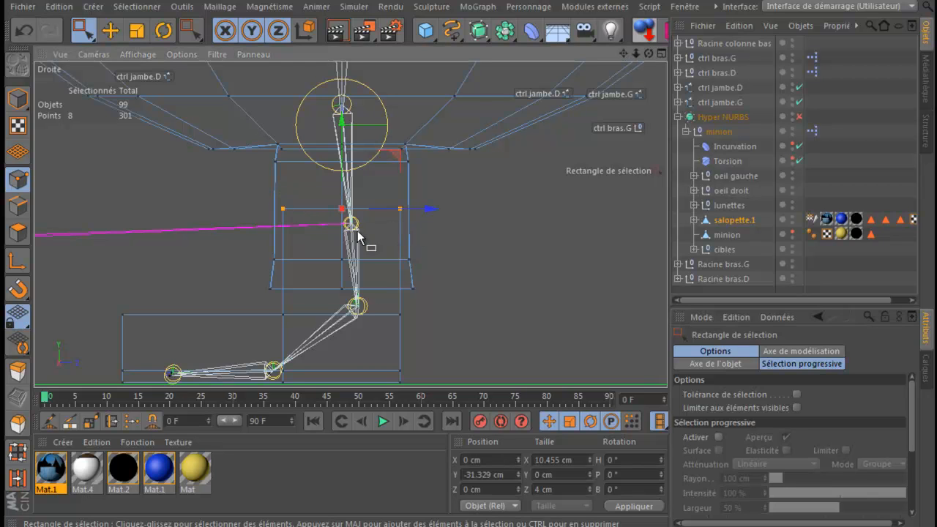
left_click_drag(342, 124, 338, 170)
Step: Set the perspective view to Lignes display and examine the lowered shoe points at the back of the ctrl jambe.D leg
middle_click(174, 256)
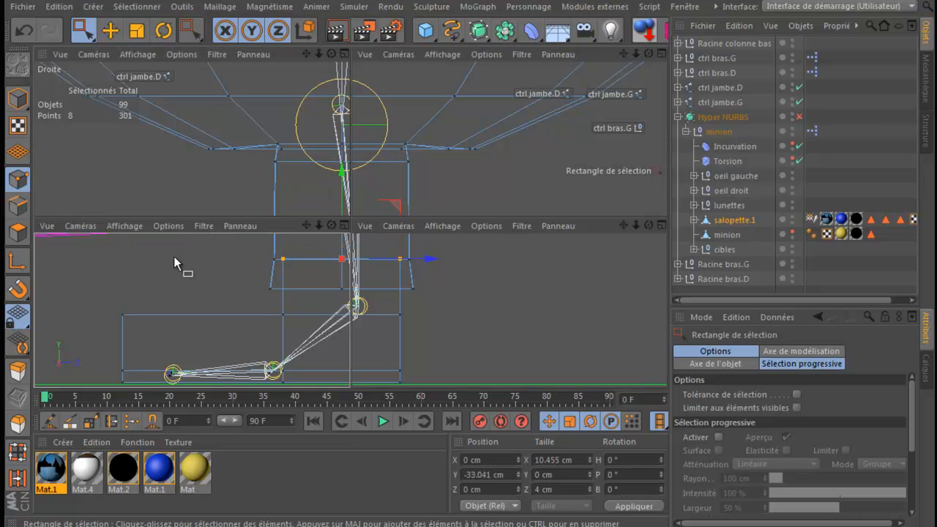
middle_click(204, 192)
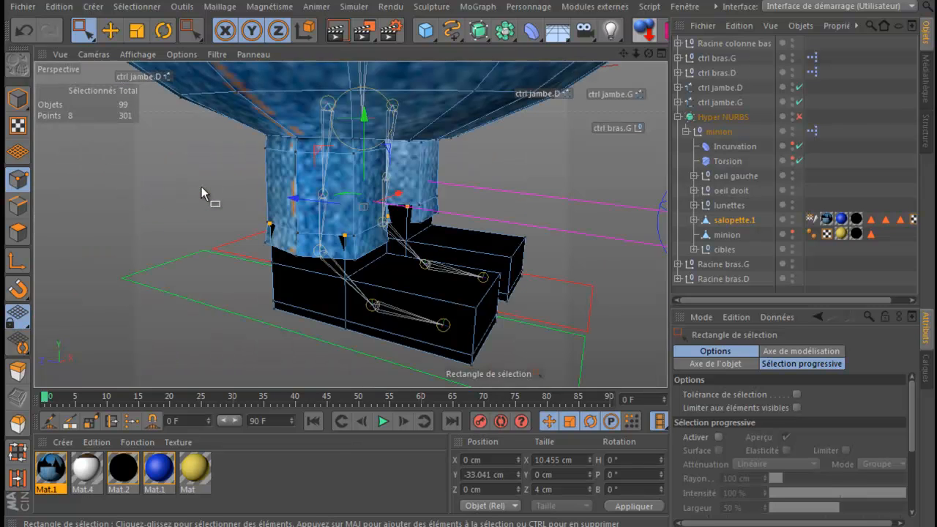
left_click(124, 55)
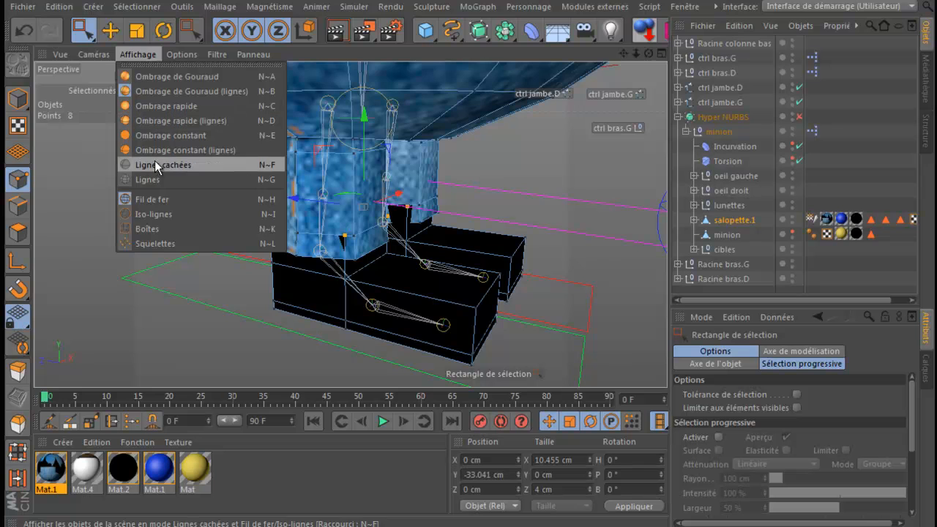
left_click(155, 179)
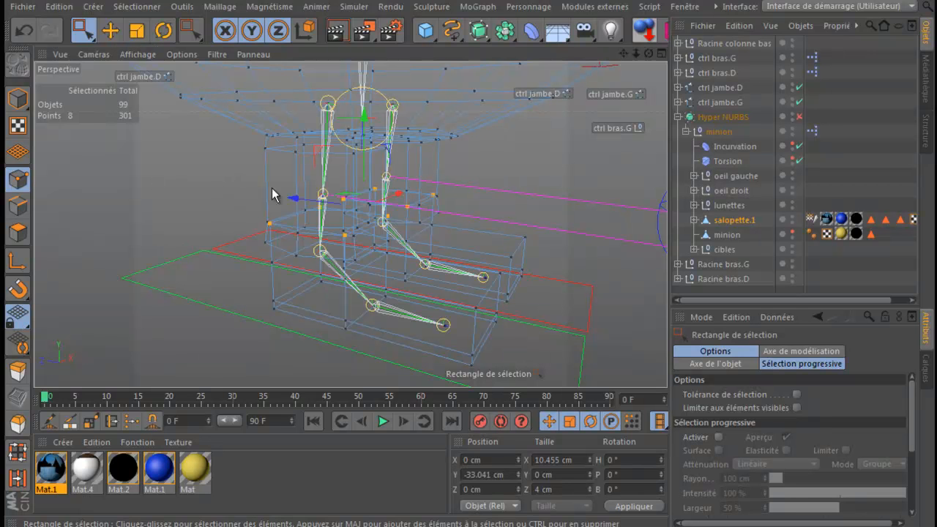
scroll(301, 291, "up", 5)
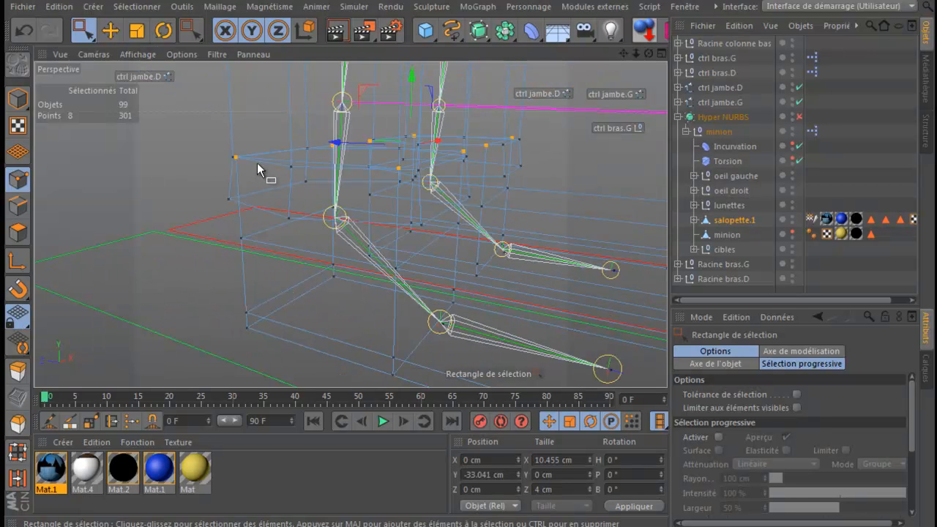
scroll(238, 159, "up", 2)
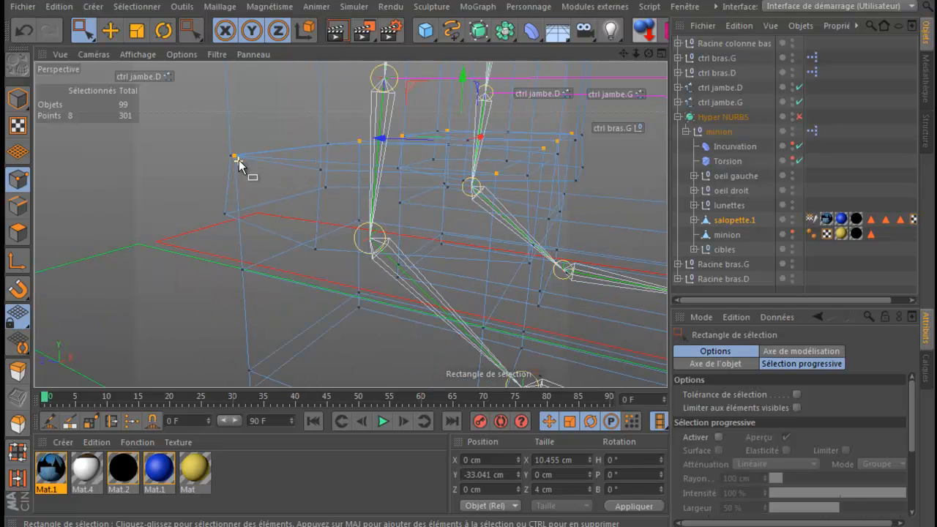
scroll(241, 161, "up", 3)
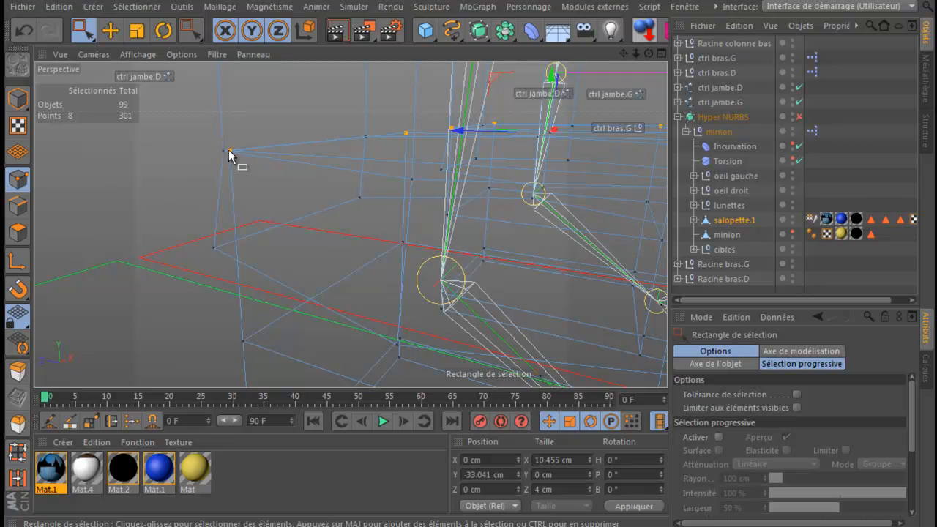
Step: Select the two nearly coincident points at the heel corner with selection limited to visible elements, try welding them with Soudure, and undo the weld
left_click(110, 33)
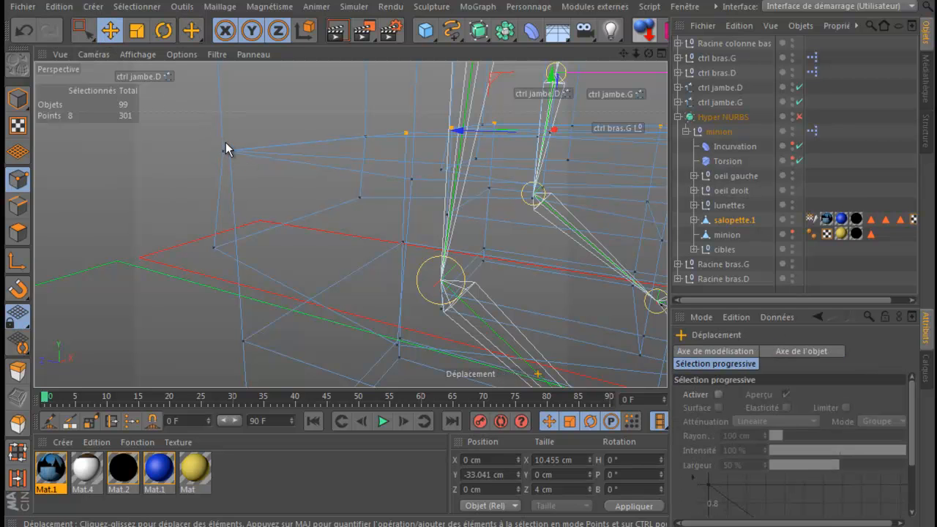
left_click(81, 31)
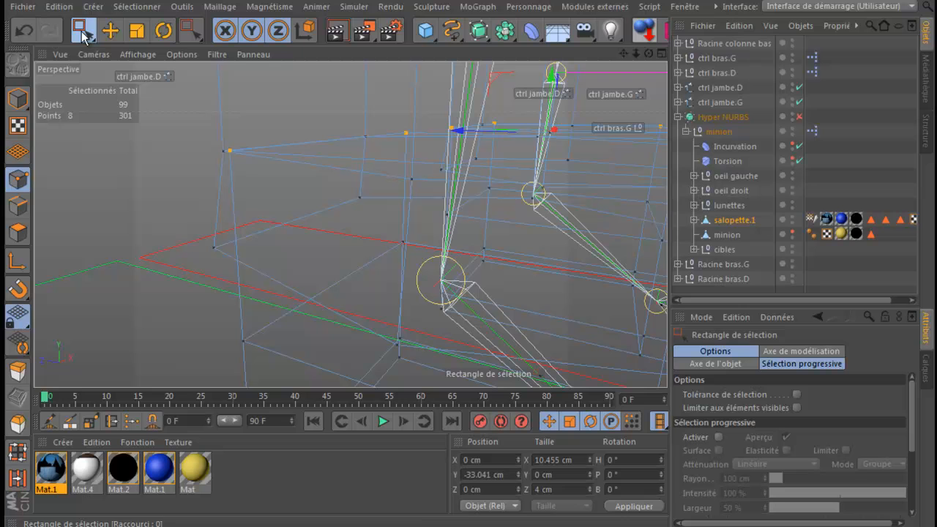
left_click(797, 408)
left_click_drag(254, 136, 187, 169)
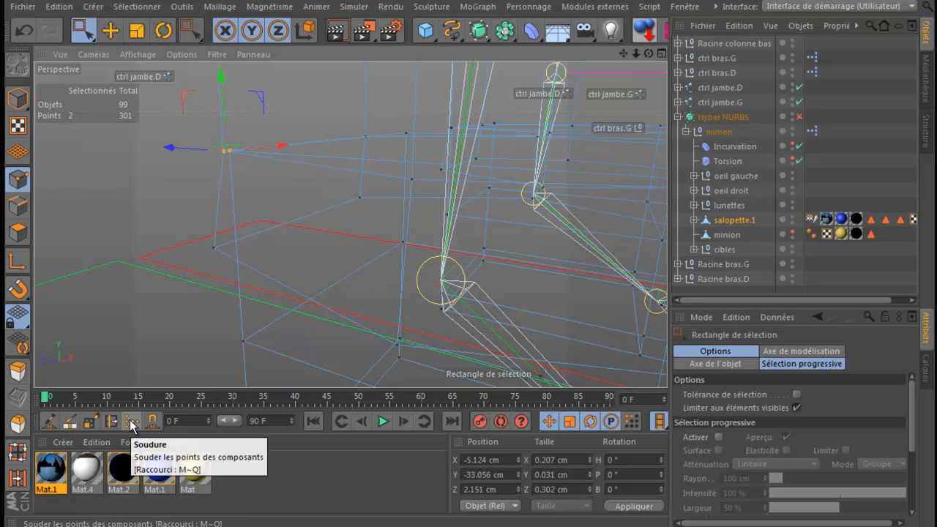
right_click(122, 184)
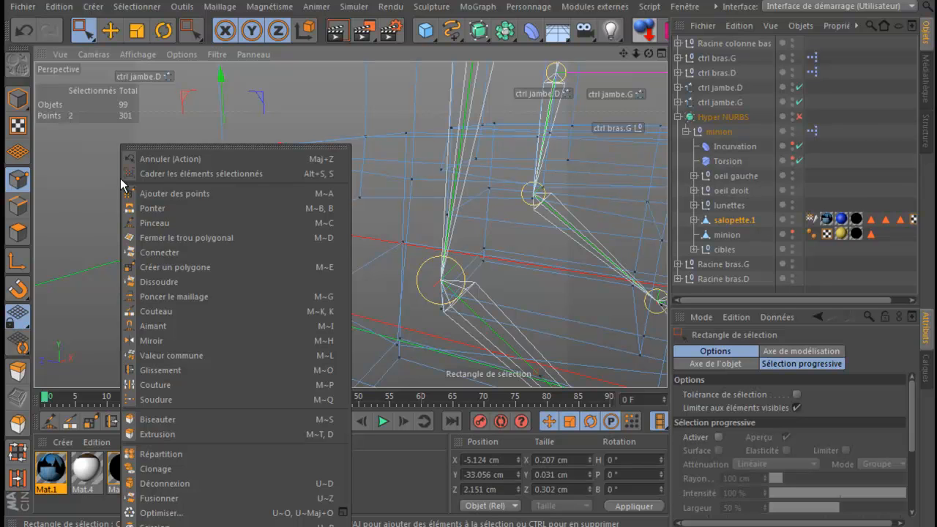
left_click(167, 399)
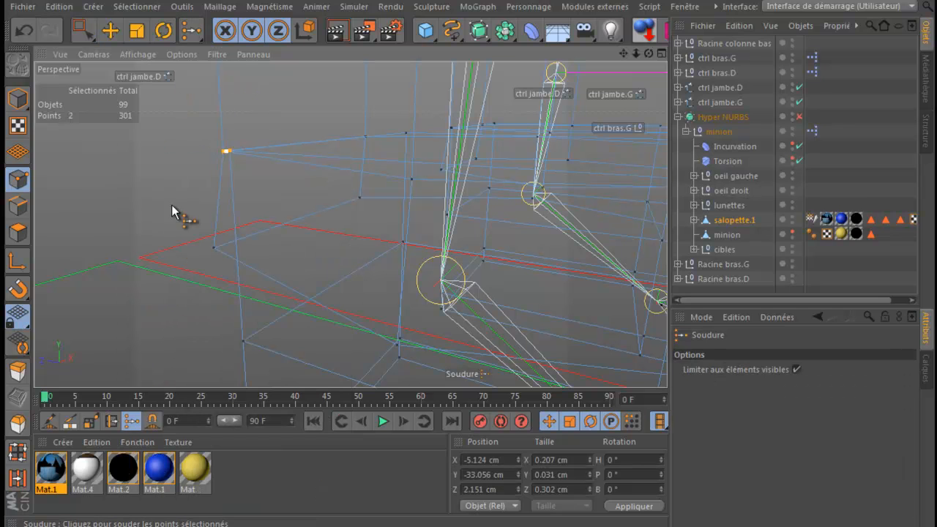
left_click(223, 152)
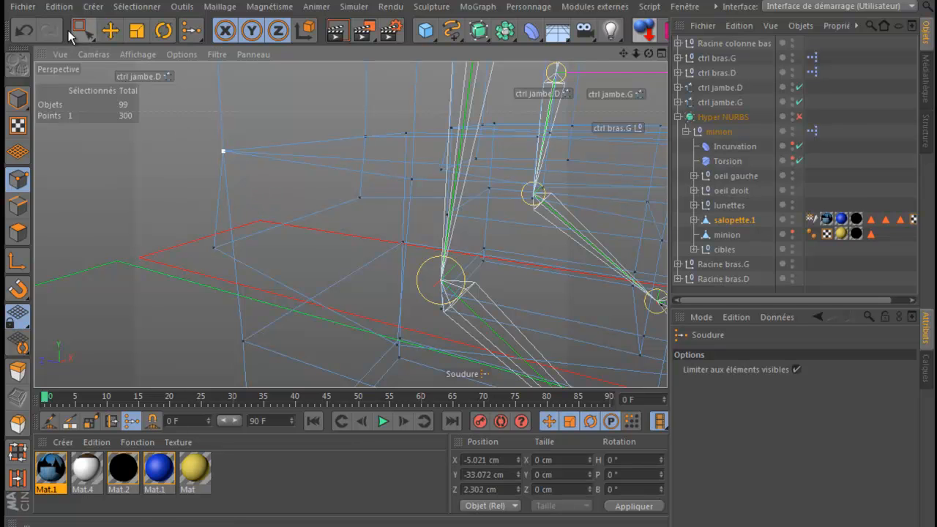
left_click(19, 27)
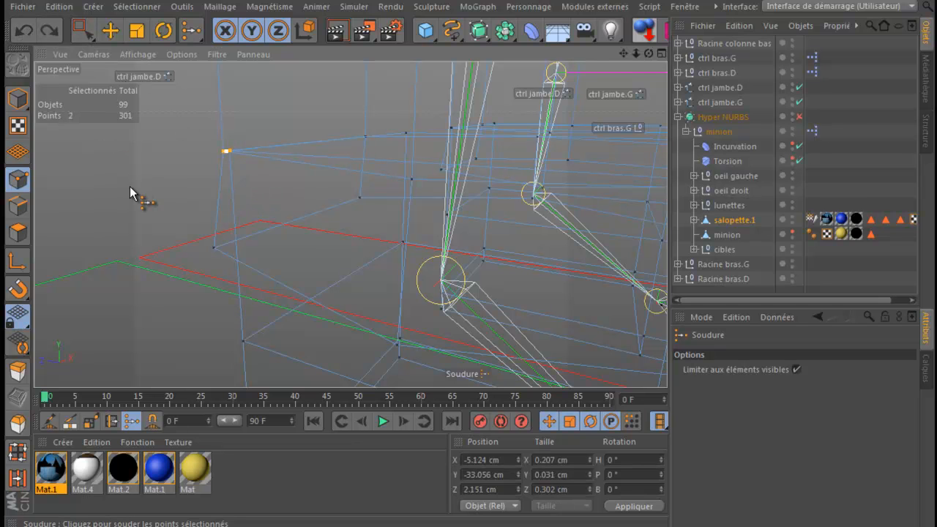
Step: Activate the Move tool and set the perspective display to Ombrage de Gouraud (lignes)
left_click(111, 31)
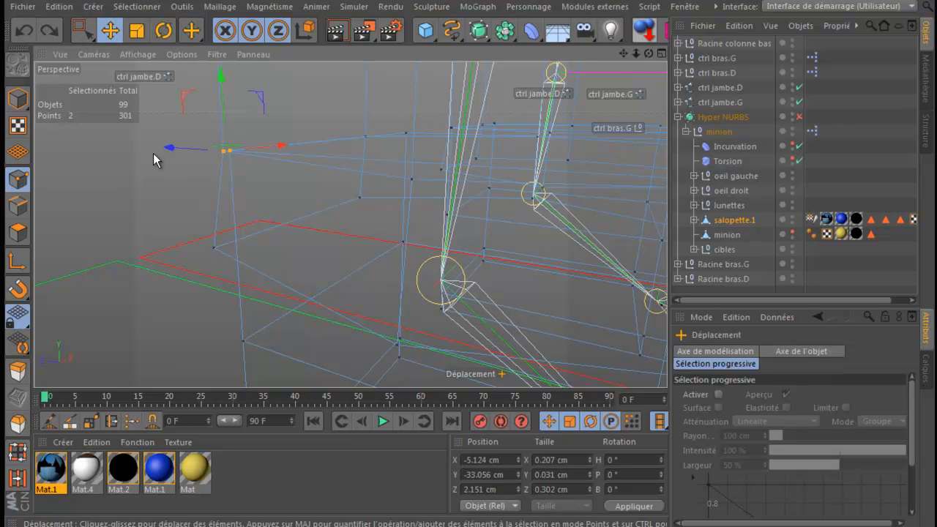
left_click(136, 55)
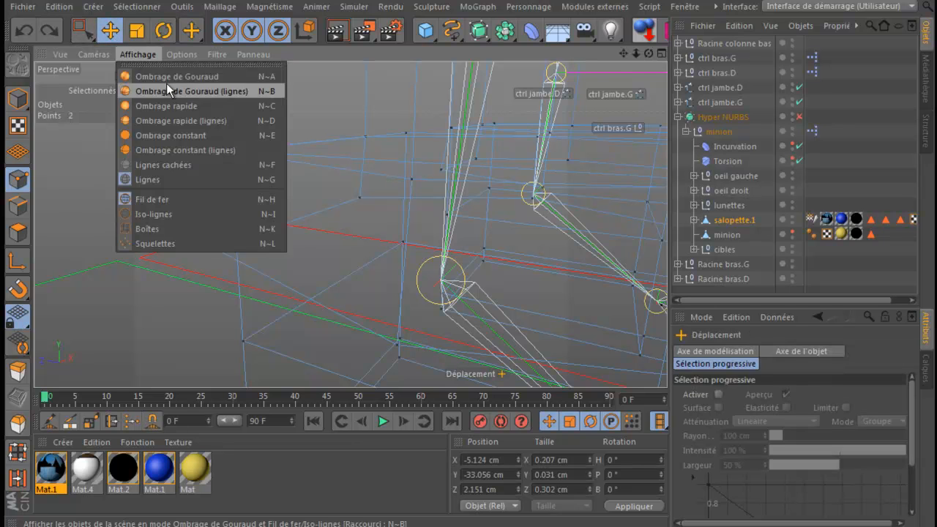
left_click(173, 90)
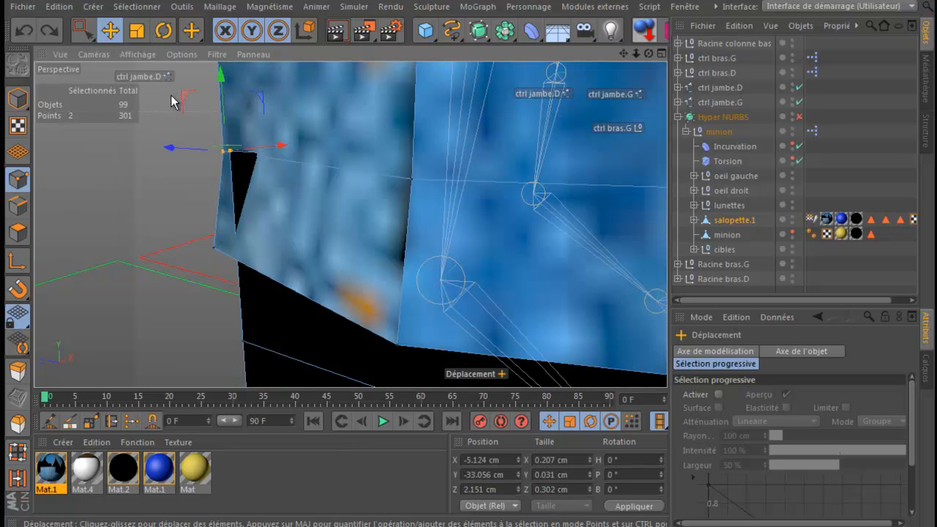
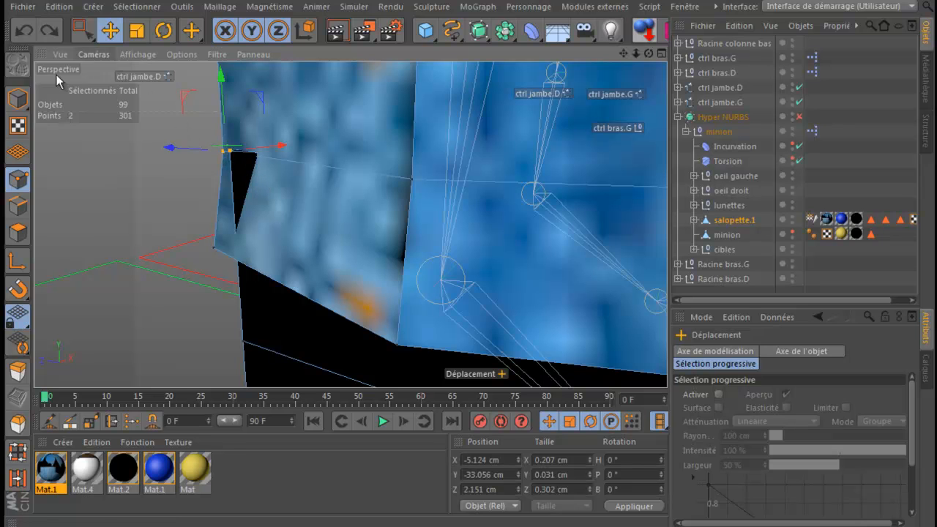
Step: Return to model mode and enable the Hyper NURBS smoothing to check how the trouser legs cover the shoes
left_click(17, 98)
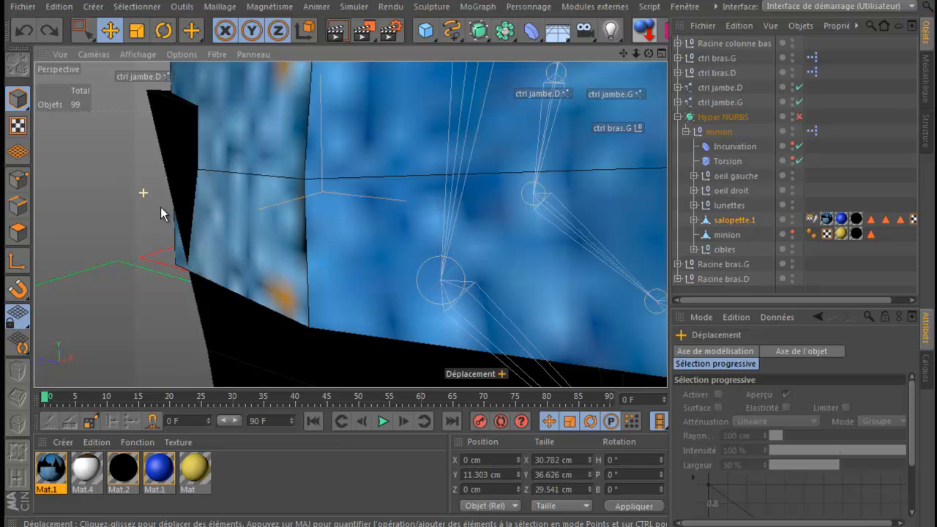
scroll(467, 165, "down", 10)
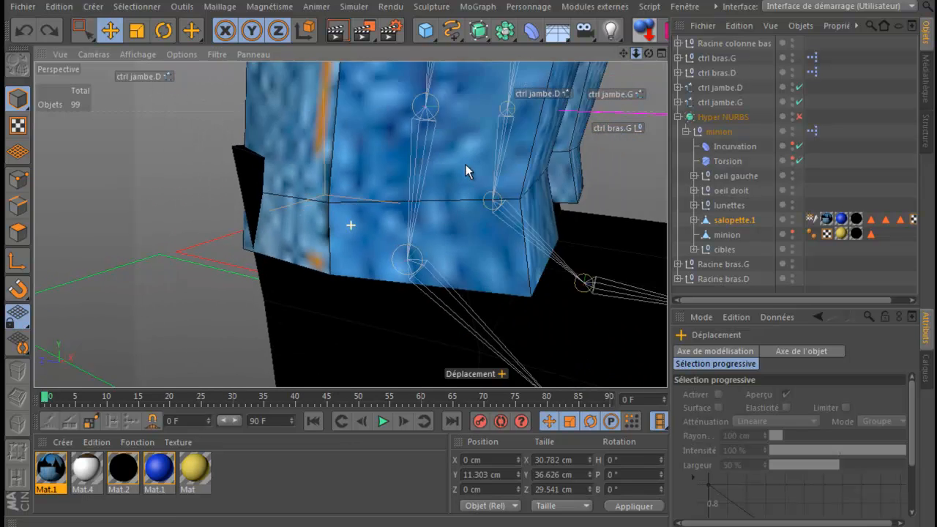
left_click(799, 117)
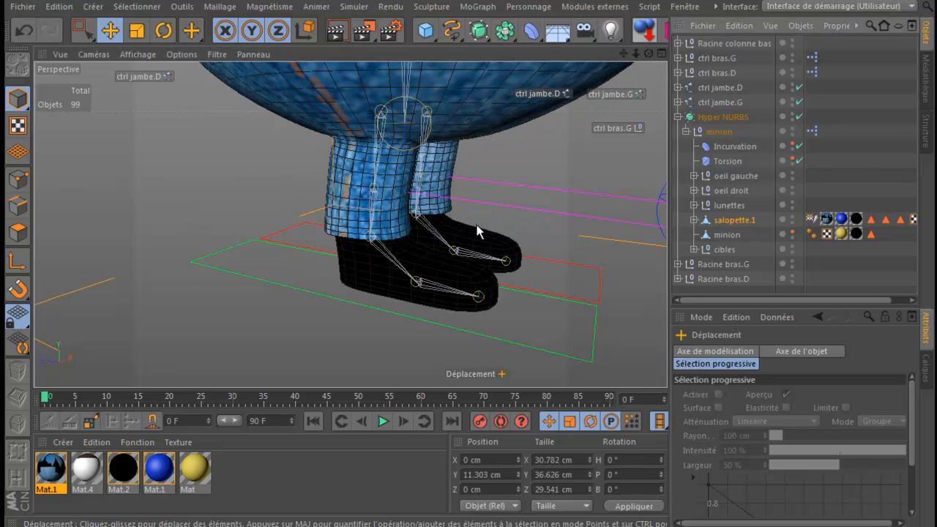
left_click_drag(622, 59, 460, 167)
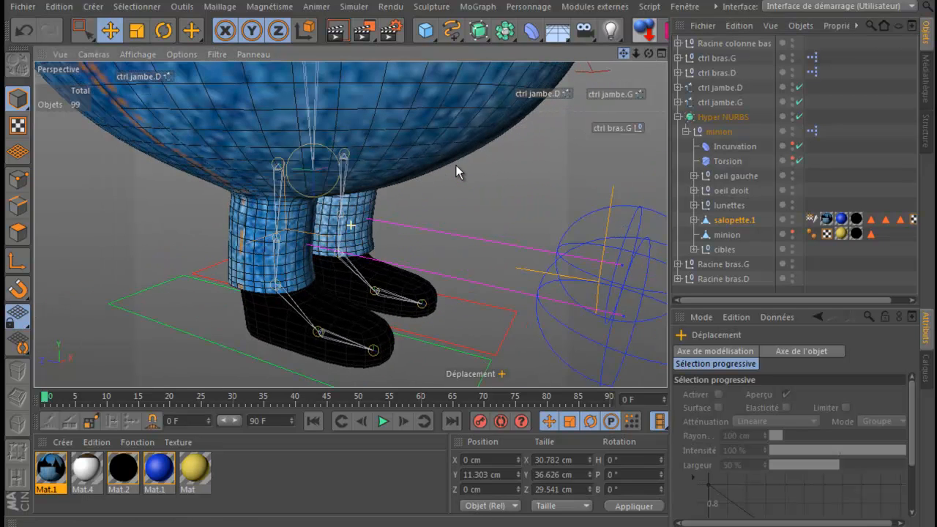
Step: Restore the viewport visibility of the minion body mesh inside the Hyper NURBS hierarchy
left_click_drag(647, 51, 610, 123)
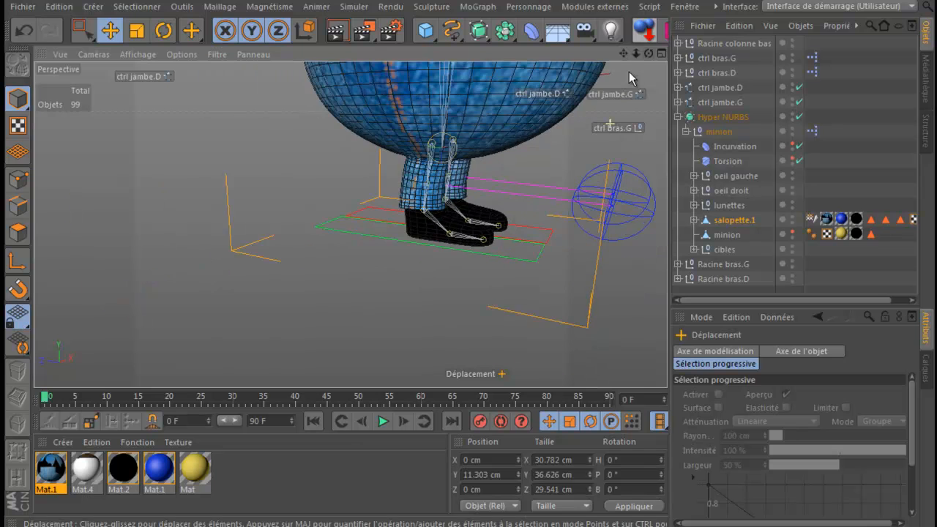
left_click_drag(625, 54, 586, 75)
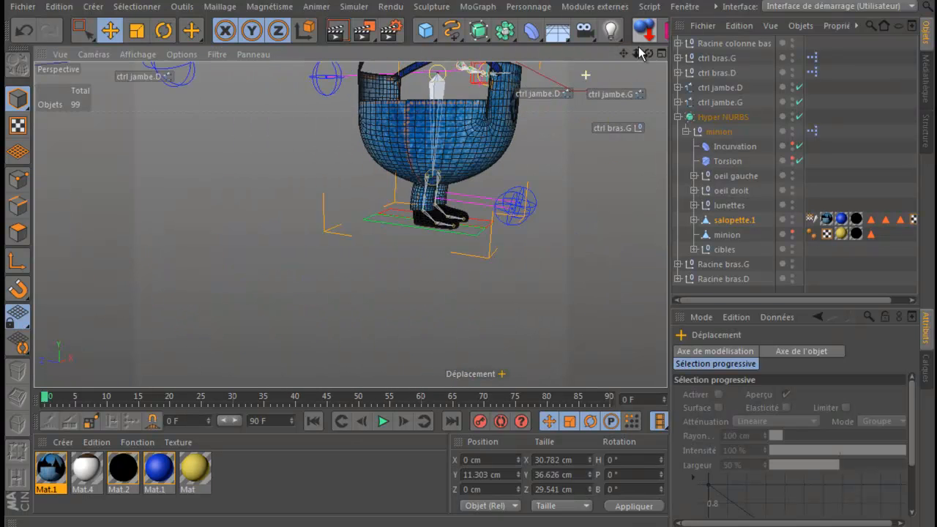
left_click_drag(624, 53, 461, 182)
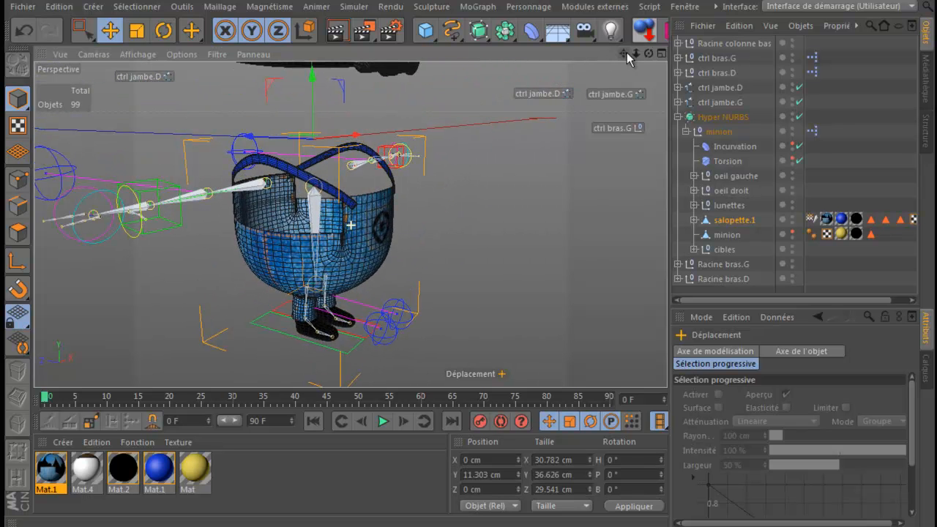
left_click(685, 132)
left_click(680, 117)
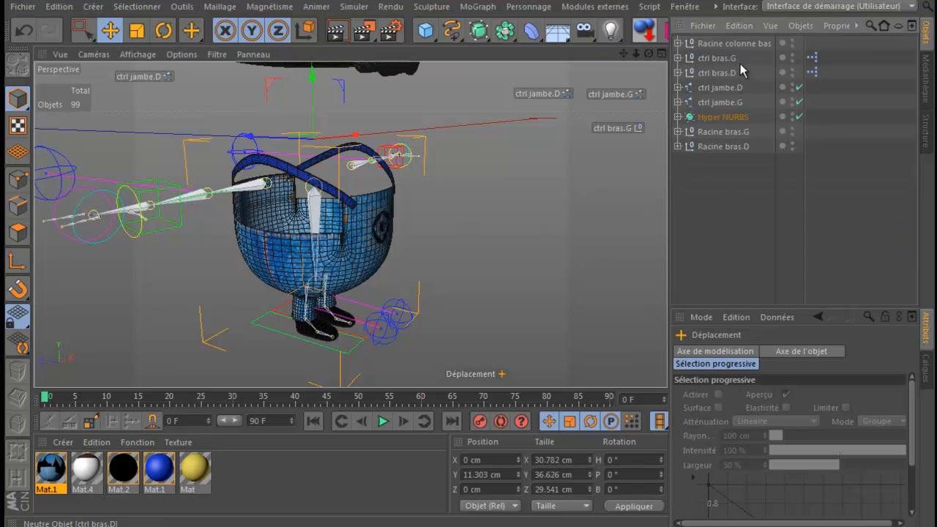
left_click(721, 43)
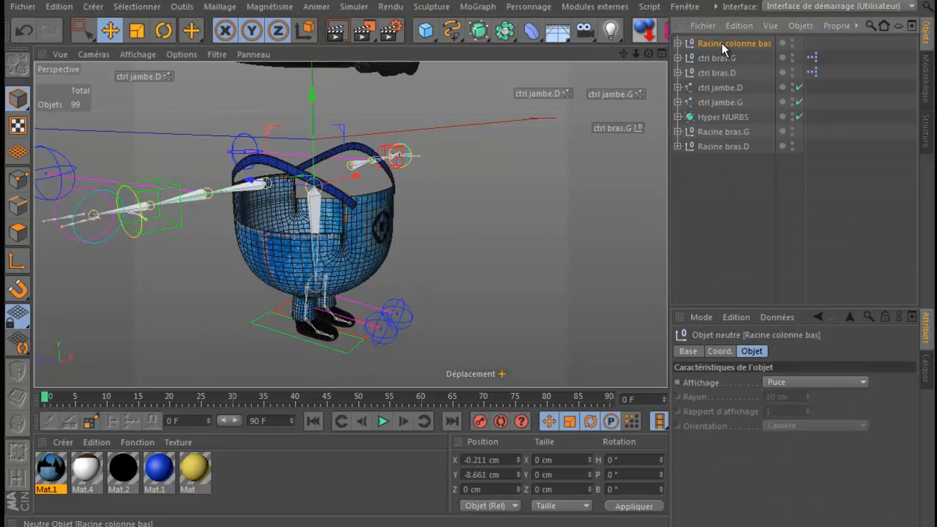
left_click(727, 205)
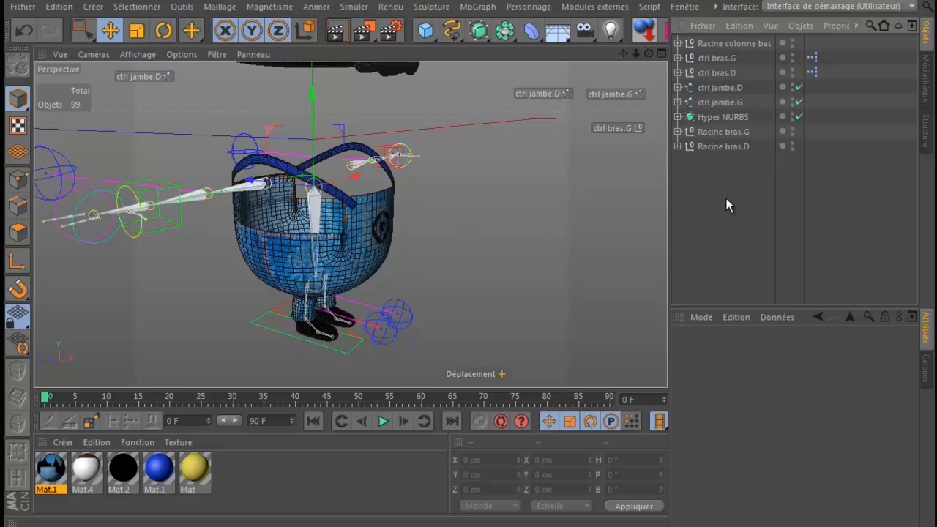
left_click(678, 118)
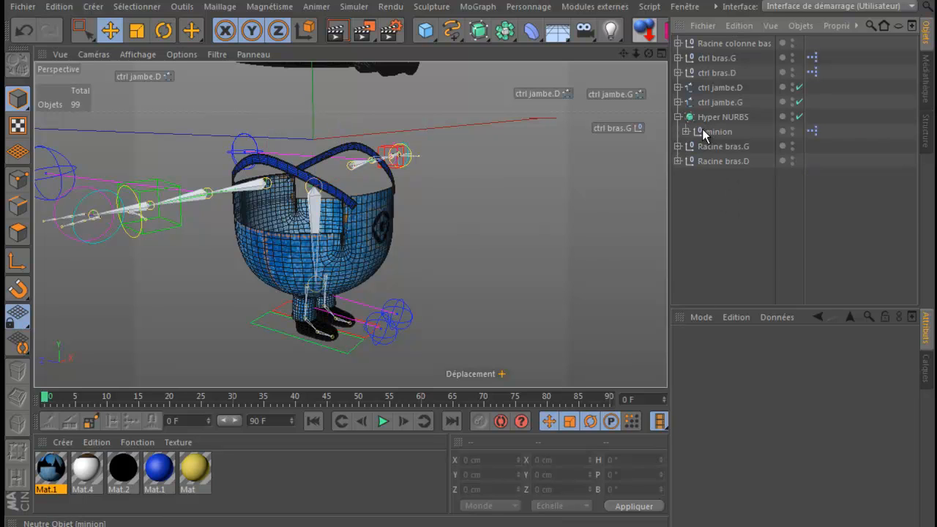
left_click(686, 131)
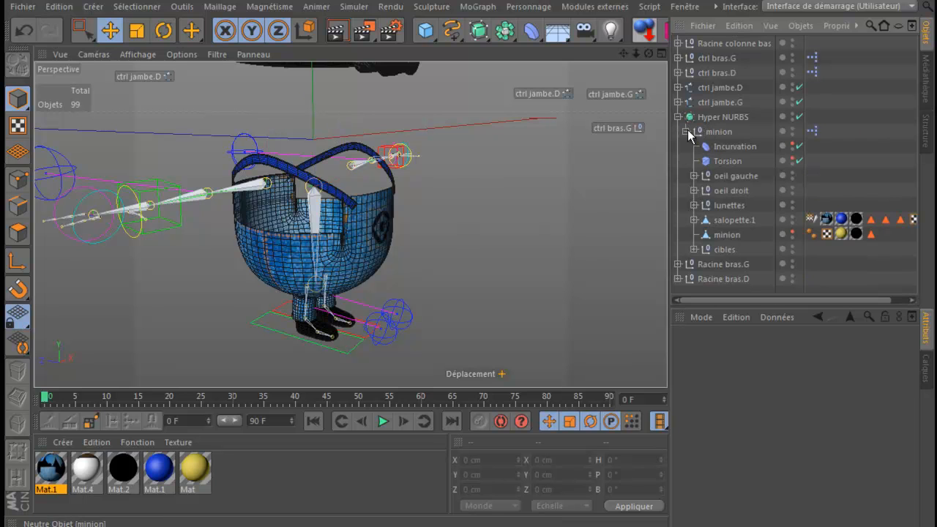
left_click(792, 234)
Step: In the front view, create a two-joint chain with Outil Articulations from the top of the head to the top of the lower spine
middle_click(582, 230)
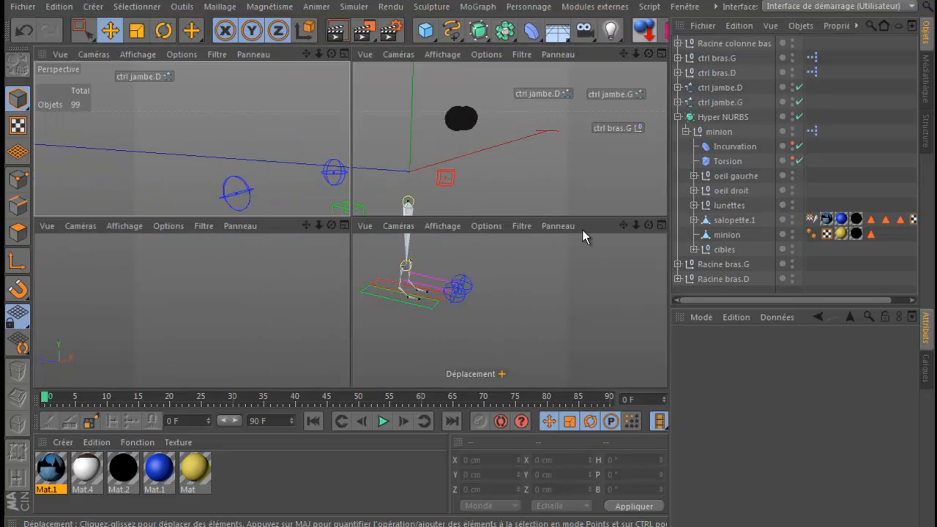
middle_click(459, 257)
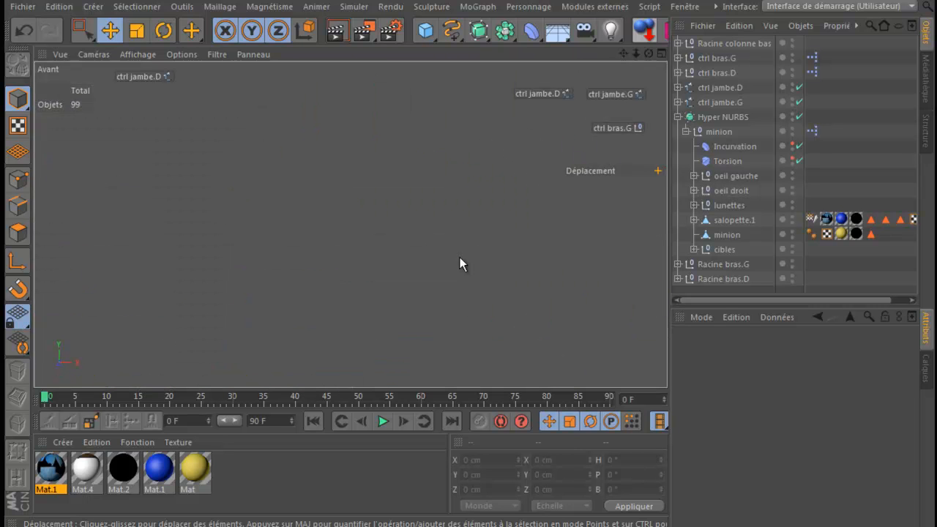
left_click_drag(622, 55, 468, 166)
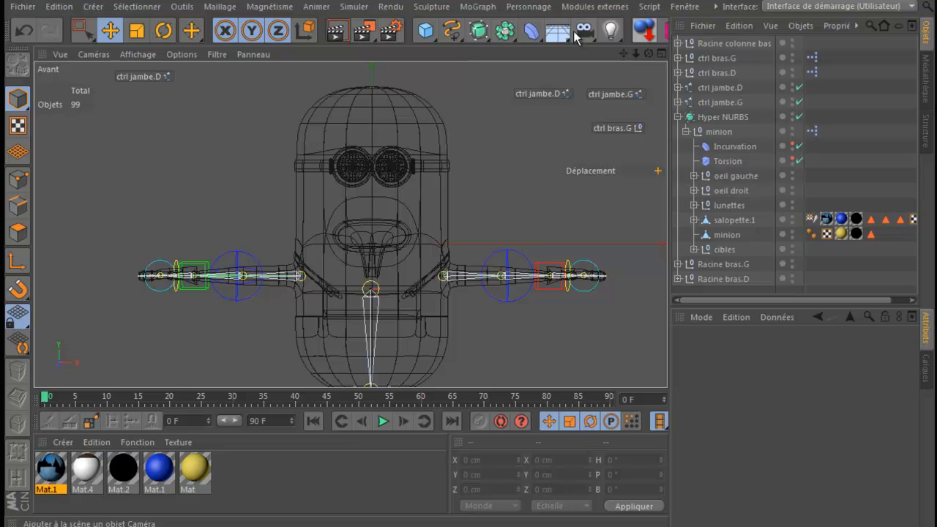
left_click(192, 31)
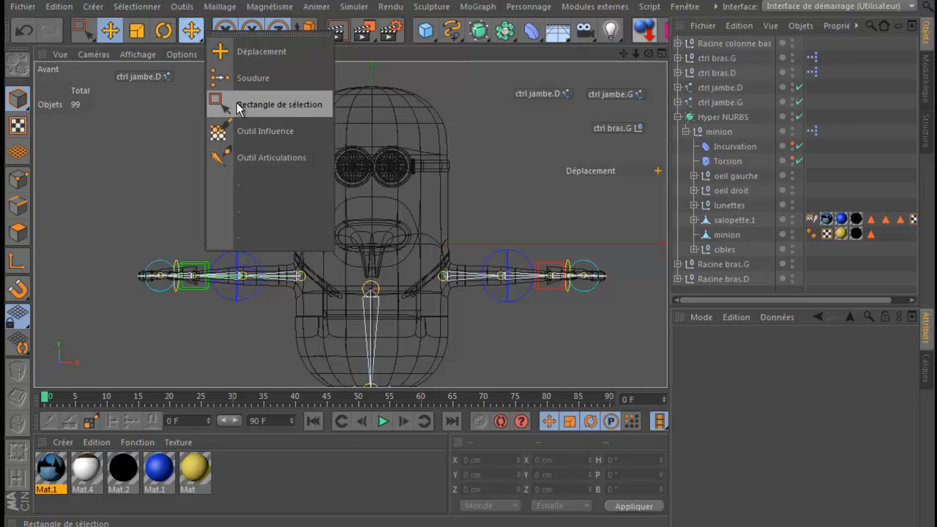
left_click(258, 157)
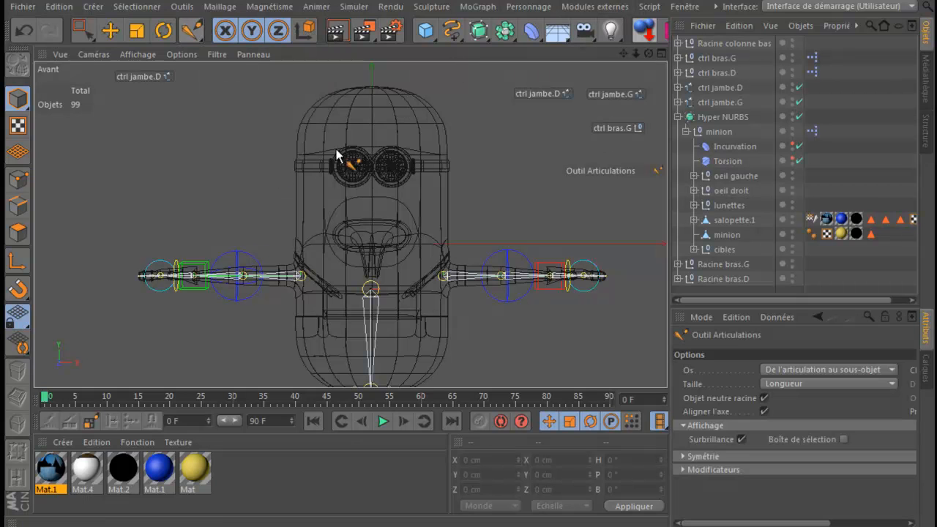
left_click(373, 95, "ctrl")
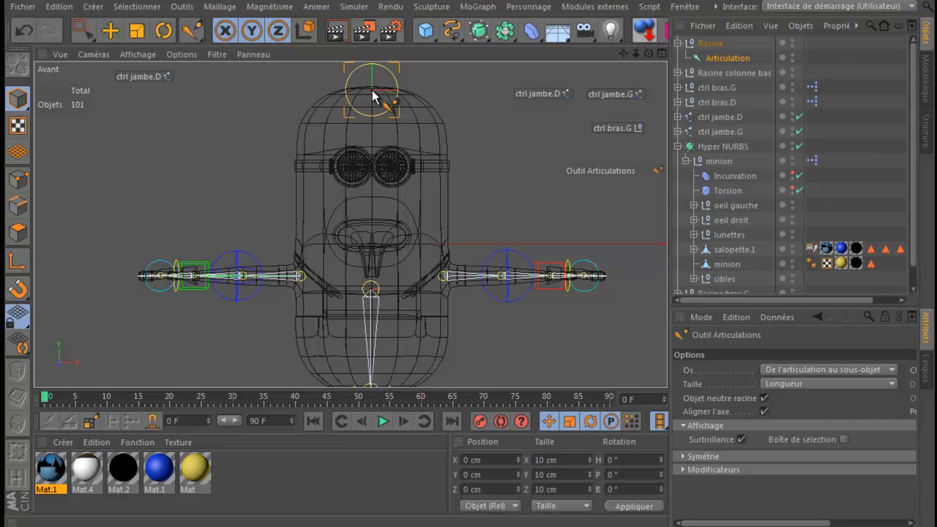
left_click(370, 289, "ctrl")
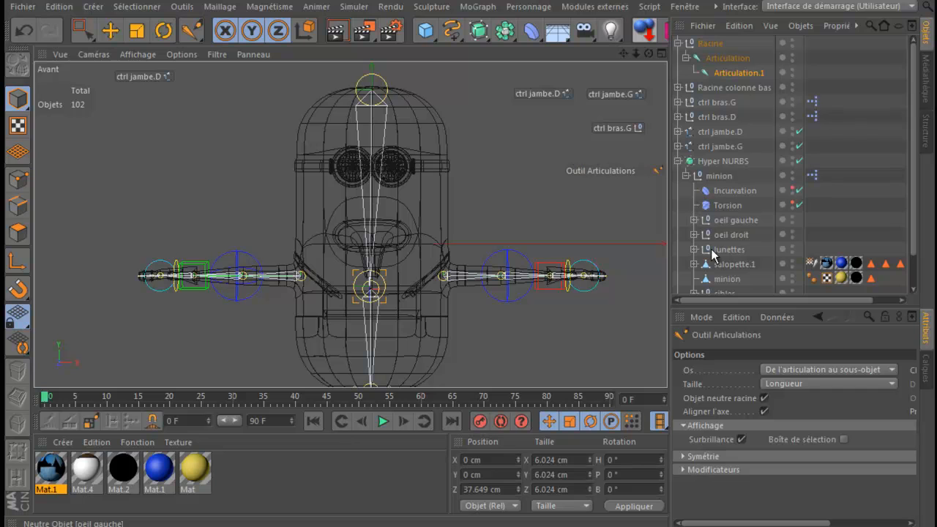
Step: Parent Racine bras.G and Racine bras.D under the head's Articulation joint
left_click(679, 162)
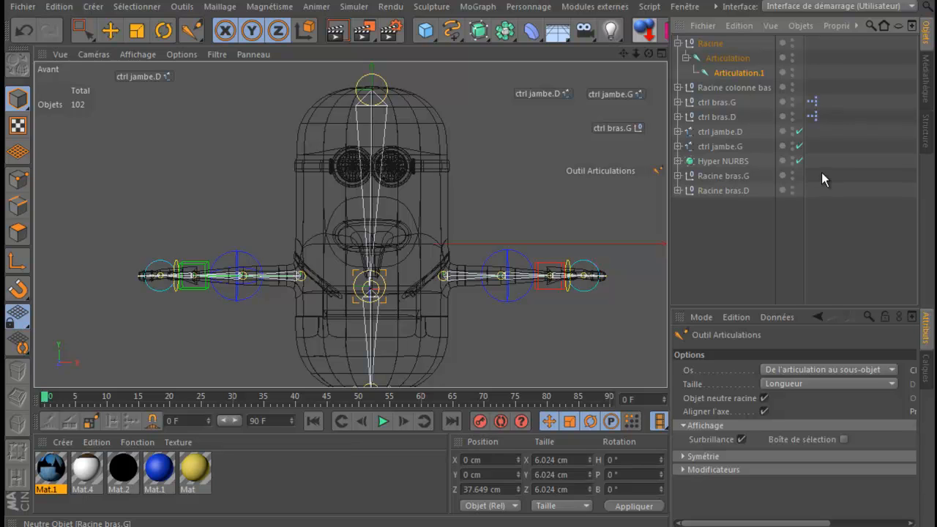
left_click_drag(821, 172, 730, 206)
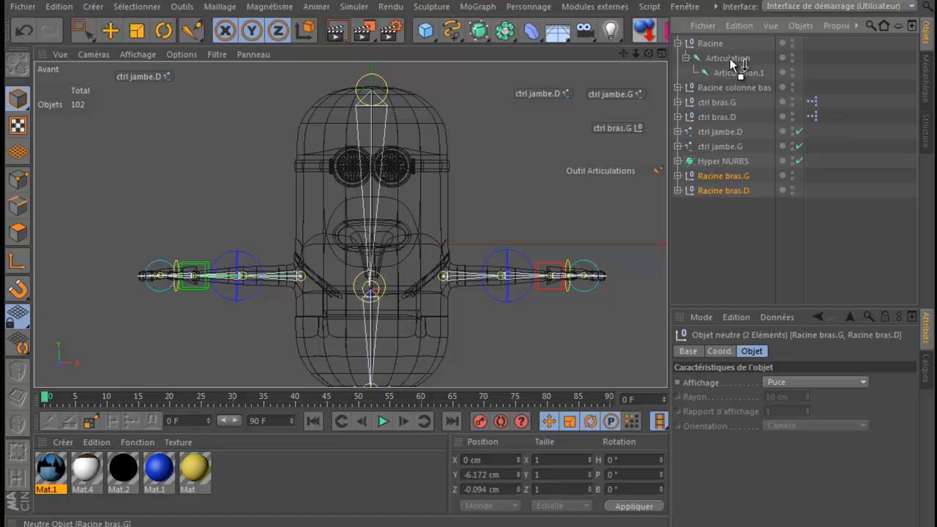
left_click_drag(730, 57, 730, 57)
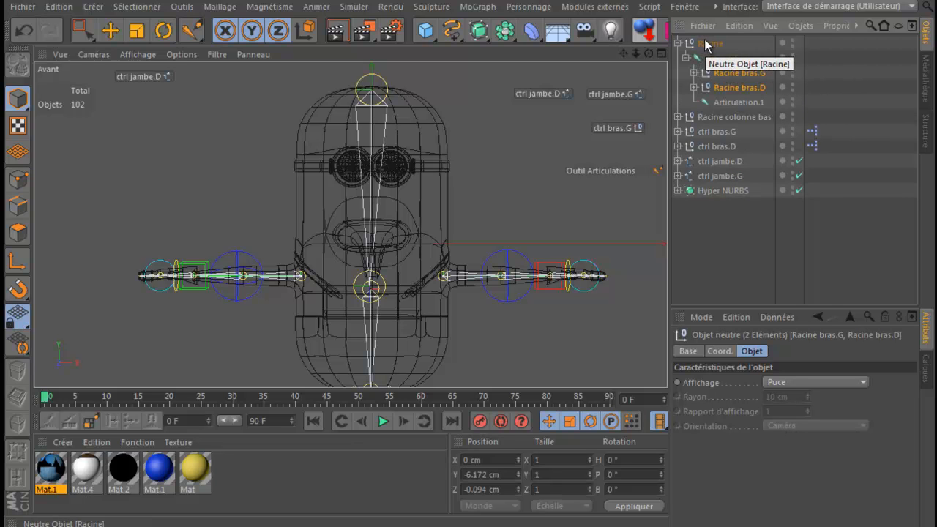
Step: Bind the minion body mesh to Racine and all its sub-objects, including both arm chains
right_click(707, 45)
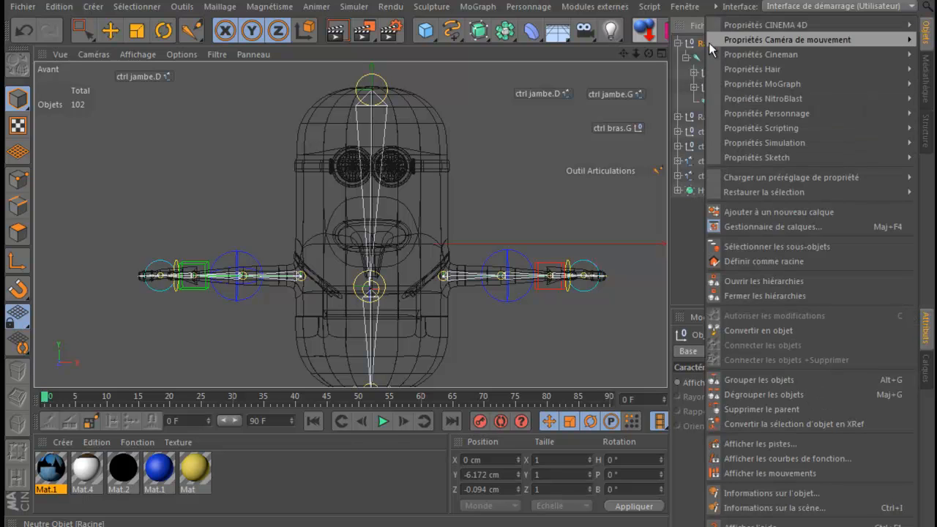
left_click(776, 246)
left_click(693, 86)
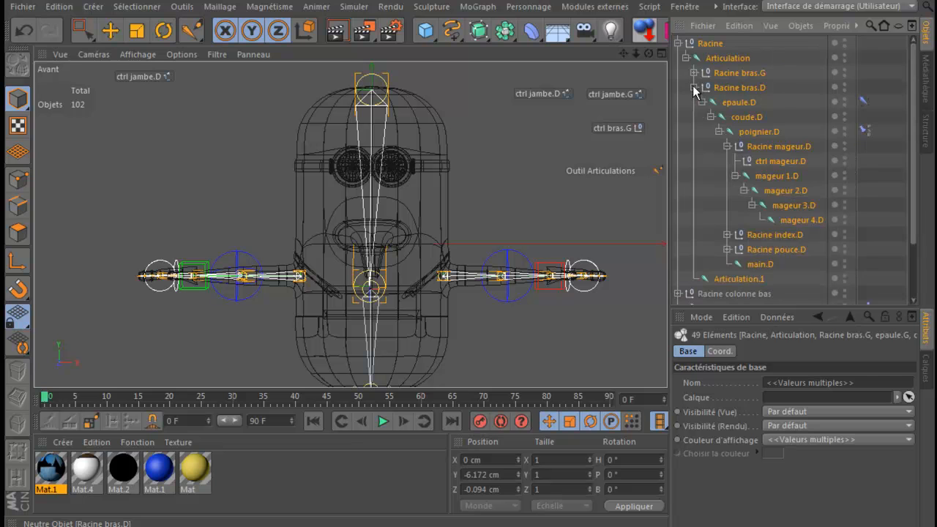
left_click(693, 87)
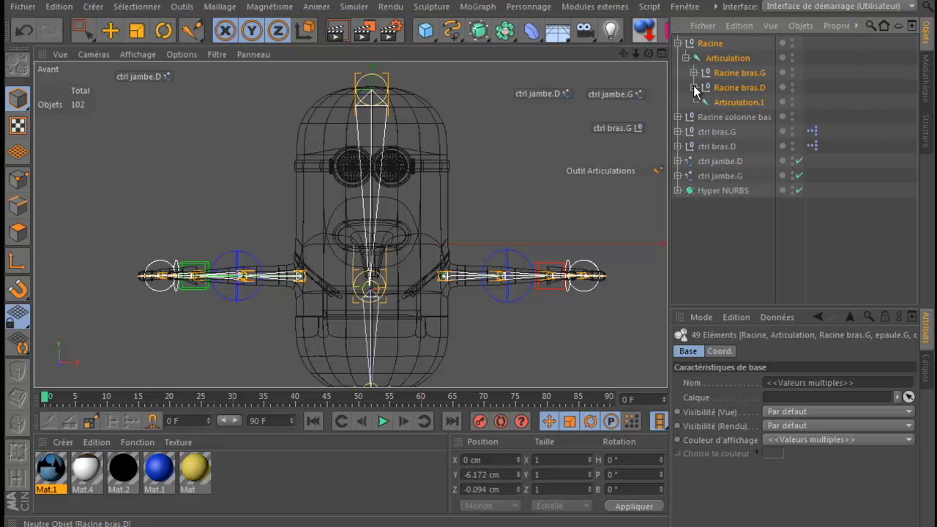
left_click(685, 58)
left_click(679, 44)
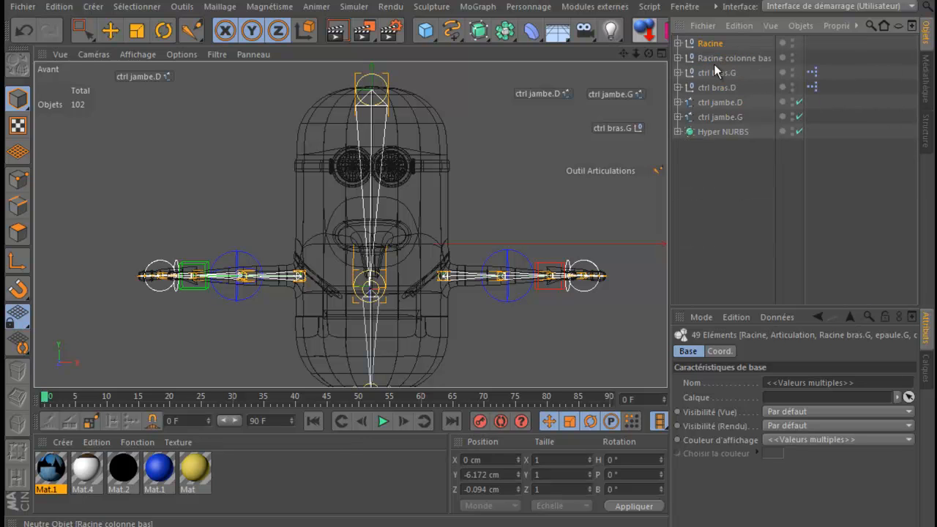
left_click(678, 131)
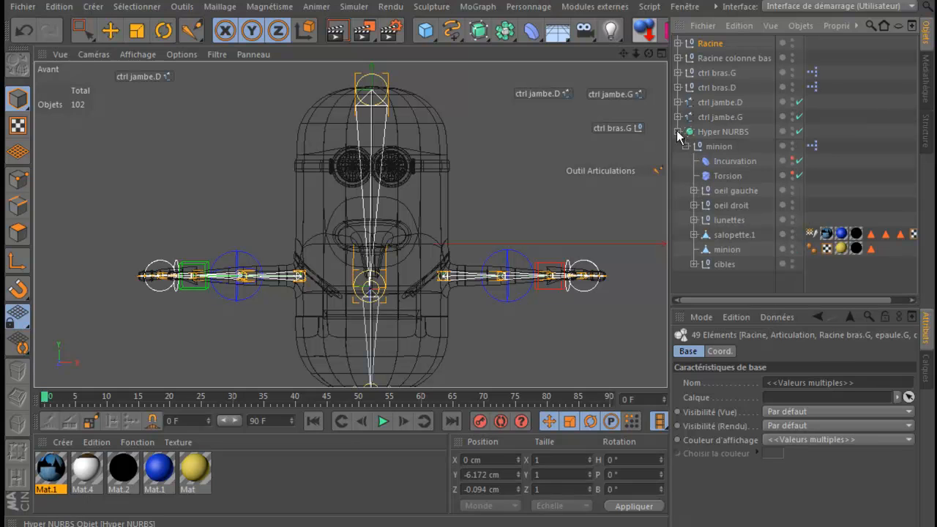
left_click(728, 249, "ctrl")
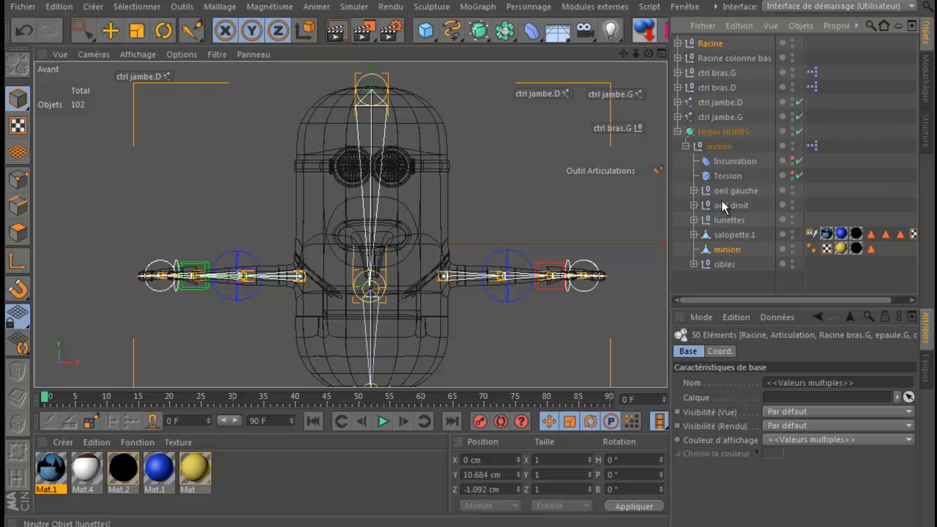
left_click(529, 7)
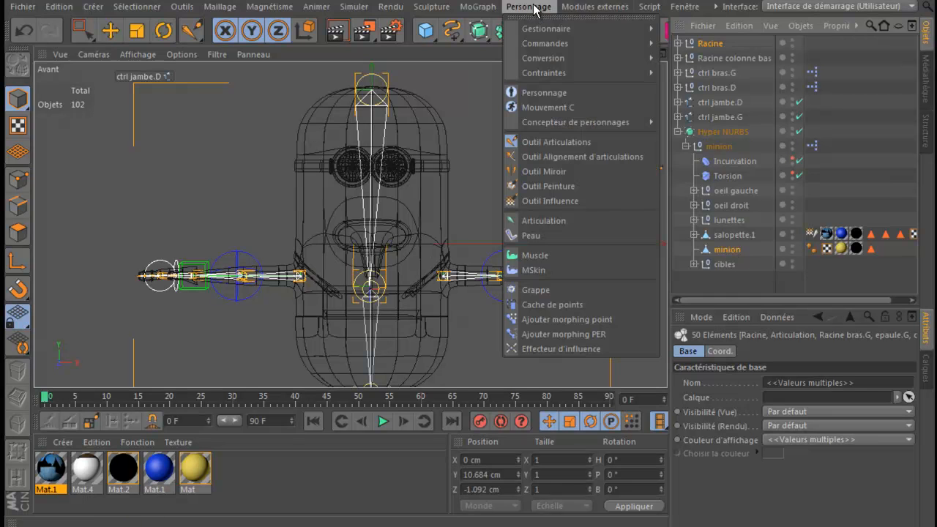
mouse_move(547, 43)
left_click(691, 62)
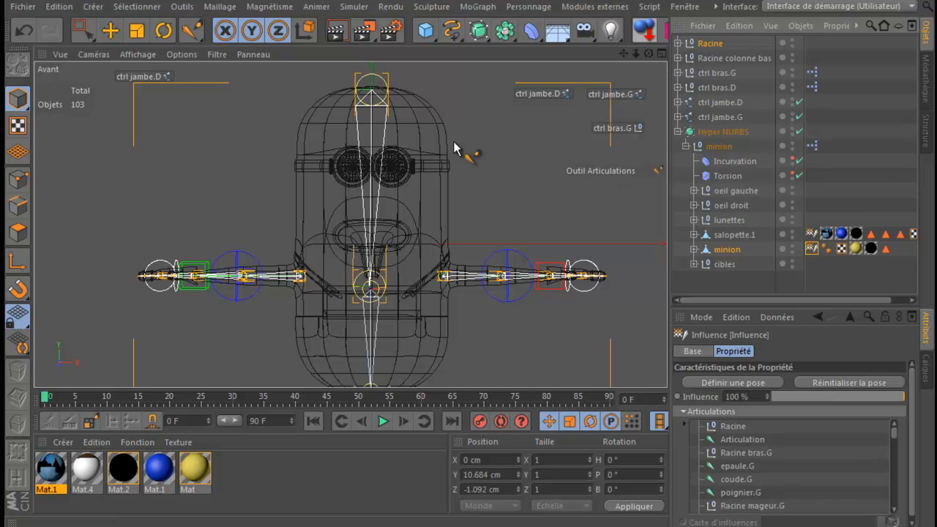
Step: Activate the Move tool and return to the full perspective view, facing the minion's ctrl bras.G side
left_click(110, 31)
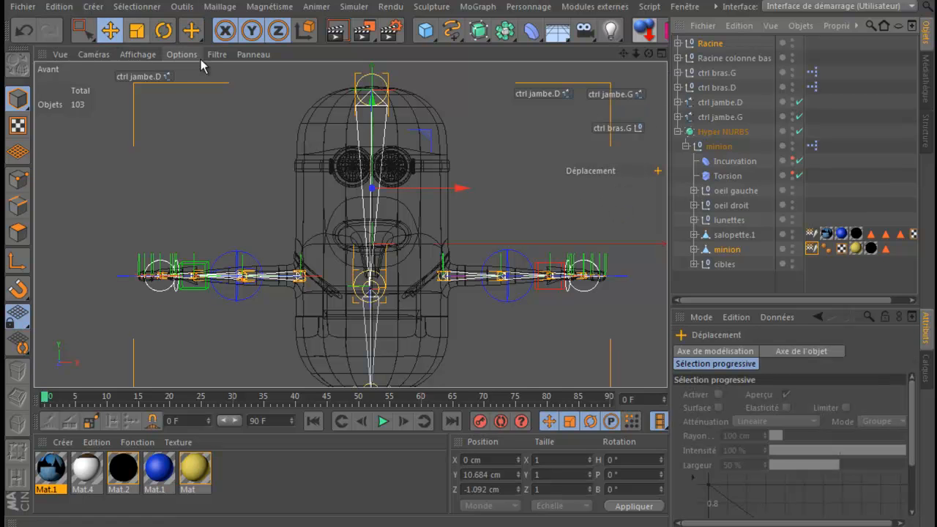
middle_click(278, 177)
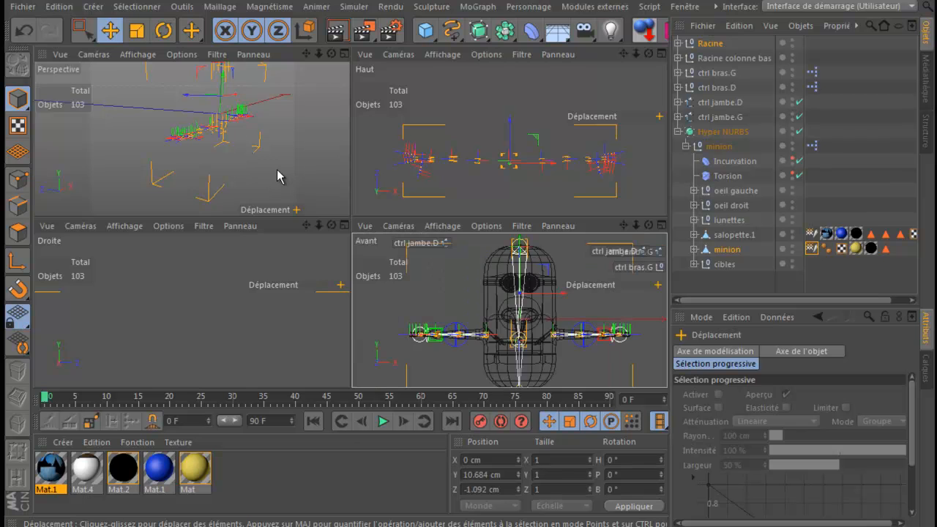
middle_click(276, 168)
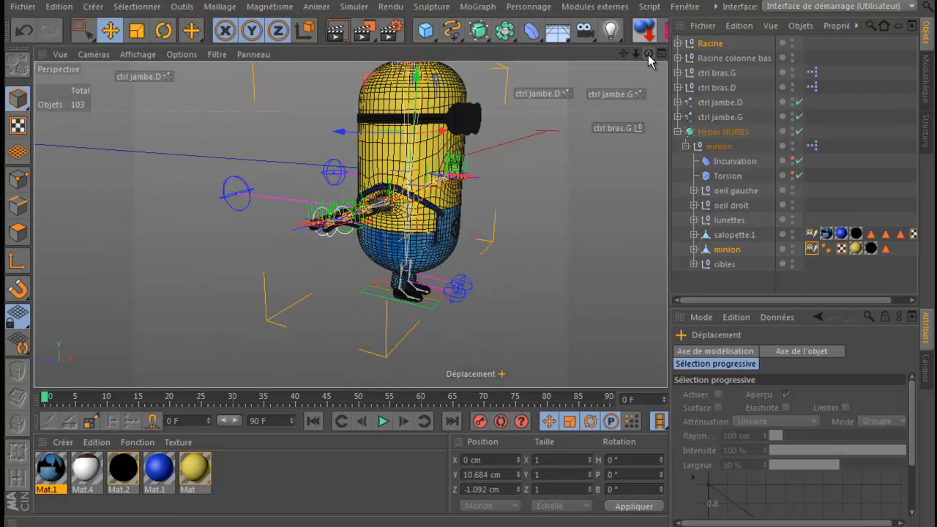
left_click_drag(448, 163, 556, 139)
left_click_drag(450, 160, 483, 159, "alt")
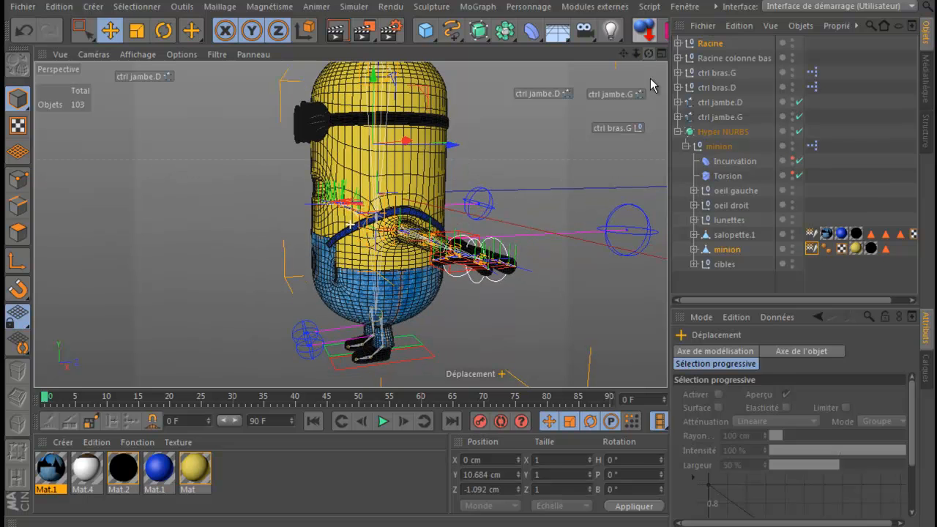
Step: Test the arm deformation by moving the ctrl bras.G controller about 1.1 cm, and undo the move
left_click(619, 129)
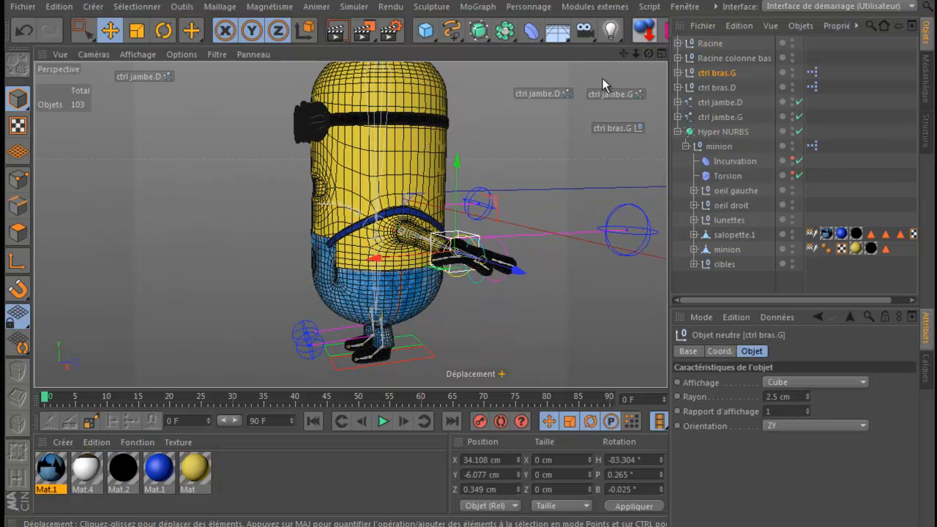
mouse_move(645, 57)
left_mouse_down()
mouse_move(479, 173)
mouse_move(460, 167)
mouse_move(649, 60)
left_mouse_up()
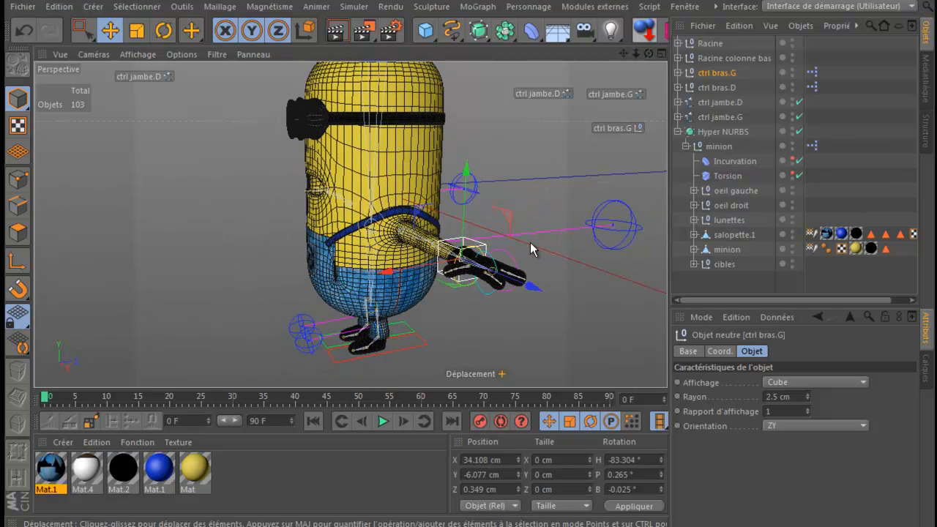
scroll(528, 247, "up", 3)
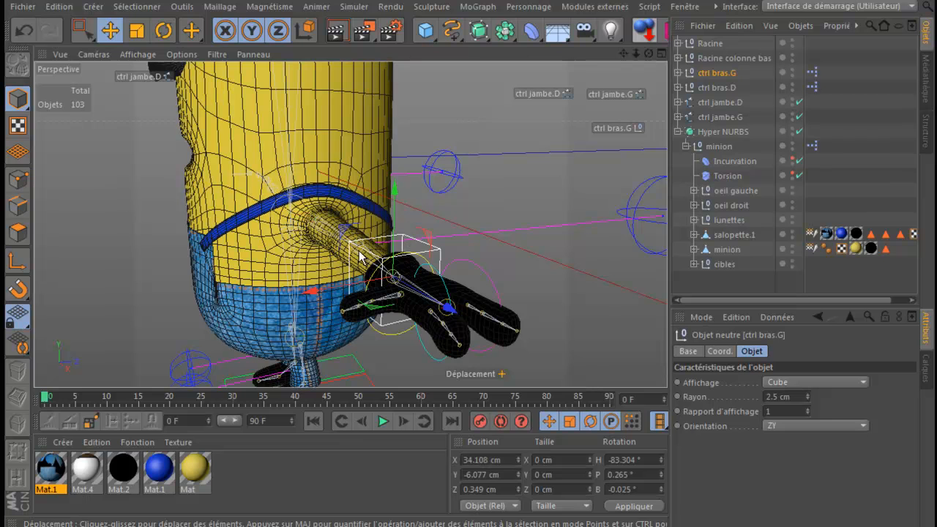
mouse_move(374, 312)
left_mouse_down()
mouse_move(370, 299)
mouse_move(366, 327)
mouse_move(371, 316)
left_mouse_up()
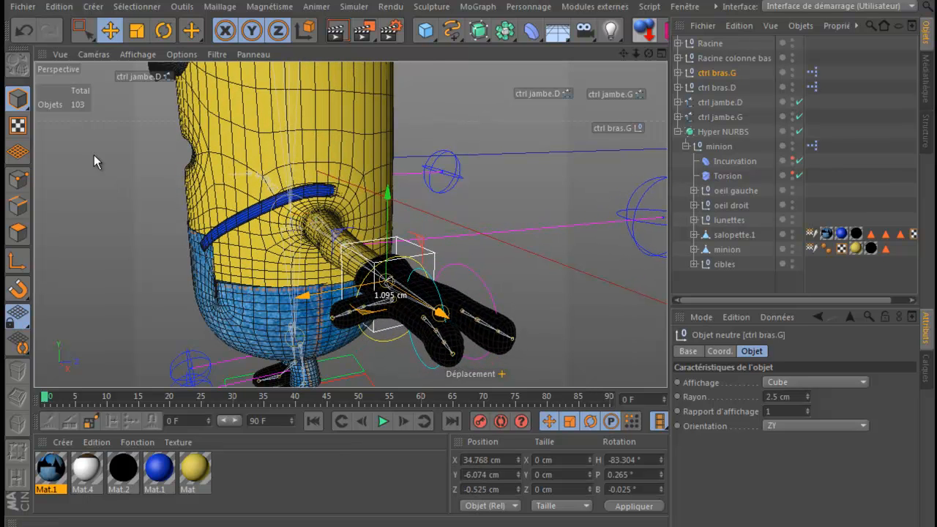
left_click(24, 32)
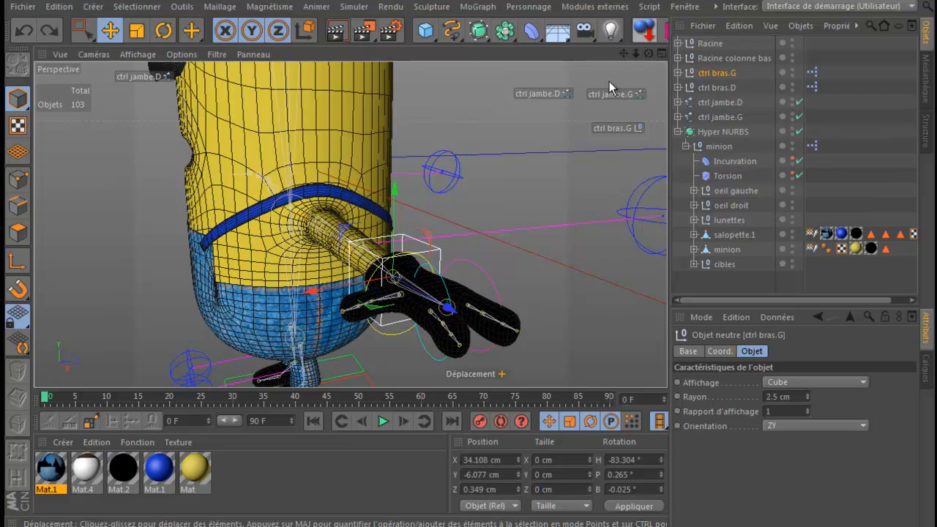
Step: Rename the topmost Racine object to Racine colonne haute and switch off the Hyper NURBS smoothing
double_click(721, 44)
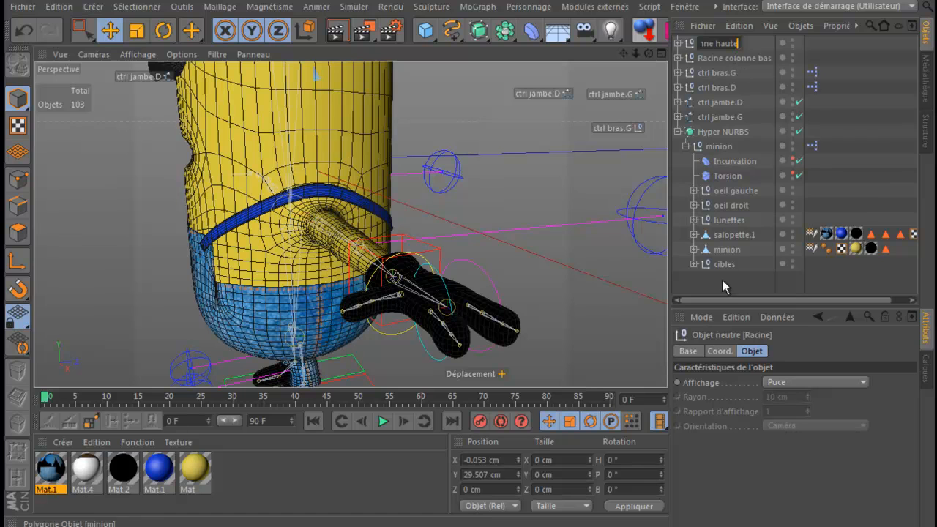
key("Return")
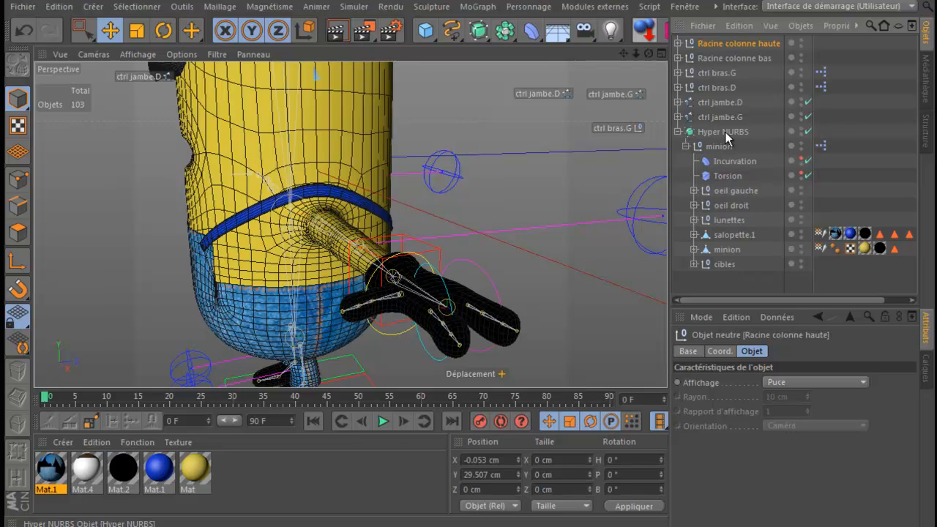
left_click(808, 132)
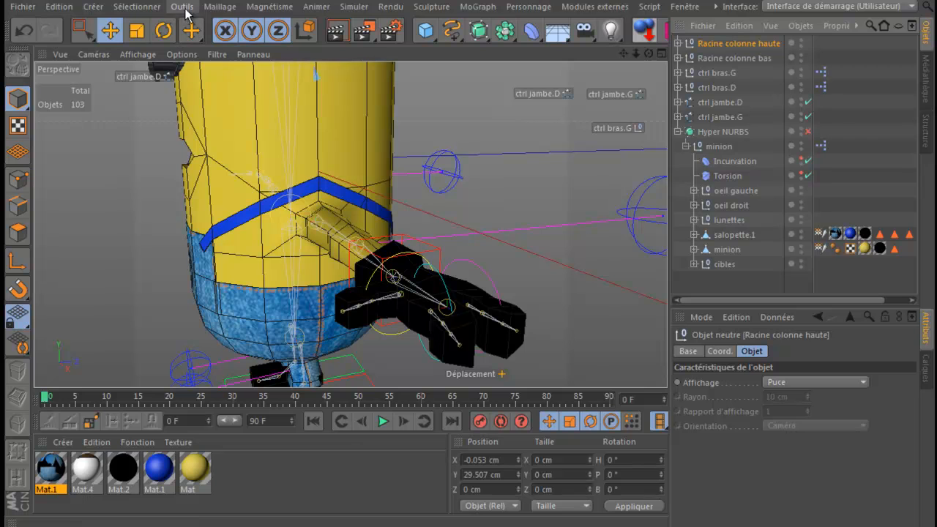
Step: Activate the Outil Influence weight brush in point mode and hide the salopette.1 mesh in the view
left_click(191, 31)
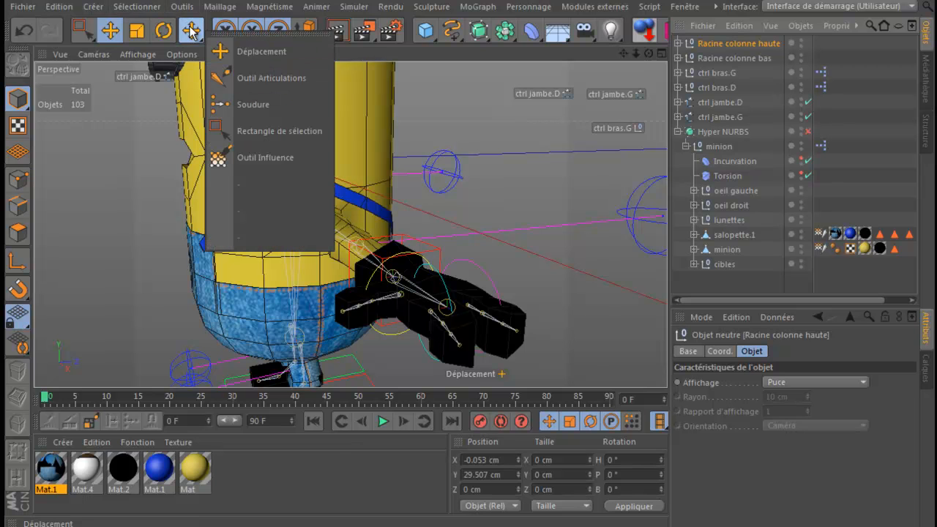
left_click(265, 160)
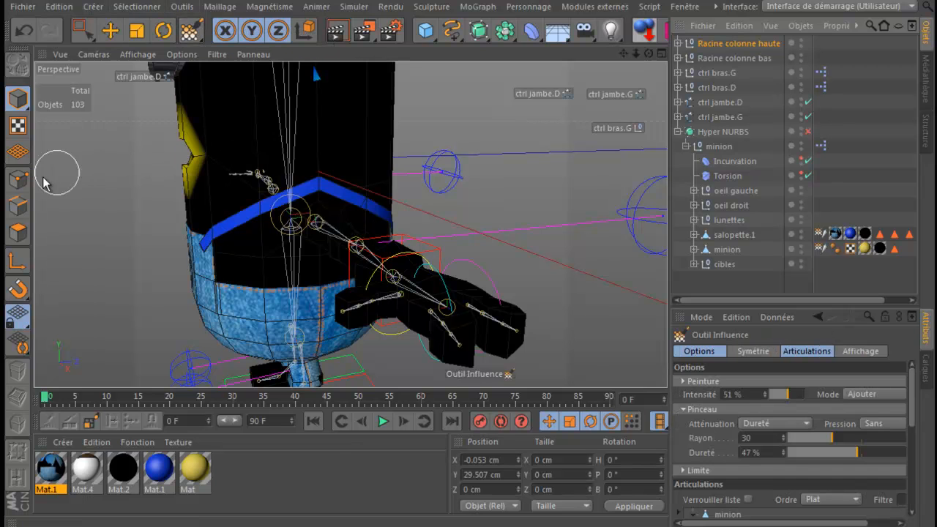
left_click(16, 181)
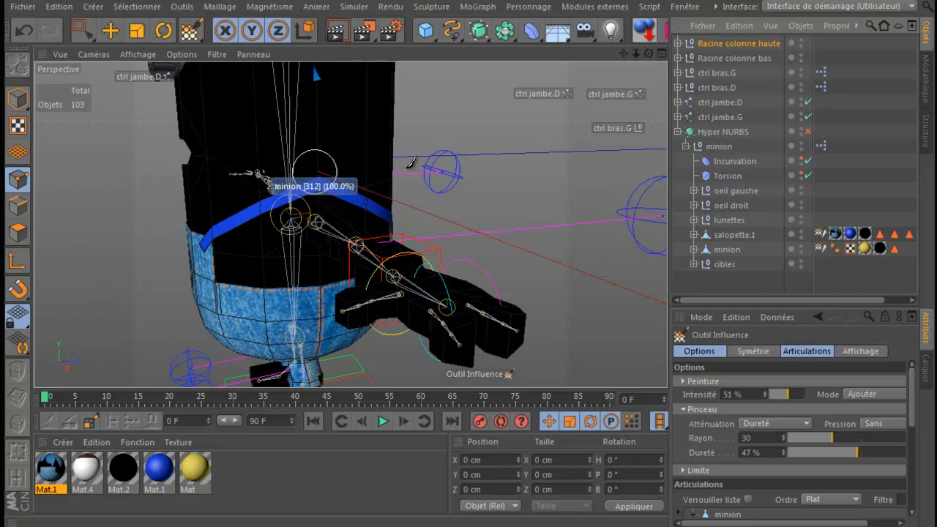
left_click(801, 232)
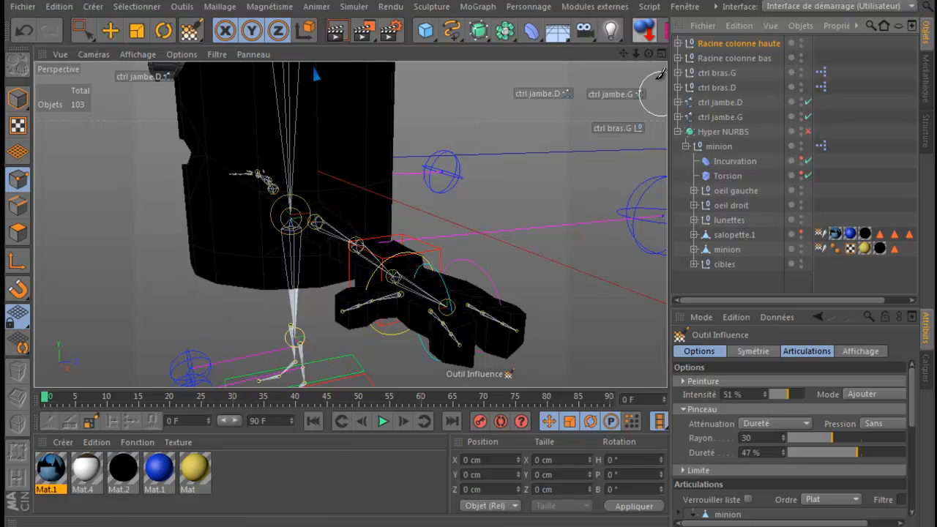
Step: Paint Racine colonne haute influence over the side of the minion's torso around the bras.G shoulder, leaving the arm unpainted
left_click_drag(648, 56, 471, 163)
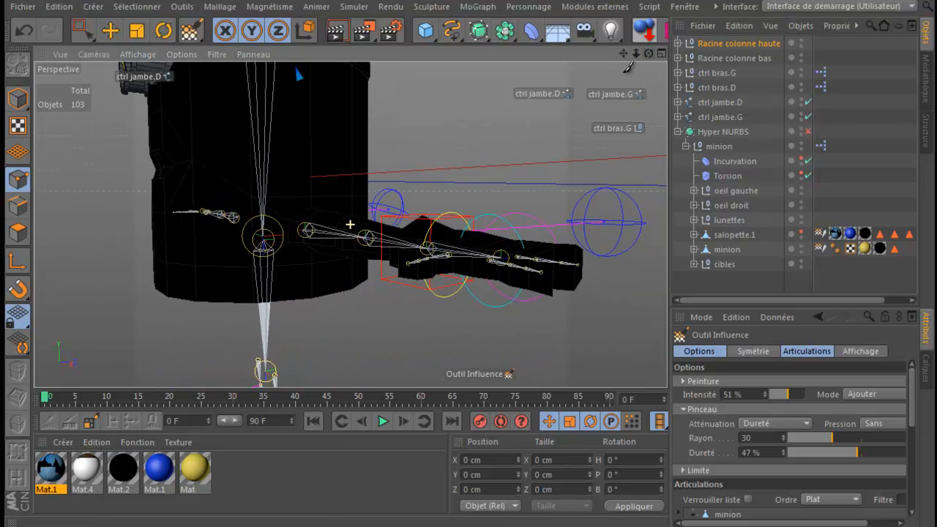
mouse_move(263, 176)
left_mouse_down()
mouse_move(248, 202)
mouse_move(246, 290)
left_mouse_up()
mouse_move(247, 258)
left_mouse_down()
mouse_move(248, 151)
mouse_move(212, 289)
mouse_move(199, 144)
mouse_move(205, 205)
mouse_move(170, 187)
mouse_move(171, 133)
mouse_move(246, 242)
mouse_move(236, 130)
mouse_move(245, 344)
mouse_move(254, 158)
left_mouse_up()
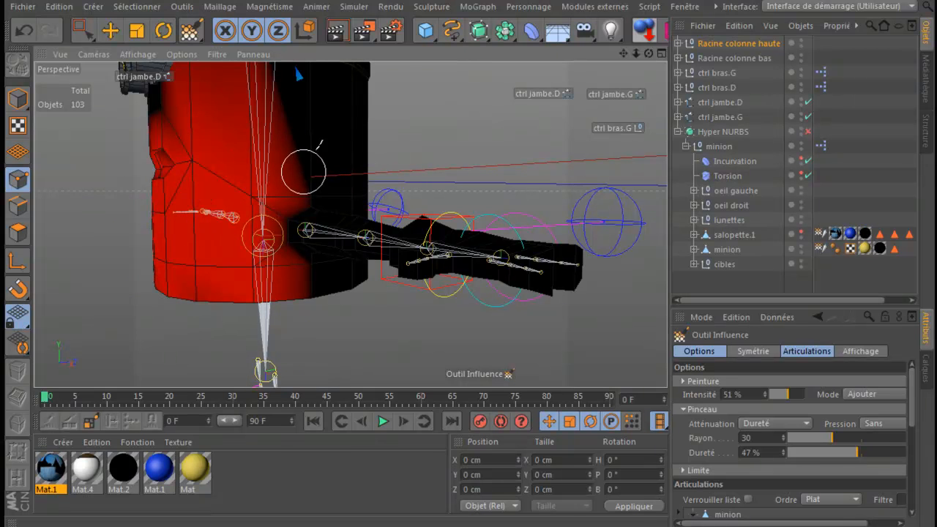
mouse_move(268, 91)
left_mouse_down()
mouse_move(351, 117)
mouse_move(357, 178)
mouse_move(307, 181)
mouse_move(344, 183)
mouse_move(333, 183)
mouse_move(372, 139)
left_mouse_up()
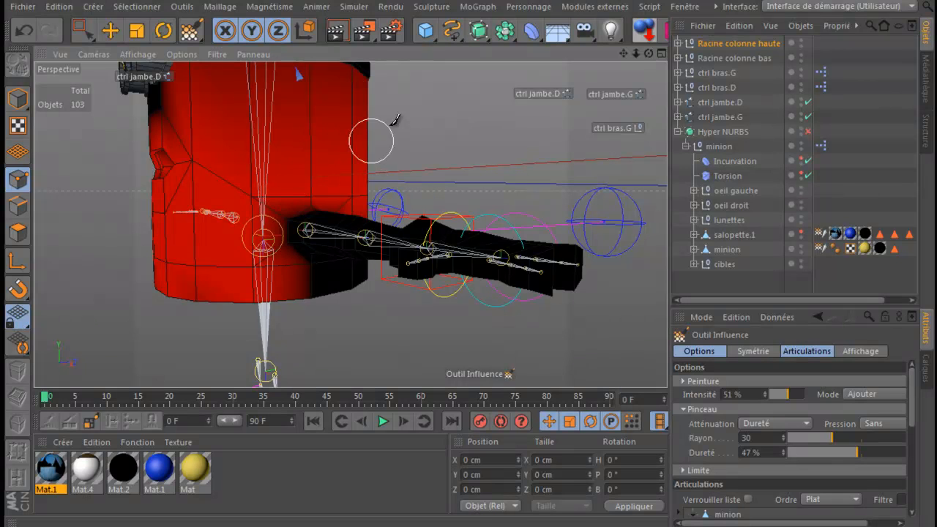
mouse_move(207, 156)
left_mouse_down()
mouse_move(220, 276)
mouse_move(315, 300)
mouse_move(278, 292)
mouse_move(315, 288)
left_mouse_up()
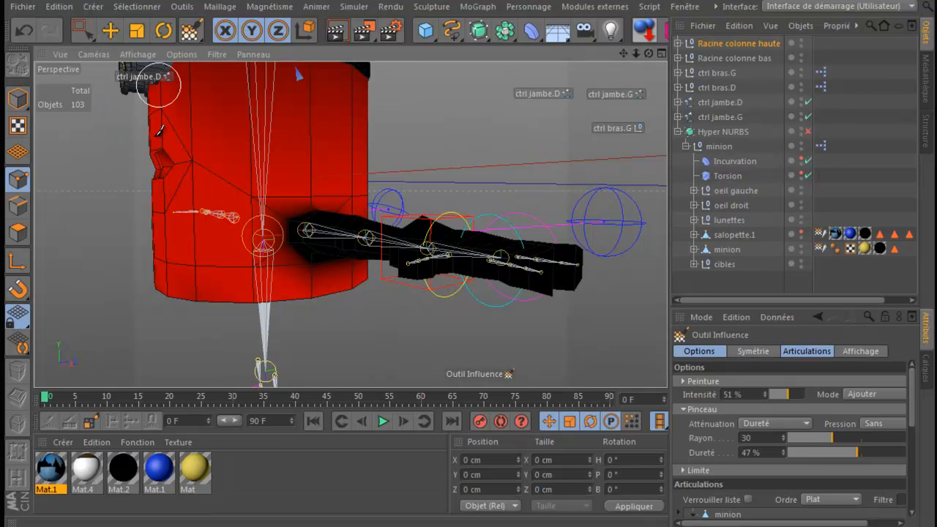
Step: Paint Racine colonne haute influence over the upper body and the top of the minion's head
mouse_move(623, 53)
left_mouse_down()
mouse_move(461, 178)
mouse_move(465, 162)
mouse_move(462, 169)
left_mouse_up()
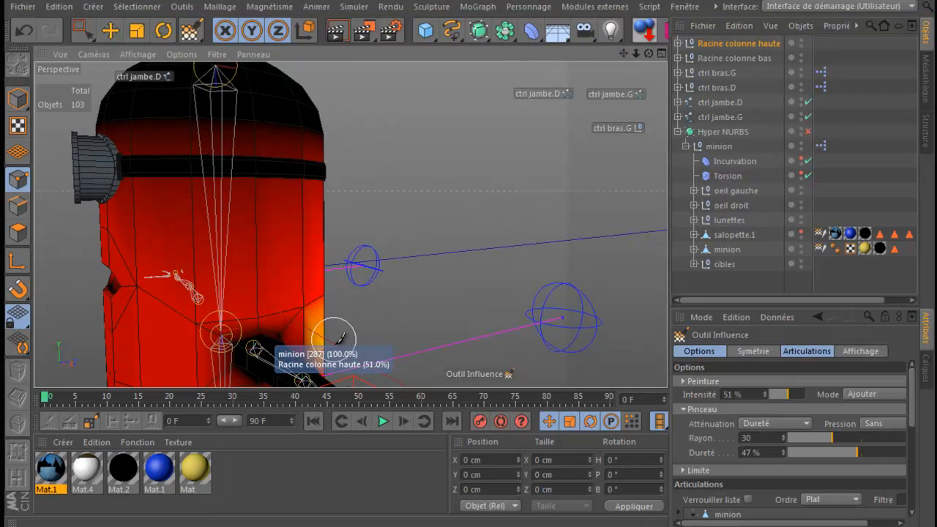
mouse_move(328, 272)
left_mouse_down()
mouse_move(292, 139)
mouse_move(224, 88)
mouse_move(137, 79)
mouse_move(213, 117)
left_mouse_up()
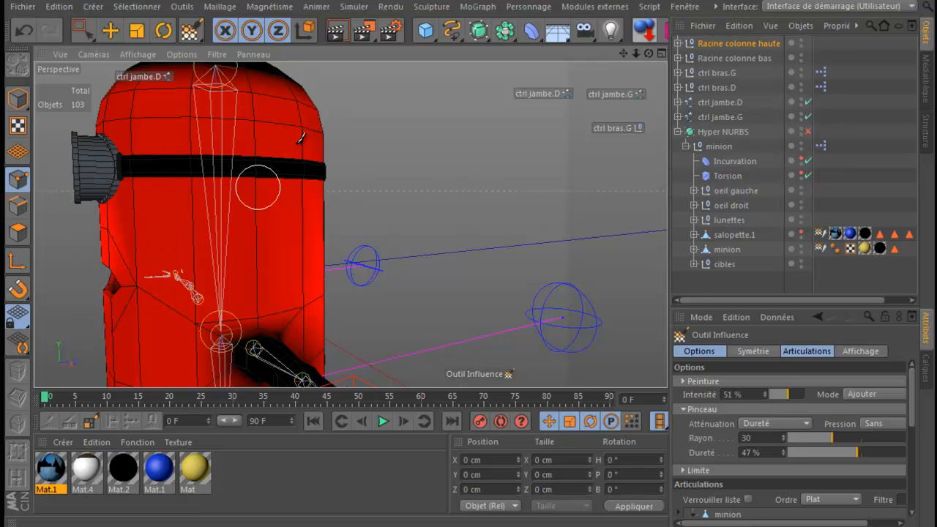
mouse_move(624, 54)
left_mouse_down()
mouse_move(469, 164)
mouse_move(471, 172)
left_mouse_up()
mouse_move(238, 173)
left_mouse_down()
mouse_move(293, 192)
mouse_move(265, 155)
mouse_move(338, 202)
mouse_move(168, 188)
mouse_move(251, 157)
left_mouse_up()
left_click_drag(623, 50, 473, 144)
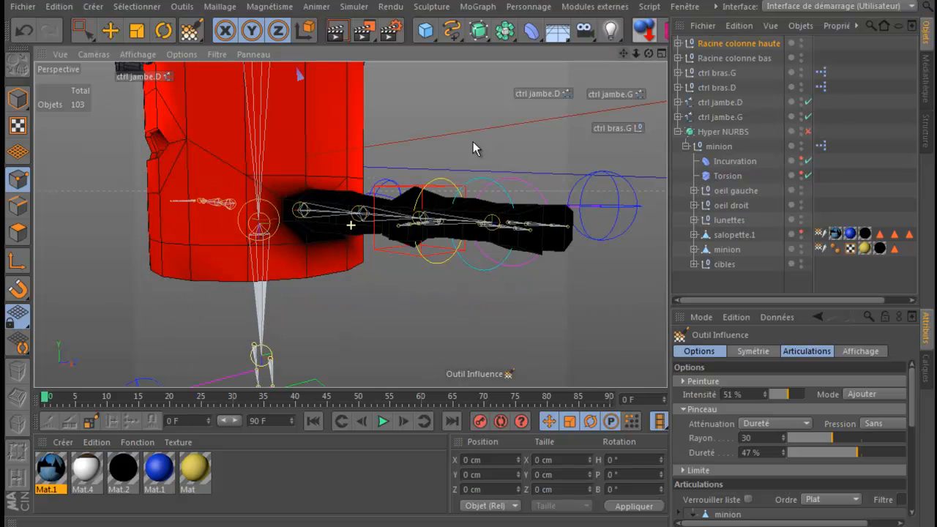
Step: Fill in the Racine colonne haute influence on the points around the bras.G shoulder and across the minion's back
mouse_move(301, 247)
left_mouse_down()
mouse_move(256, 228)
mouse_move(253, 184)
mouse_move(363, 127)
left_mouse_up()
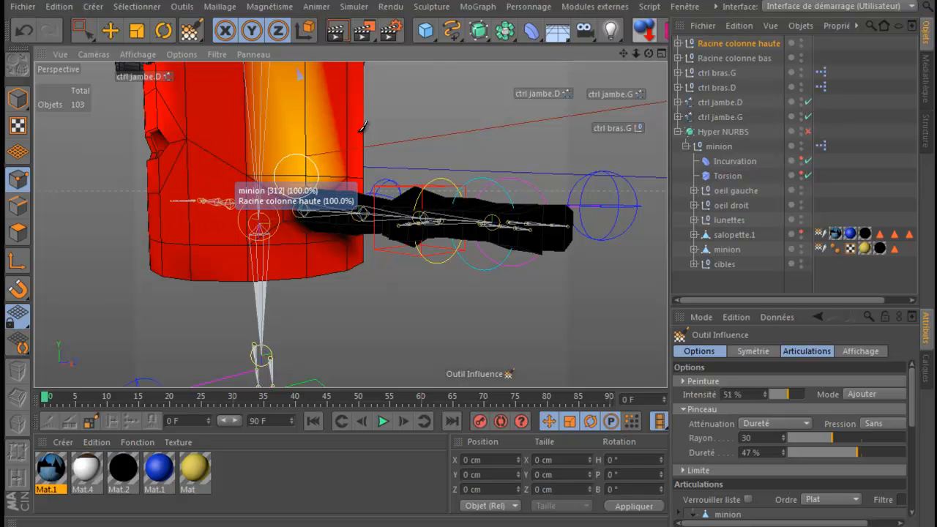
left_click_drag(648, 54, 448, 170)
key("ctrl+z")
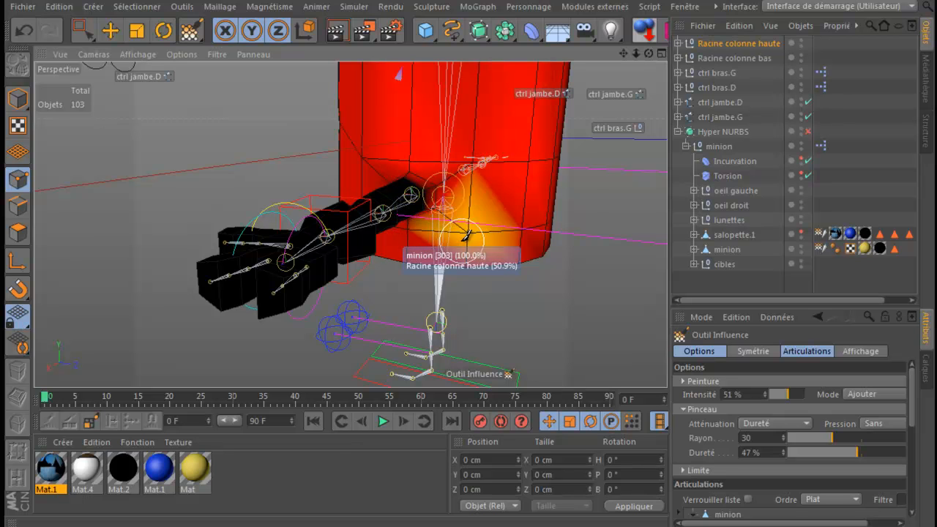
left_click(477, 168)
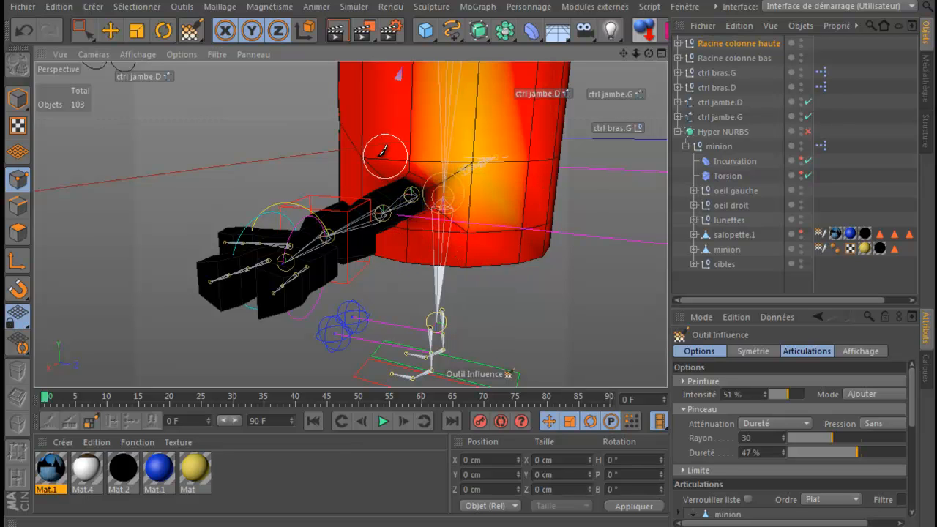
left_click(361, 157)
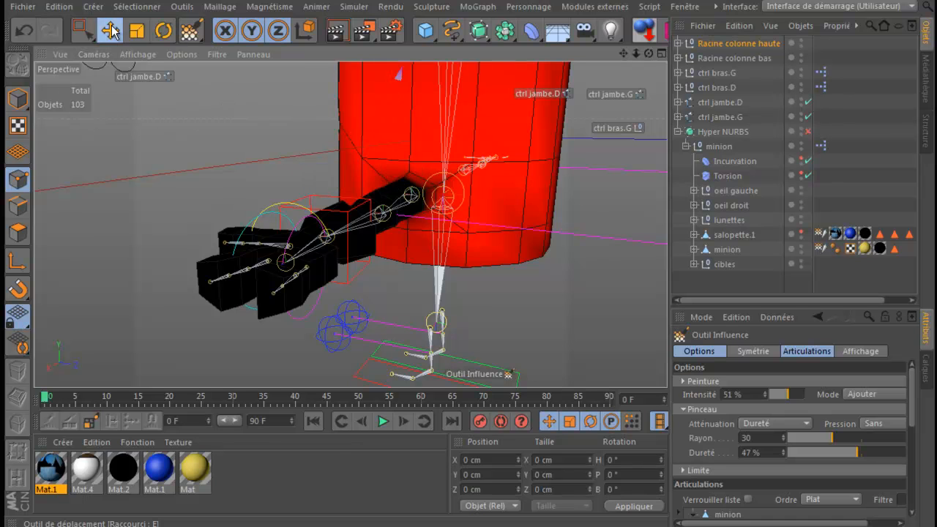
Step: Test the arm deformation in object mode by moving the ctrl bras.G controller about 6 cm, and undo the move
left_click(109, 30)
left_click(17, 100)
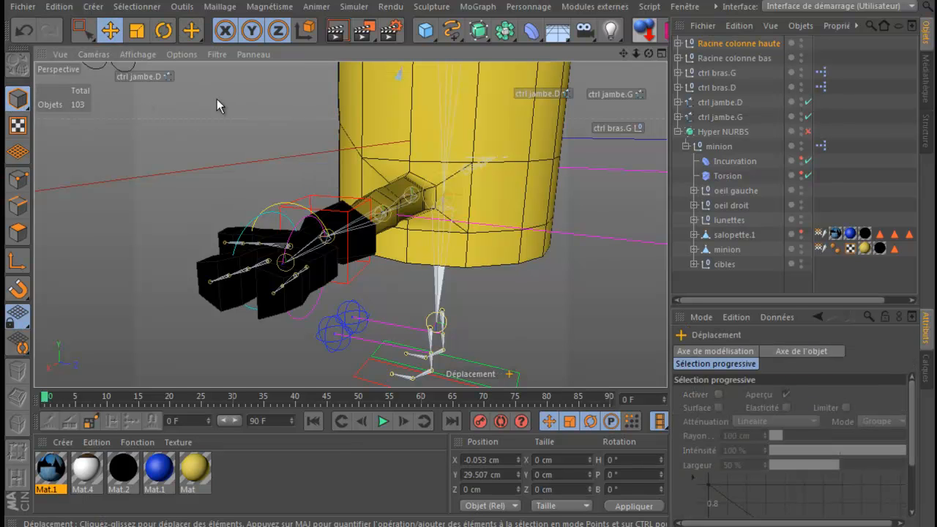
left_click(614, 127)
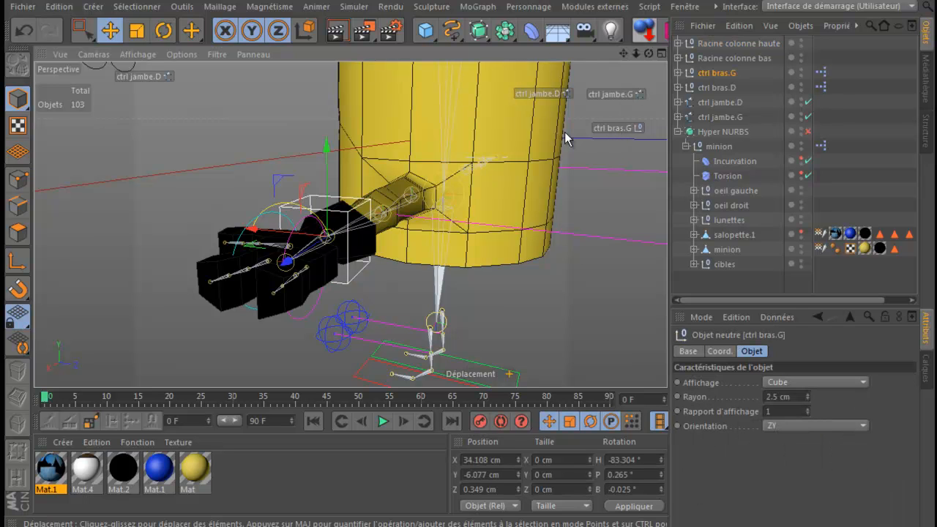
left_click_drag(647, 54, 470, 167)
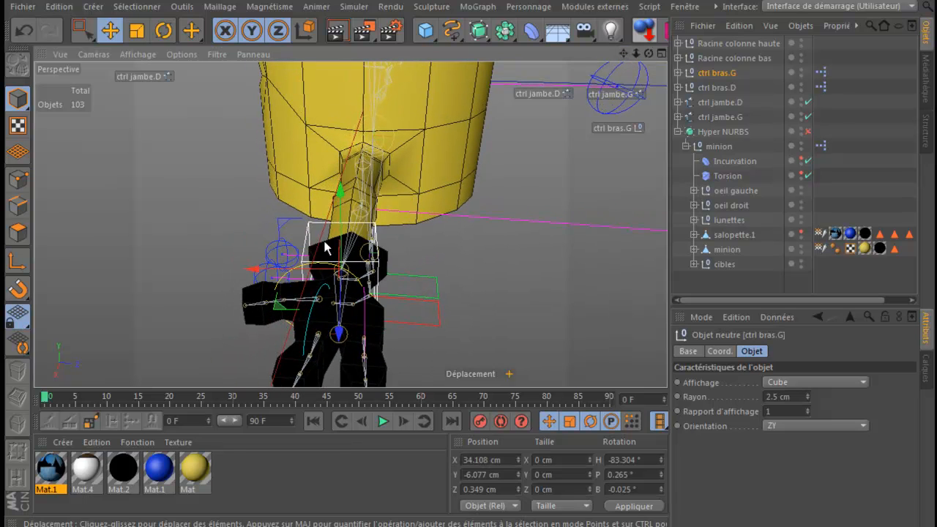
left_click_drag(284, 316, 153, 221)
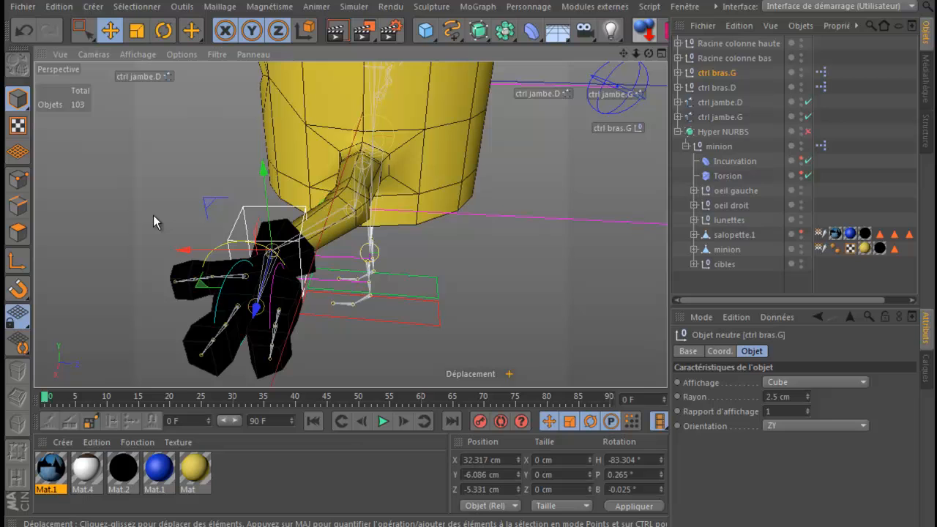
left_click(16, 32)
Step: Pull the ctrl bras.G controller toward the body, to about X 28.8, Y -6.1, Z -2.4 cm
scroll(561, 151, "down", 3)
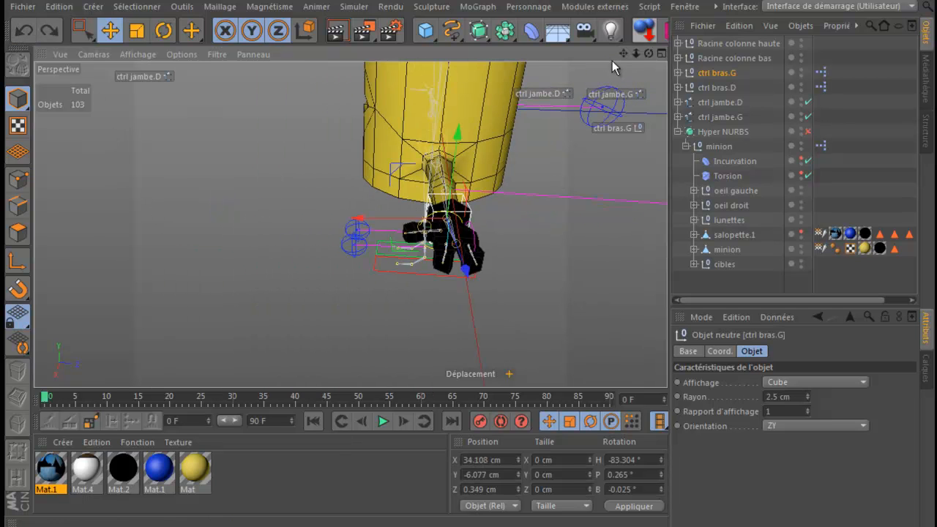
scroll(467, 161, "up", 3)
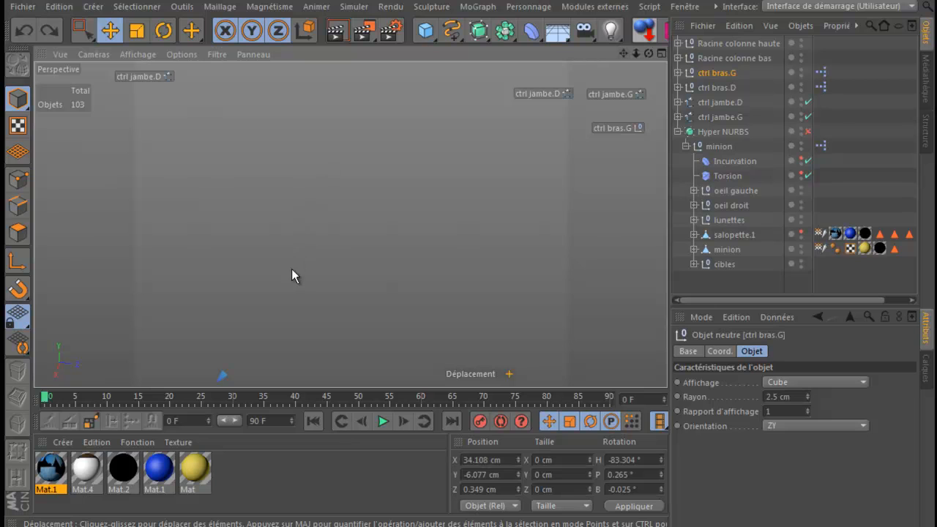
left_click_drag(221, 377, 282, 317, "alt")
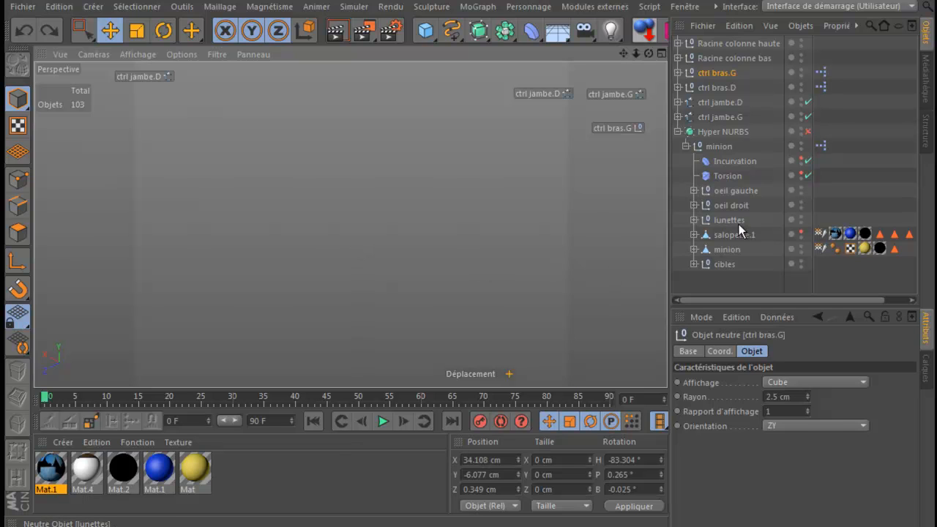
left_click(726, 250)
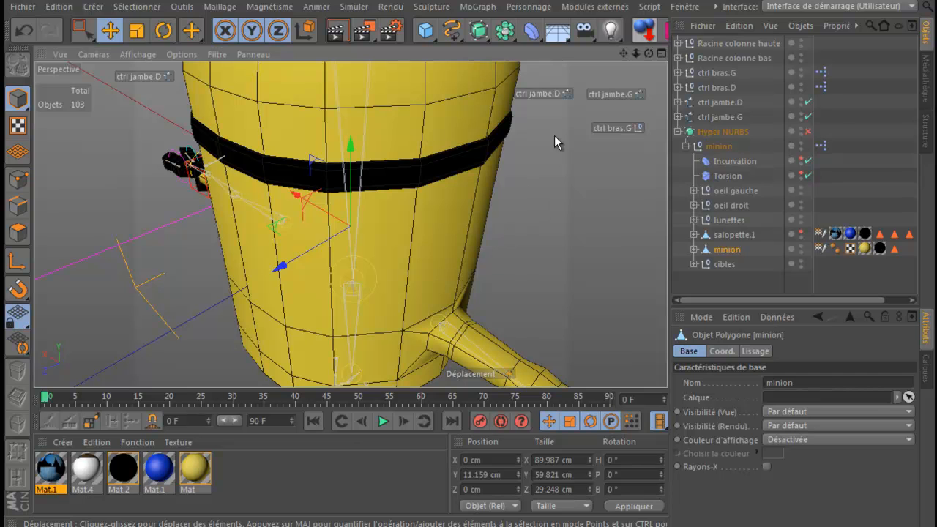
left_click_drag(636, 51, 609, 174)
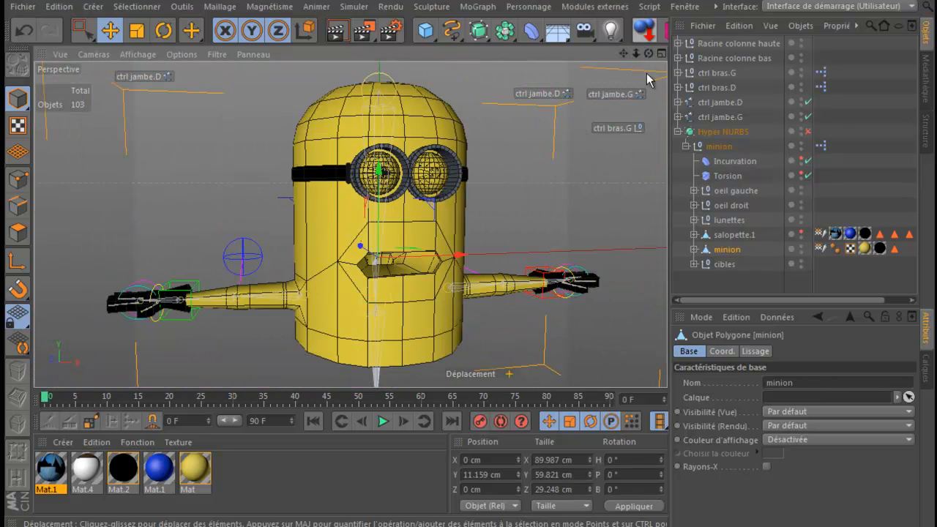
left_click_drag(648, 53, 464, 167)
left_click_drag(628, 55, 465, 161)
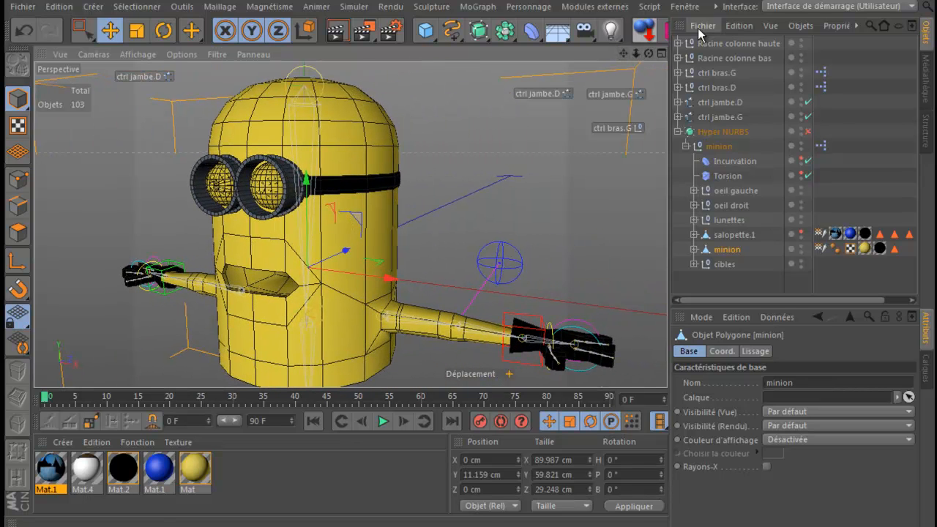
left_click(620, 129)
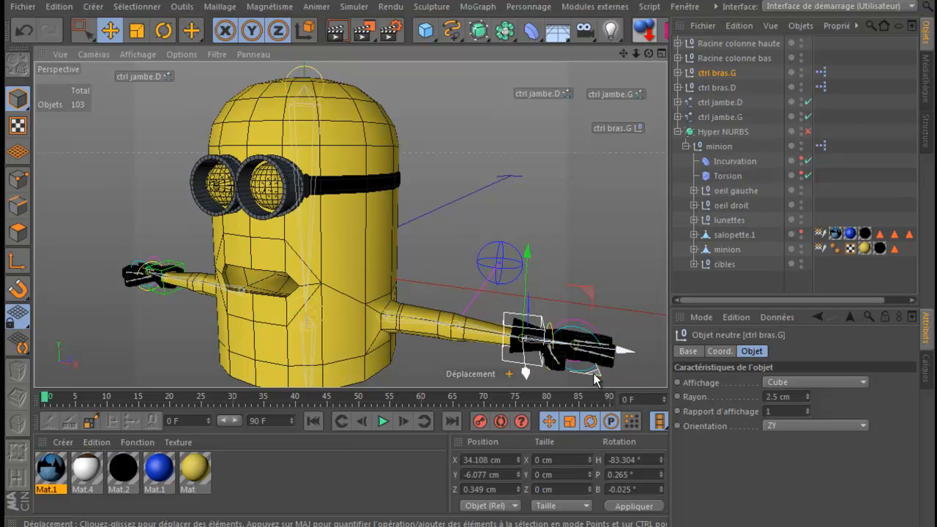
left_click_drag(594, 378, 544, 373)
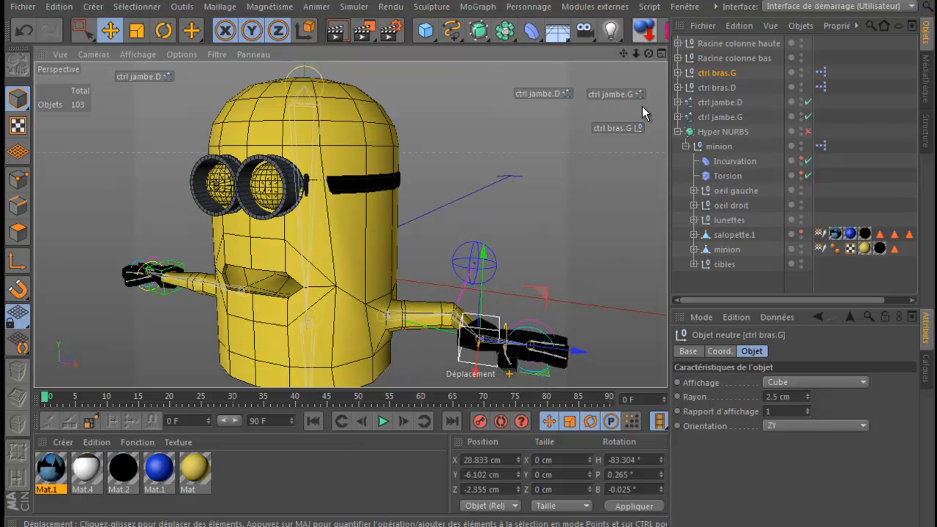
Step: Paint Racine colonne haute influence with Outil Influence on the displaced points beside the minion's mouth
left_click(723, 44)
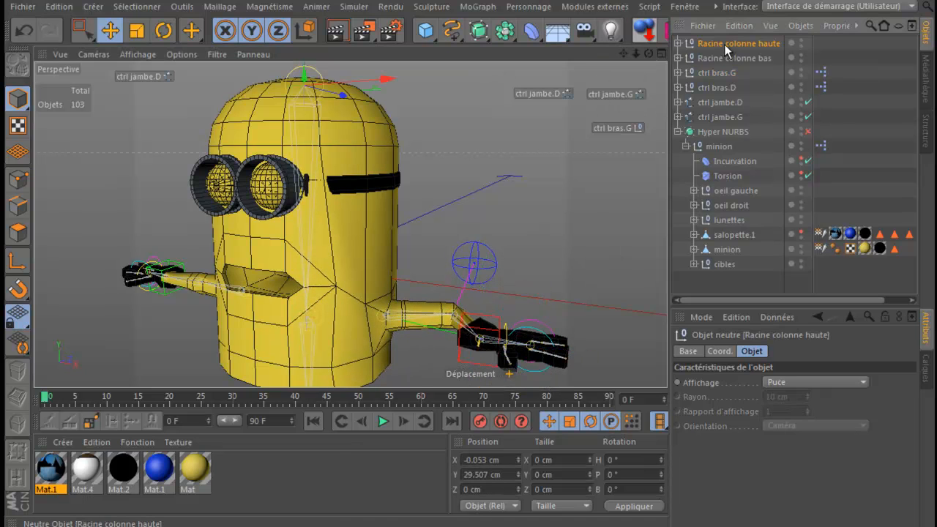
left_click(190, 31)
left_click(262, 78)
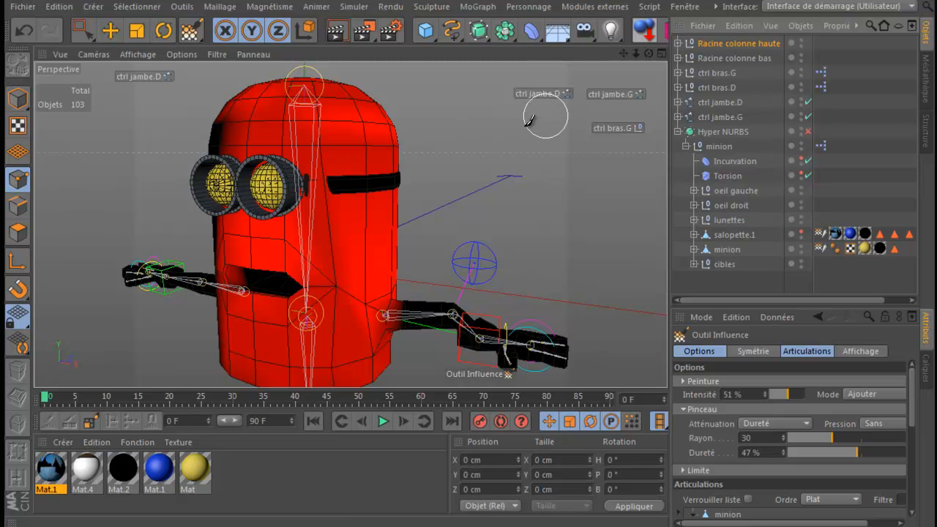
scroll(344, 366, "up", 3)
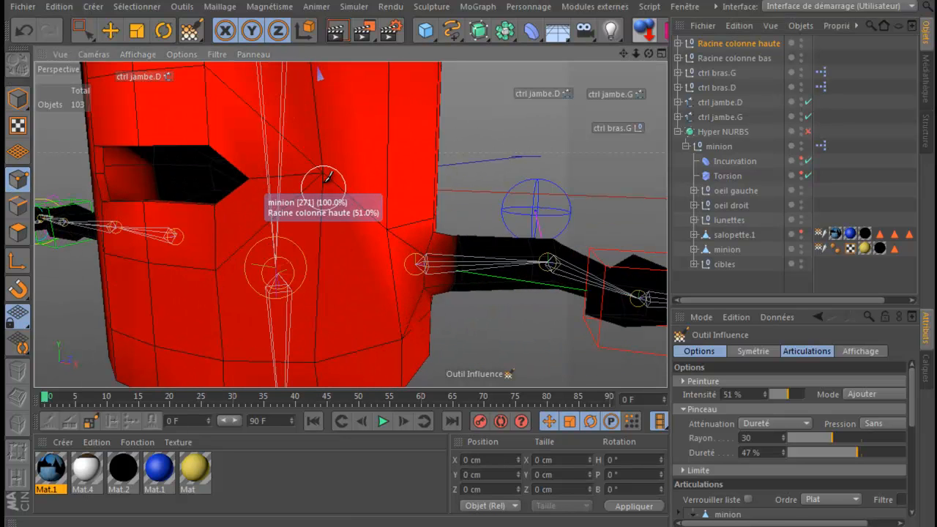
left_click(327, 177)
key("ctrl+z")
mouse_move(325, 176)
left_mouse_down()
mouse_move(271, 184)
mouse_move(284, 168)
mouse_move(270, 165)
mouse_move(247, 178)
left_mouse_up()
key("ctrl+z")
key("ctrl+z")
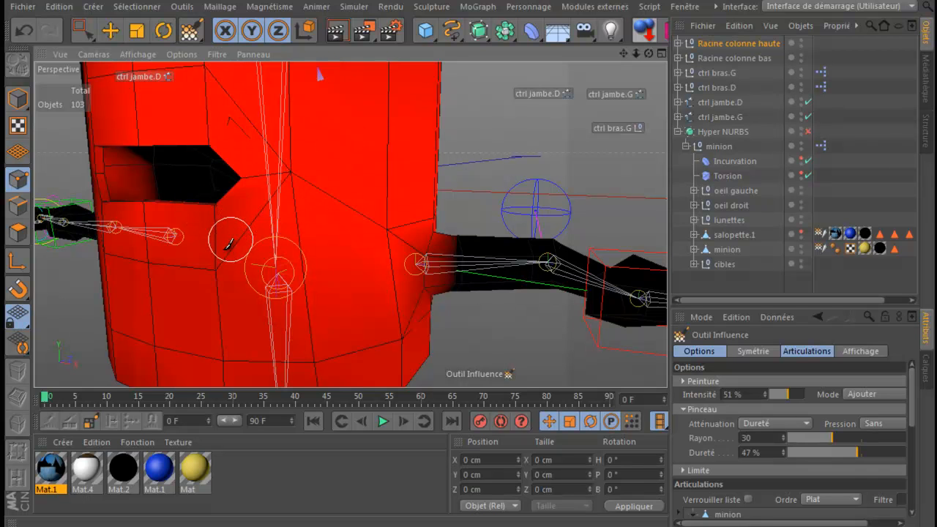
Step: Paint Racine colonne haute influence with Outil Influence on the body points below and beside the minion's mouth
left_click_drag(230, 245, 212, 269)
key("ctrl+z")
left_click_drag(210, 335, 230, 352)
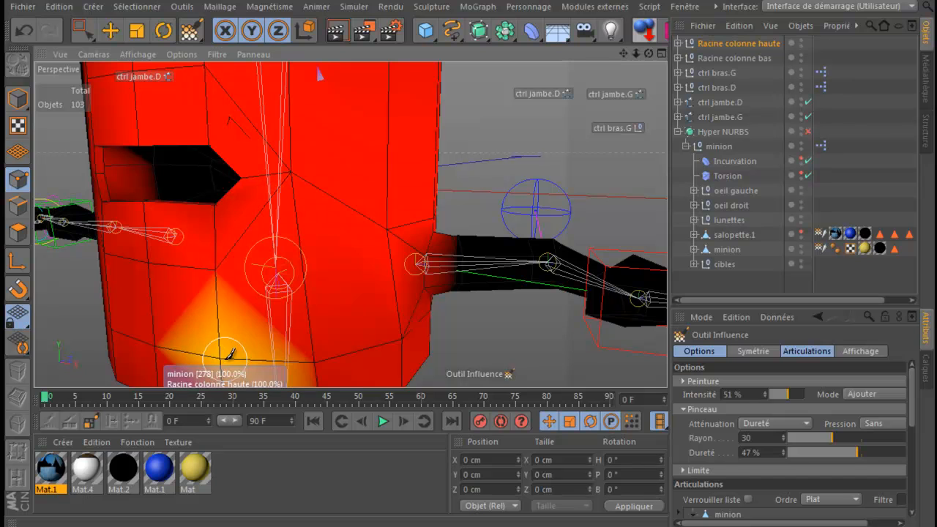
left_click(314, 358)
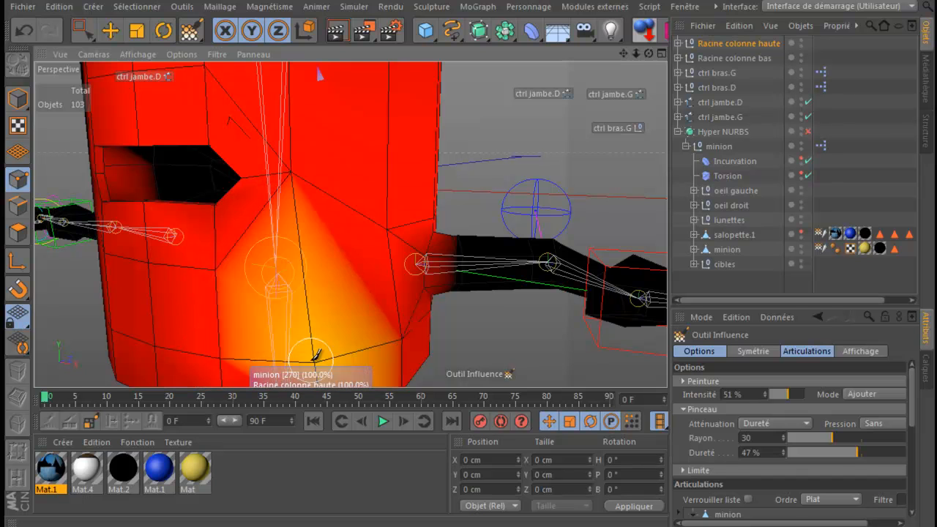
left_click(299, 358)
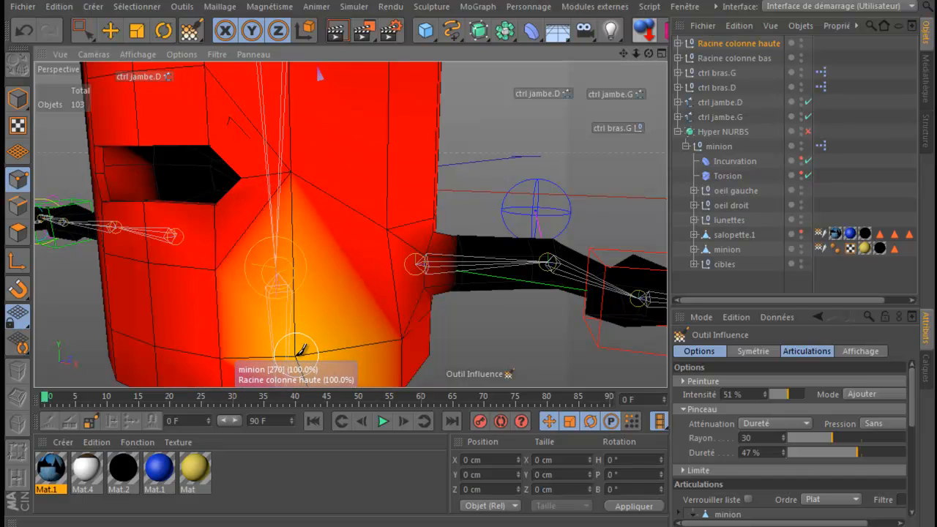
key("ctrl+z")
left_click(290, 173)
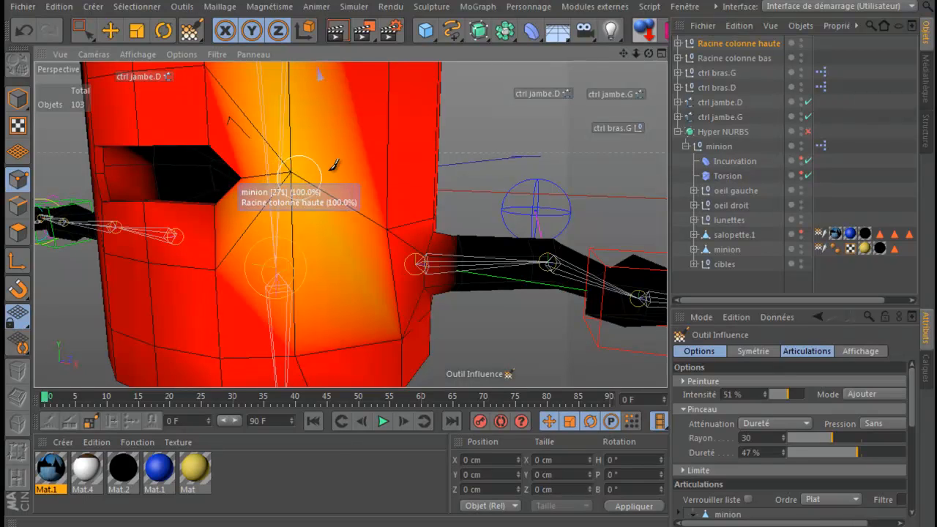
Step: Fill in the Racine colonne haute influence along the lower edge of the body's front, from below the mouth toward the bras.G side
left_click_drag(621, 51, 467, 160)
left_click(159, 325)
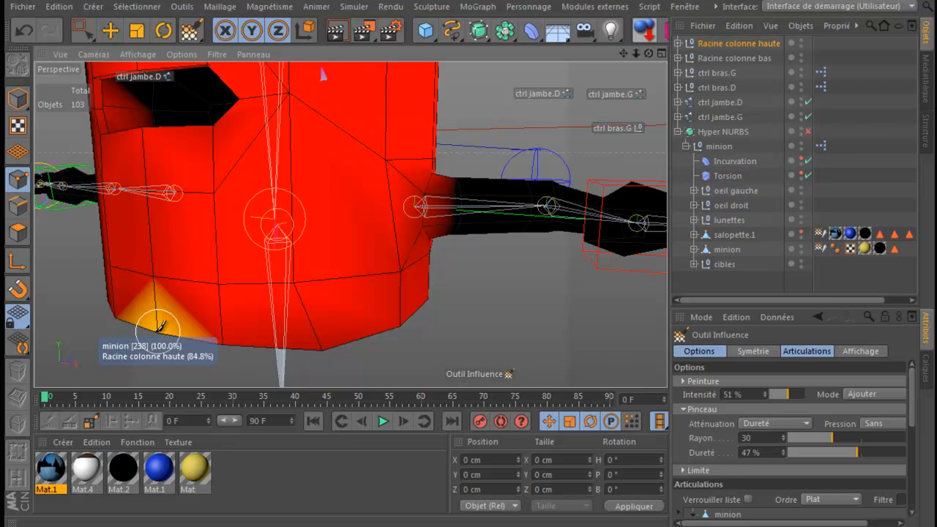
left_click(227, 337)
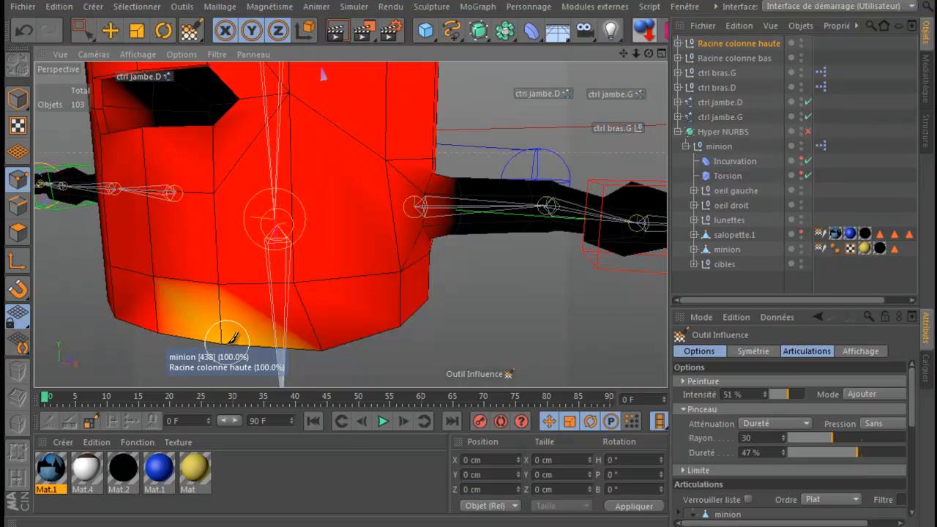
left_click(322, 342)
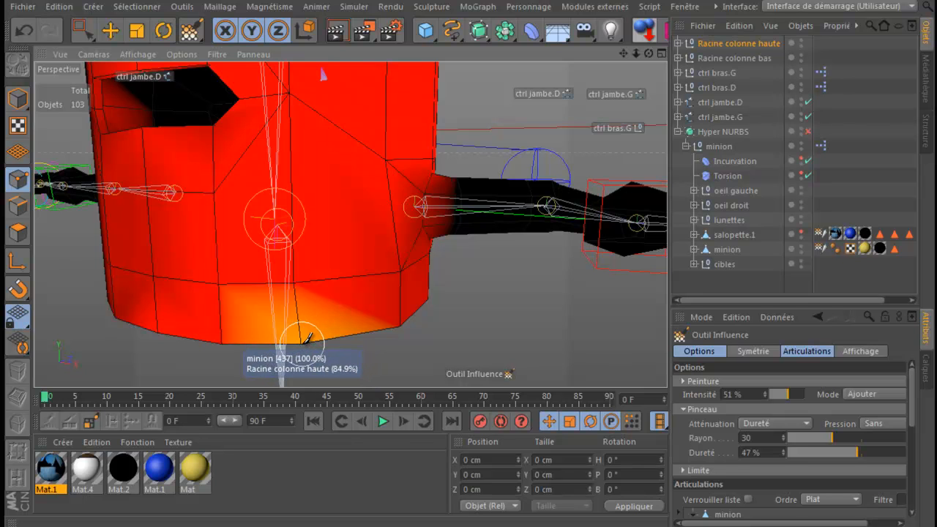
left_click(308, 339)
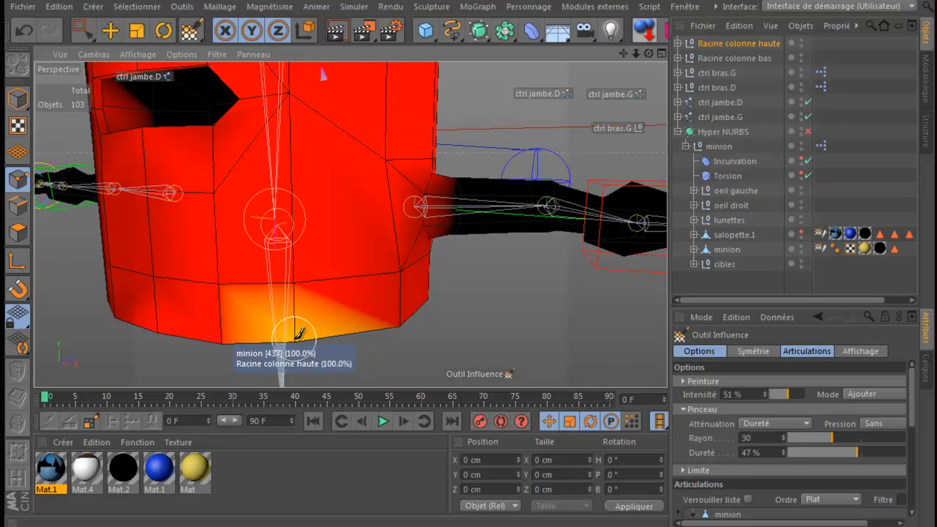
left_click(399, 317)
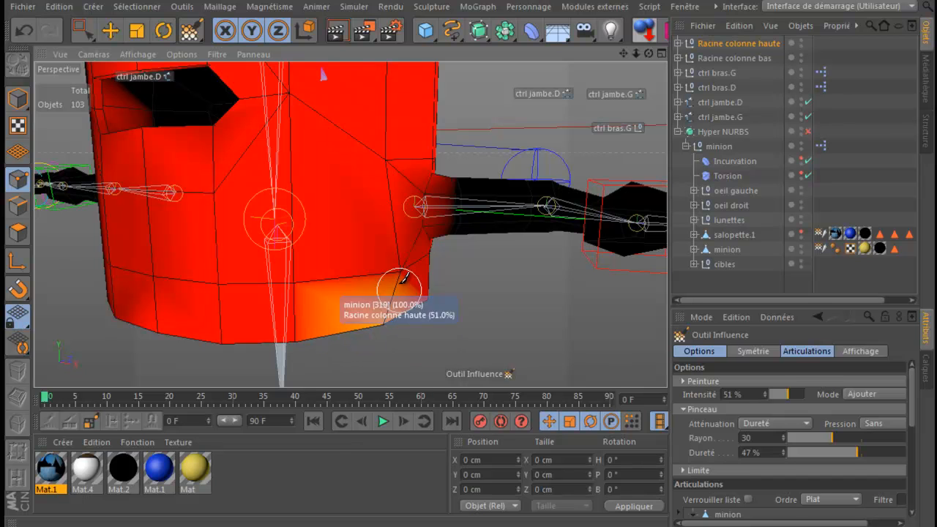
Step: Paint Racine colonne haute influence on the body points below, above and behind the bras.G shoulder
left_click(402, 266)
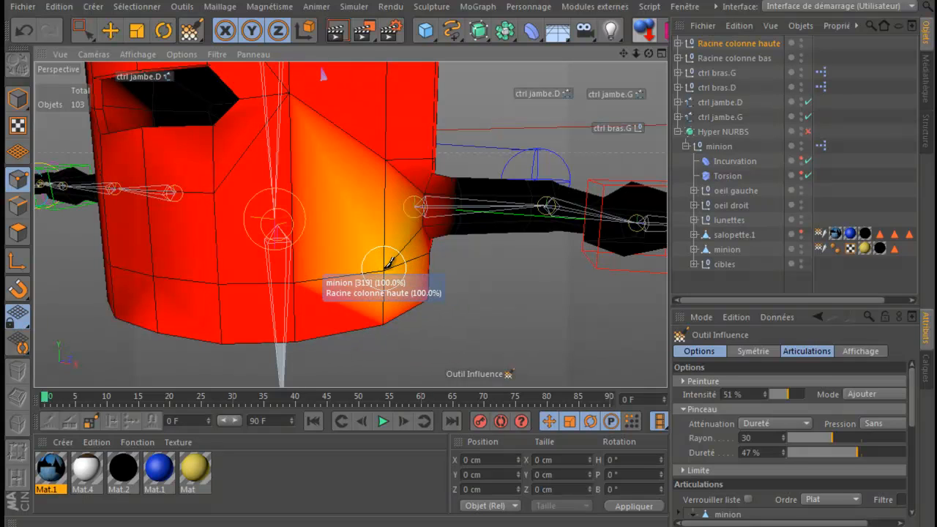
left_click(389, 160)
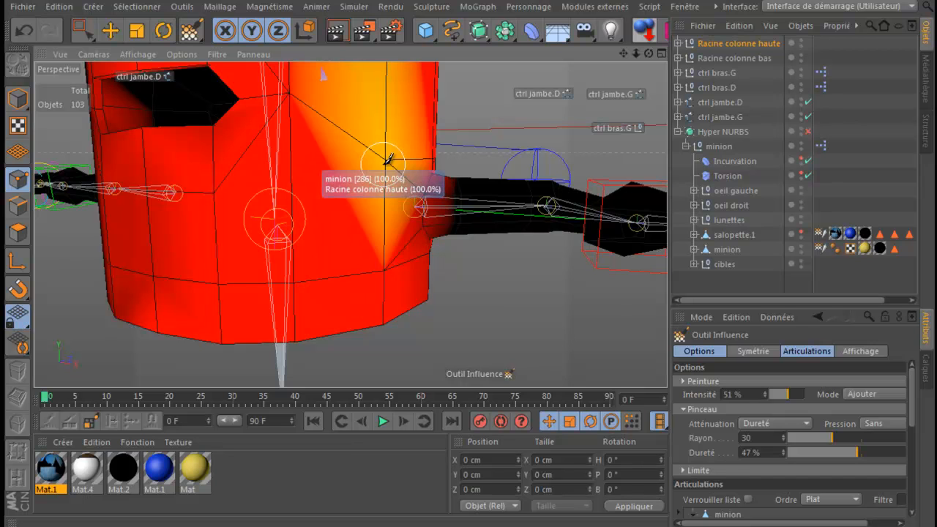
left_click(432, 258)
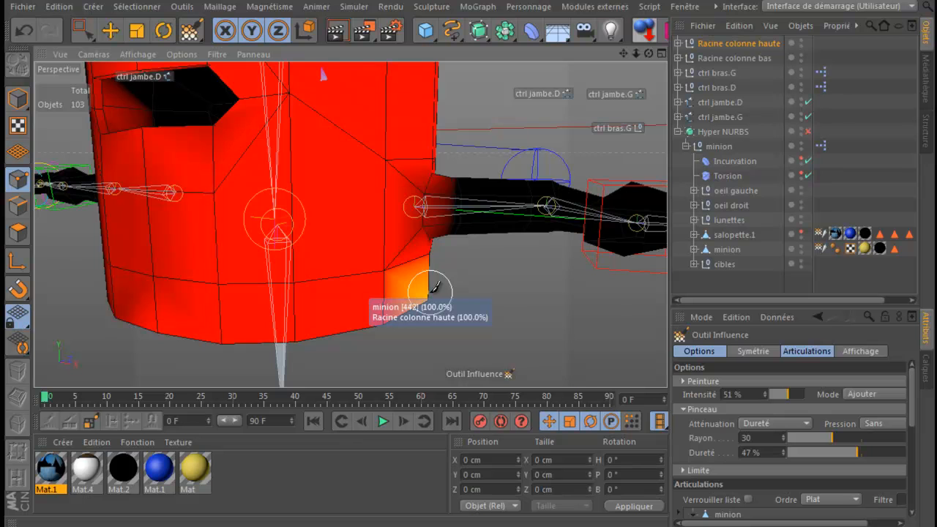
mouse_move(623, 55)
left_mouse_down()
mouse_move(465, 171)
mouse_move(457, 155)
mouse_move(464, 163)
mouse_move(648, 57)
mouse_move(457, 161)
left_mouse_up()
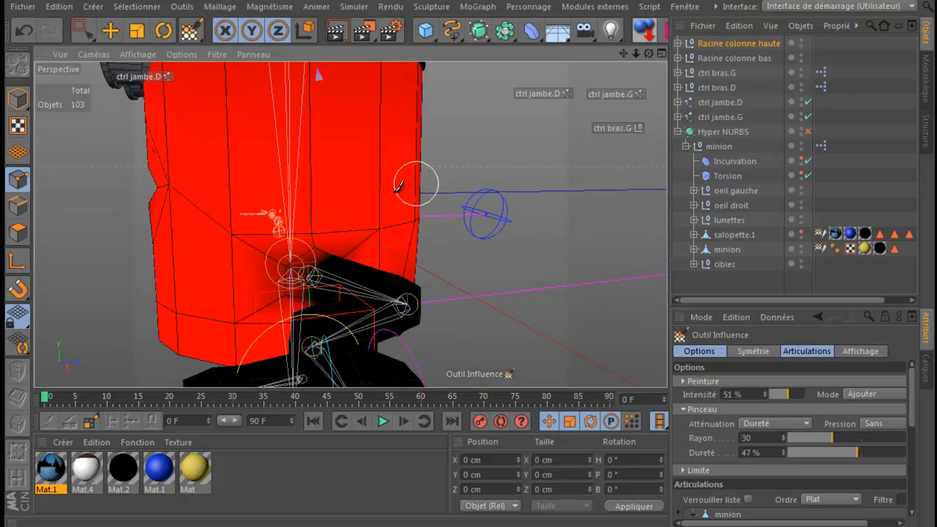
left_click(316, 221)
left_click(379, 223)
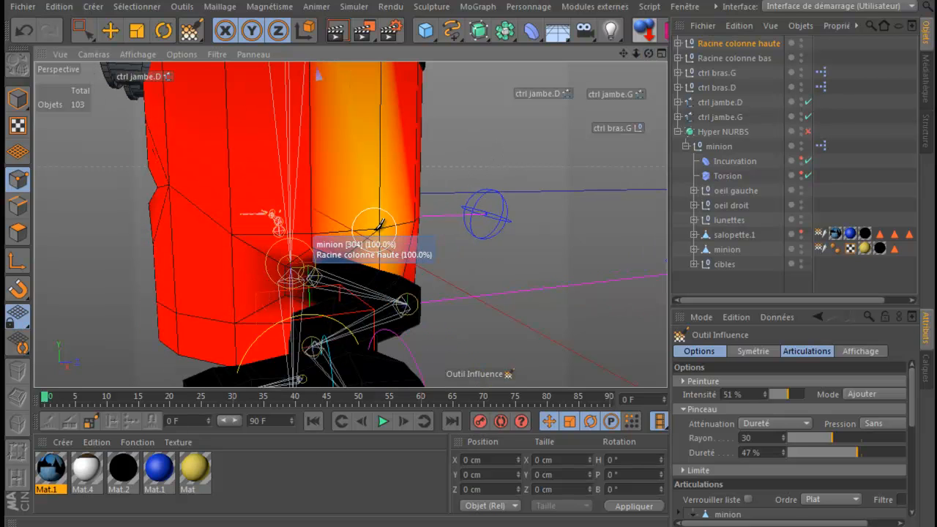
Step: Even out the Racine colonne haute influence on the body's side behind the bras.G arm and at its lower edge, reselecting the joint
mouse_move(641, 57)
left_mouse_down()
mouse_move(466, 161)
mouse_move(455, 150)
mouse_move(464, 162)
left_mouse_up()
mouse_move(402, 340)
left_mouse_down()
mouse_move(324, 339)
mouse_move(316, 329)
mouse_move(304, 359)
mouse_move(333, 360)
mouse_move(245, 357)
mouse_move(465, 358)
mouse_move(435, 345)
mouse_move(449, 318)
mouse_move(445, 264)
mouse_move(452, 278)
mouse_move(463, 273)
mouse_move(480, 353)
mouse_move(474, 317)
left_mouse_up()
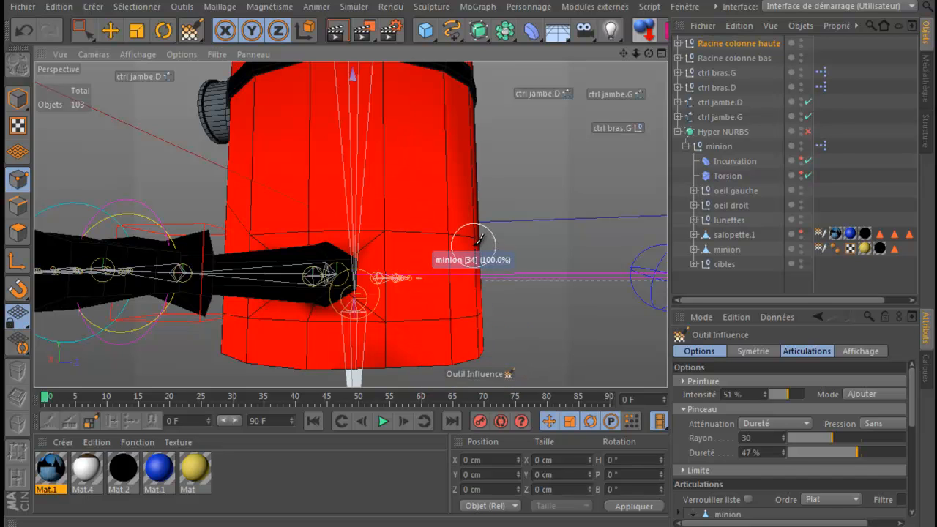
left_click_drag(625, 53, 597, 55)
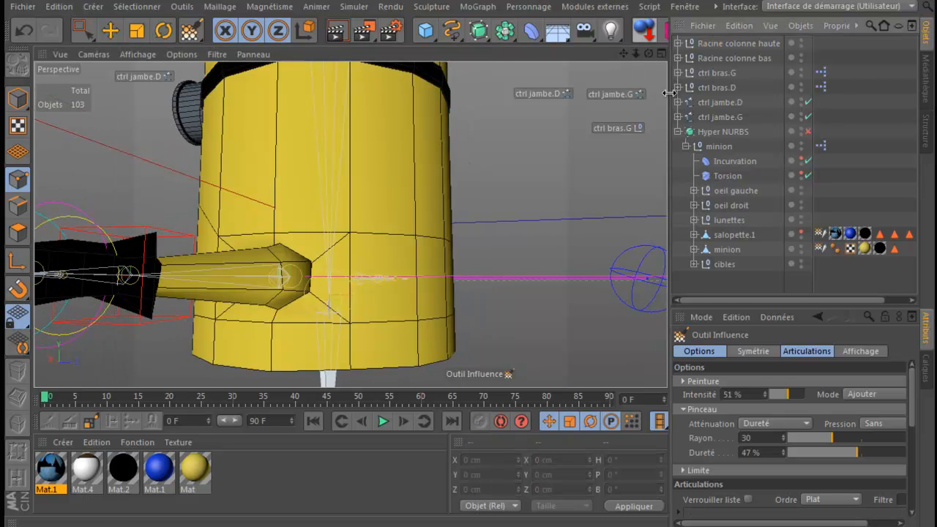
left_click(723, 43)
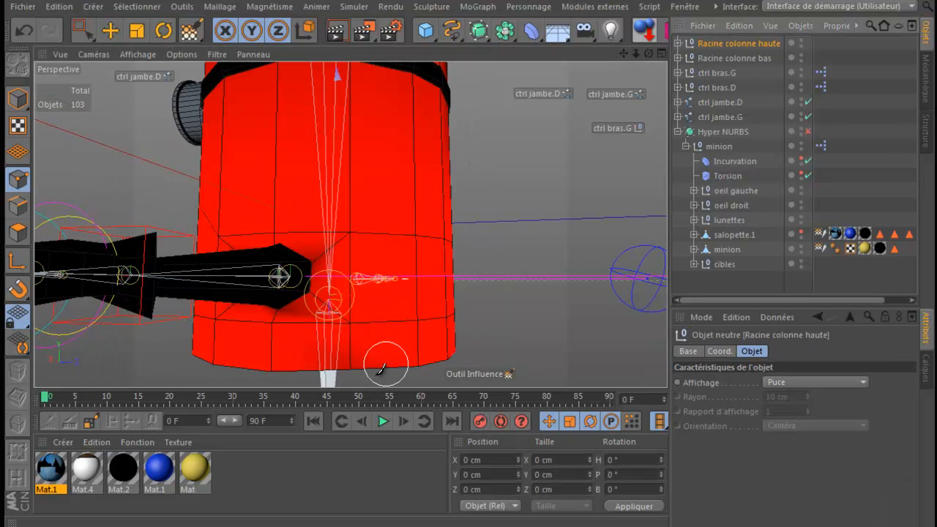
left_click(347, 365)
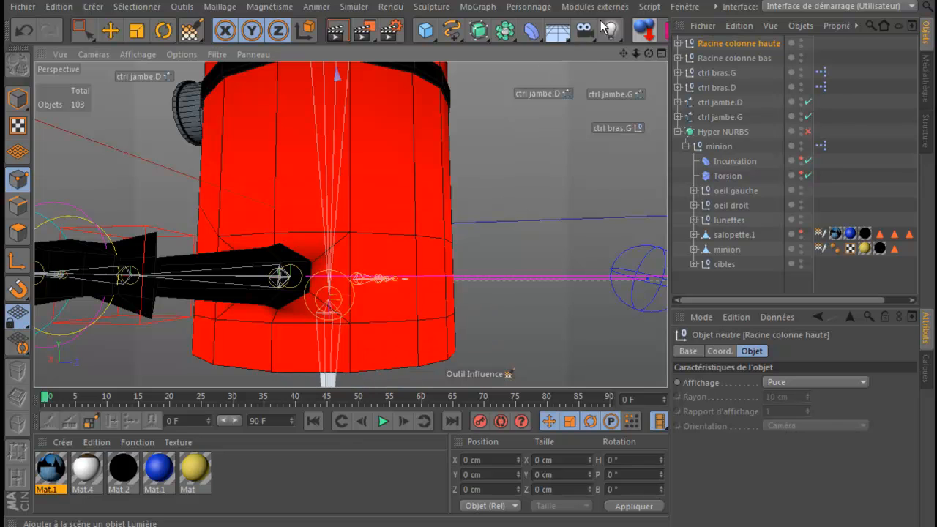
Step: Paint Racine colonne haute influence on the back of the minion's head above the goggle strap
left_click_drag(455, 161, 475, 167, "alt")
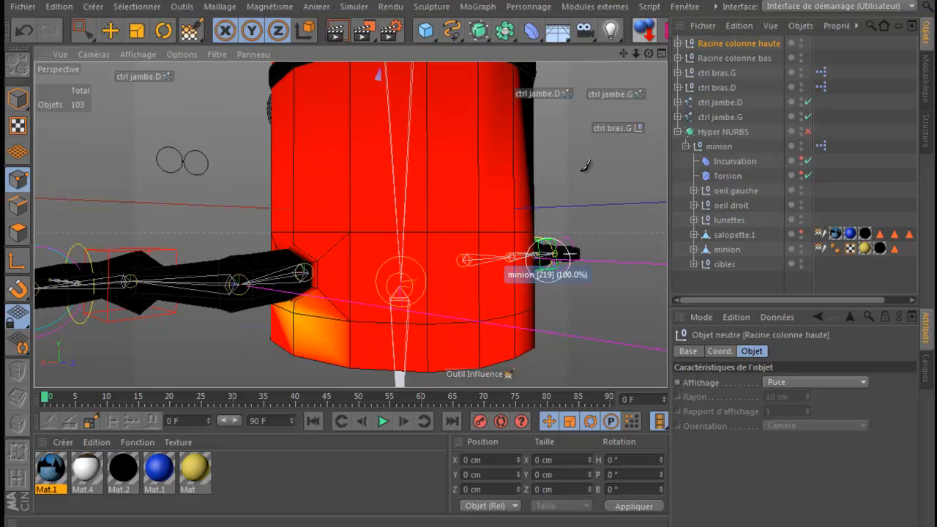
left_click_drag(624, 53, 495, 119)
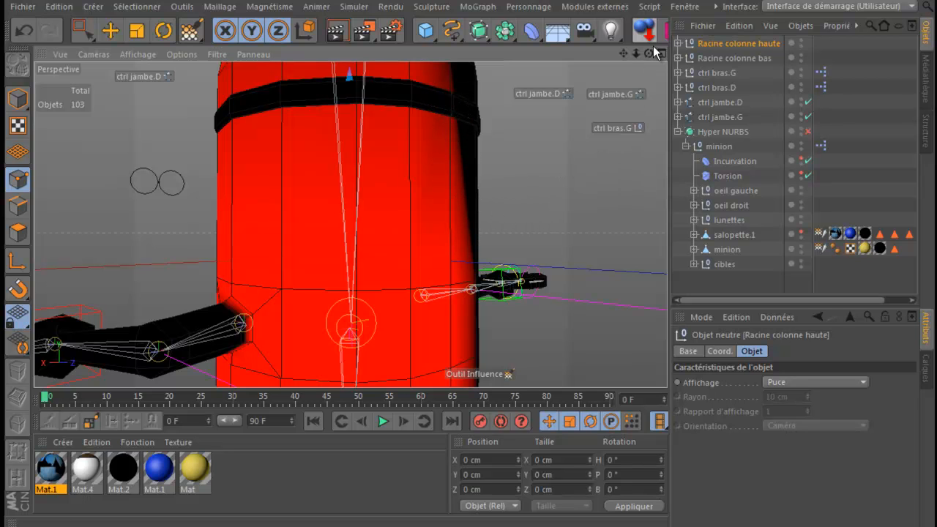
mouse_move(648, 52)
left_mouse_down()
mouse_move(637, 46)
mouse_move(461, 176)
mouse_move(351, 224)
left_mouse_up()
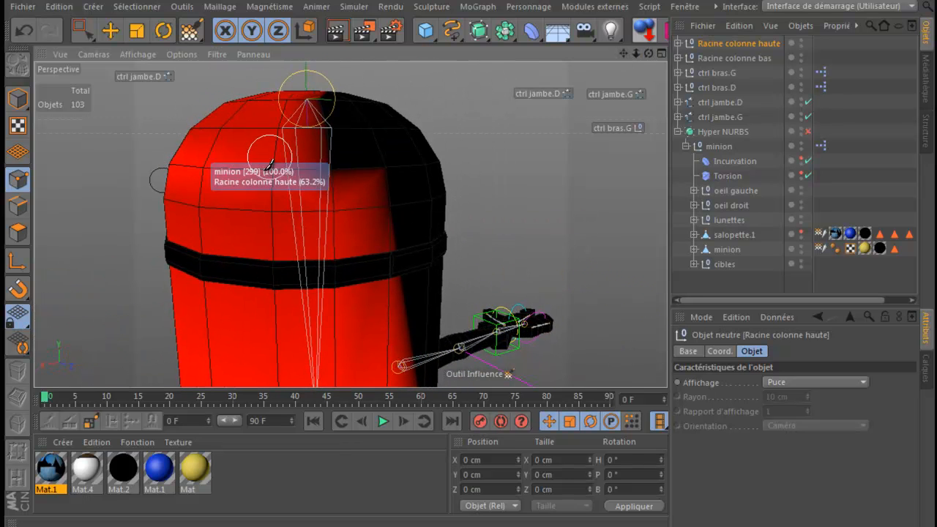
mouse_move(260, 208)
left_mouse_down()
mouse_move(210, 215)
mouse_move(179, 207)
mouse_move(179, 176)
mouse_move(246, 153)
mouse_move(331, 164)
left_mouse_up()
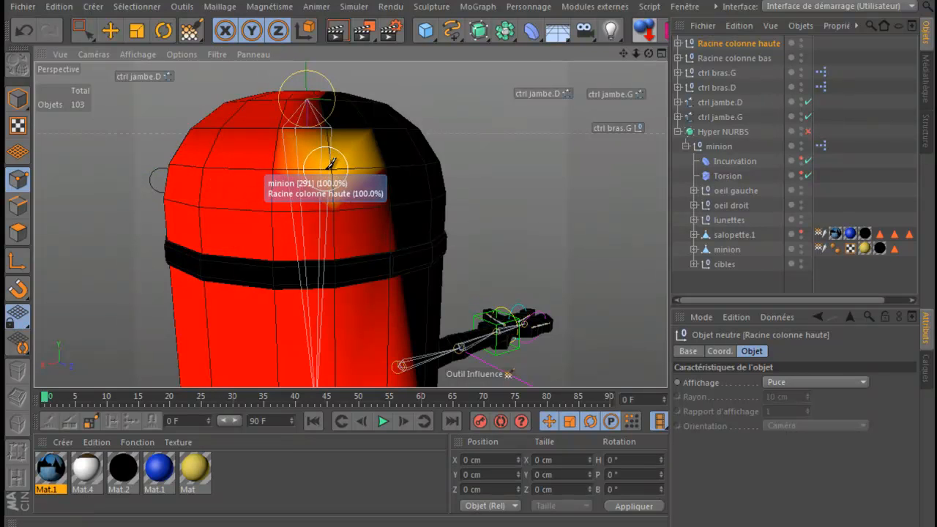
Step: Set the Outil Influence brush hardness (Dureté) to 55 % and fill in the unweighted half of the head up to its crown
left_click(190, 34)
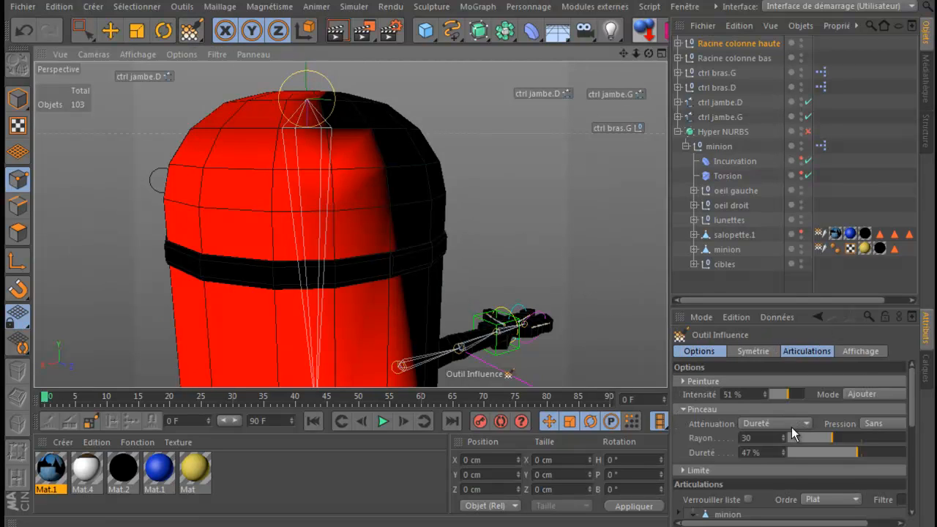
left_click(875, 452)
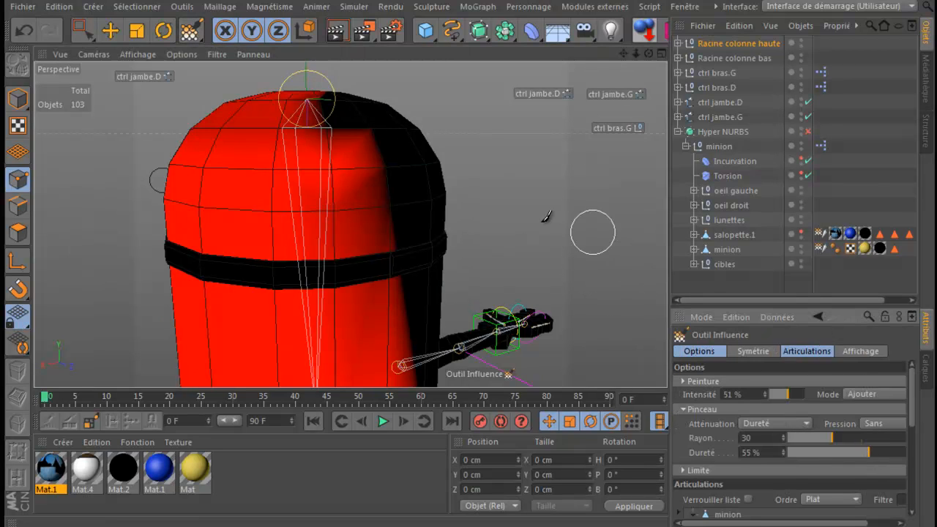
left_click(386, 203)
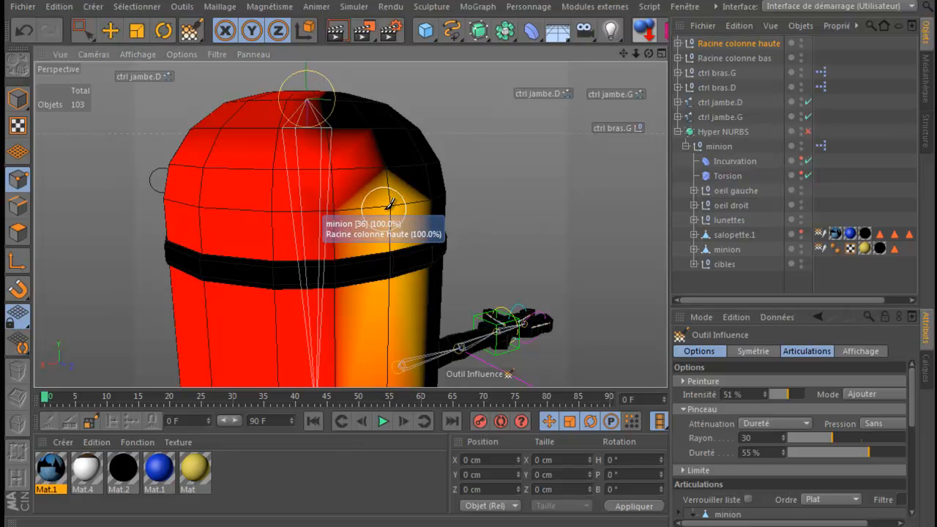
key("ctrl+z")
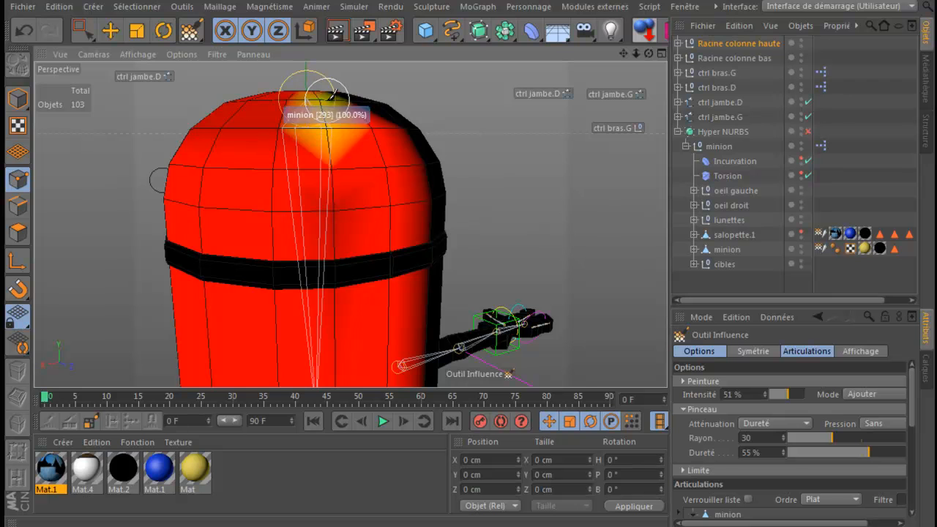
mouse_move(371, 100)
left_mouse_down()
mouse_move(425, 160)
mouse_move(435, 196)
mouse_move(424, 207)
mouse_move(428, 192)
mouse_move(432, 205)
mouse_move(335, 210)
left_mouse_up()
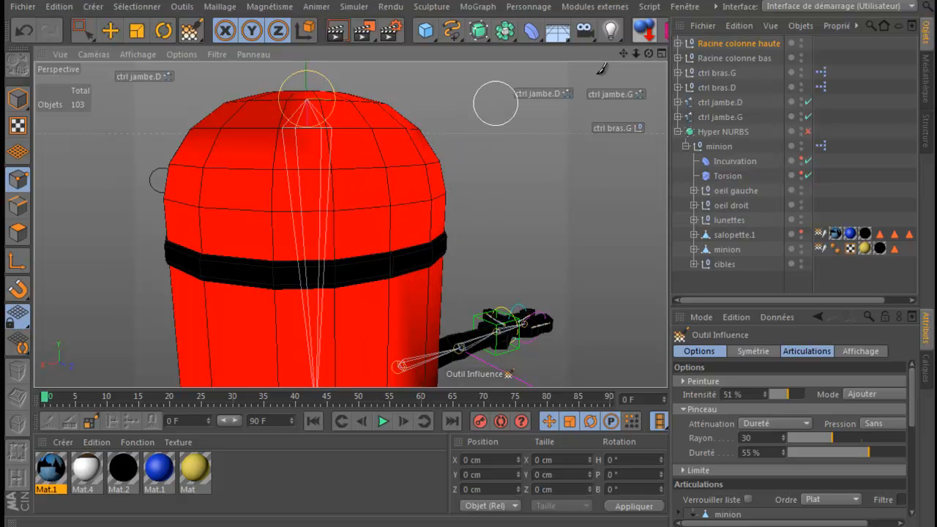
mouse_move(341, 104)
left_mouse_down()
mouse_move(187, 135)
mouse_move(245, 109)
mouse_move(191, 138)
mouse_move(226, 160)
mouse_move(487, 86)
left_mouse_up()
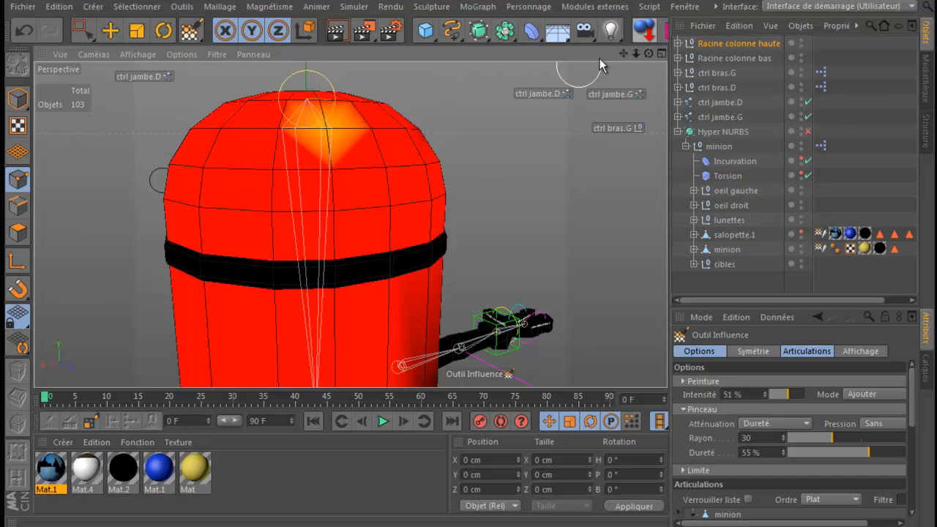
Step: Paint Racine colonne haute influence around the rest of the head, including the points above and beside the goggles
left_click_drag(648, 54, 466, 162)
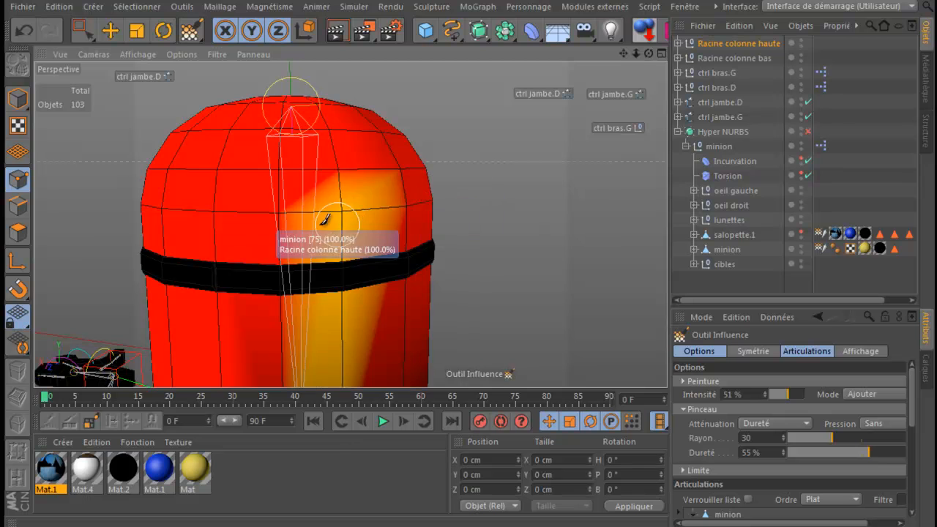
mouse_move(650, 56)
left_mouse_down()
mouse_move(452, 162)
mouse_move(446, 179)
left_mouse_up()
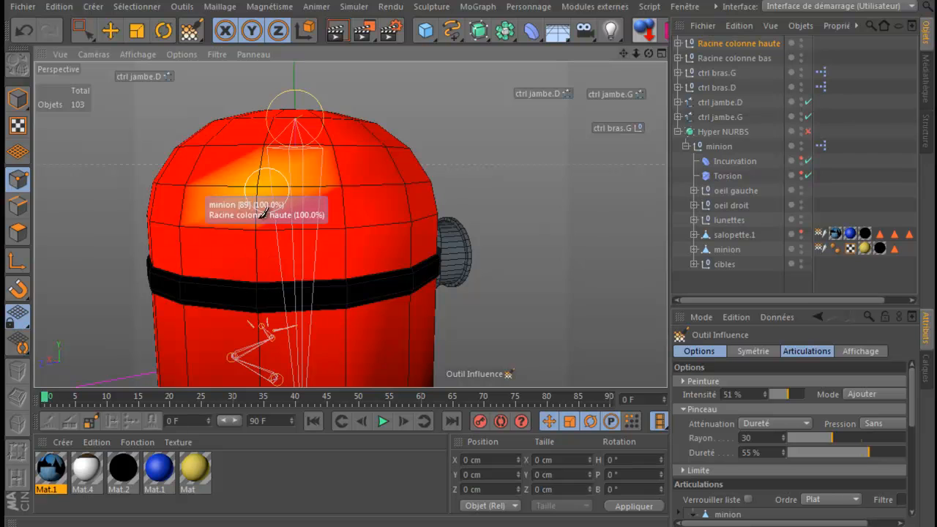
left_click_drag(647, 52, 461, 167)
mouse_move(647, 54)
left_mouse_down()
mouse_move(451, 159)
mouse_move(394, 123)
mouse_move(470, 162)
left_mouse_up()
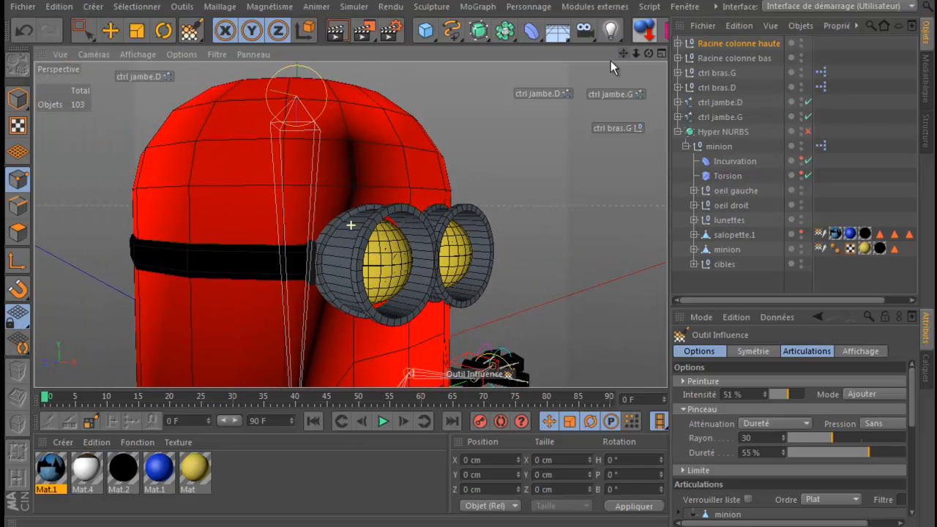
mouse_move(189, 146)
left_mouse_down()
mouse_move(345, 184)
mouse_move(269, 207)
mouse_move(233, 150)
mouse_move(256, 121)
left_mouse_up()
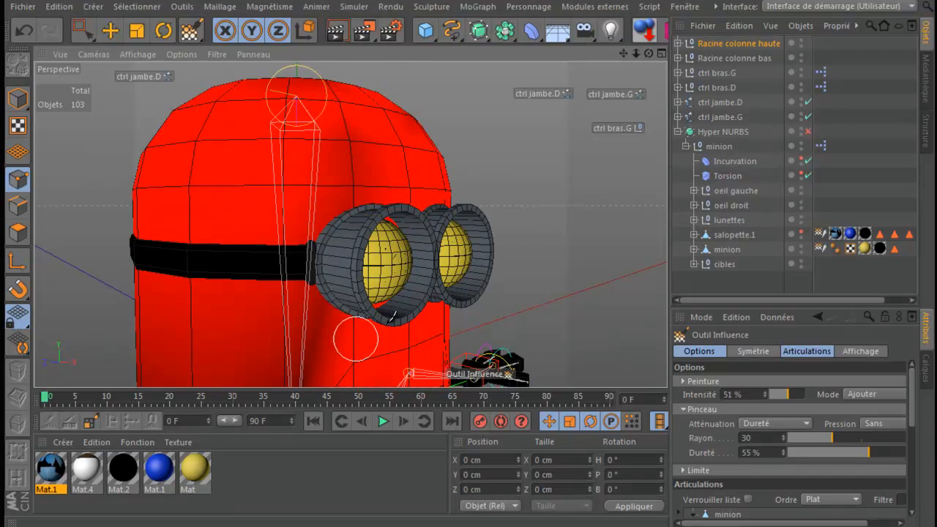
mouse_move(372, 163)
left_mouse_down()
mouse_move(335, 172)
mouse_move(372, 138)
mouse_move(350, 162)
left_mouse_up()
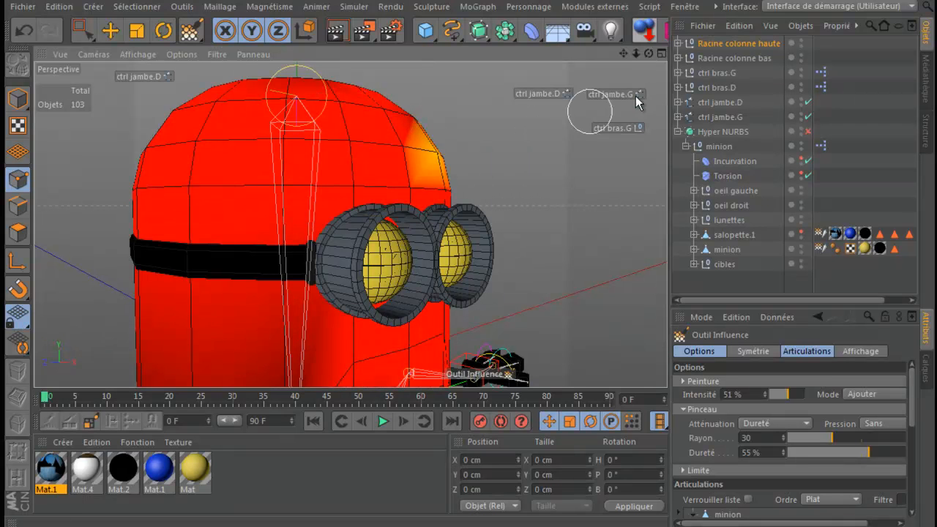
Step: Paint Racine colonne haute influence on the body's side below the goggles and on the points under the mouth corner
scroll(586, 107, "down", 3)
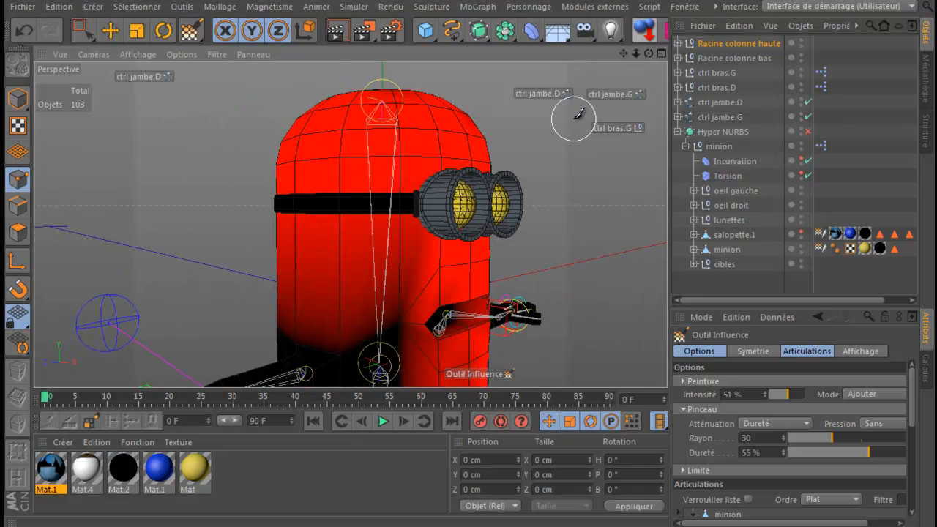
scroll(574, 119, "down", 1)
mouse_move(417, 257)
left_mouse_down()
mouse_move(429, 343)
mouse_move(419, 284)
left_mouse_up()
mouse_move(402, 323)
left_mouse_down()
mouse_move(391, 288)
mouse_move(410, 315)
left_mouse_up()
mouse_move(438, 361)
left_mouse_down()
mouse_move(387, 366)
mouse_move(424, 360)
mouse_move(429, 329)
mouse_move(462, 362)
left_mouse_up()
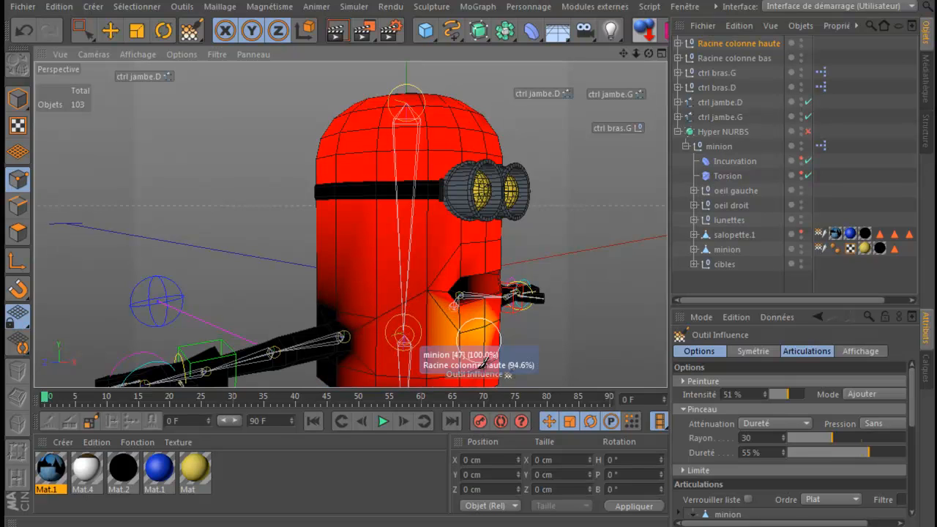
Step: Paint Racine colonne haute influence on the lower front of the body and fill in the inside of the mouth cavity
left_click_drag(622, 54, 447, 172)
mouse_move(262, 343)
left_mouse_down()
mouse_move(311, 343)
mouse_move(260, 341)
mouse_move(293, 349)
mouse_move(364, 212)
mouse_move(305, 226)
mouse_move(325, 220)
left_mouse_up()
mouse_move(648, 52)
left_mouse_down()
mouse_move(457, 160)
mouse_move(482, 168)
mouse_move(469, 161)
left_mouse_up()
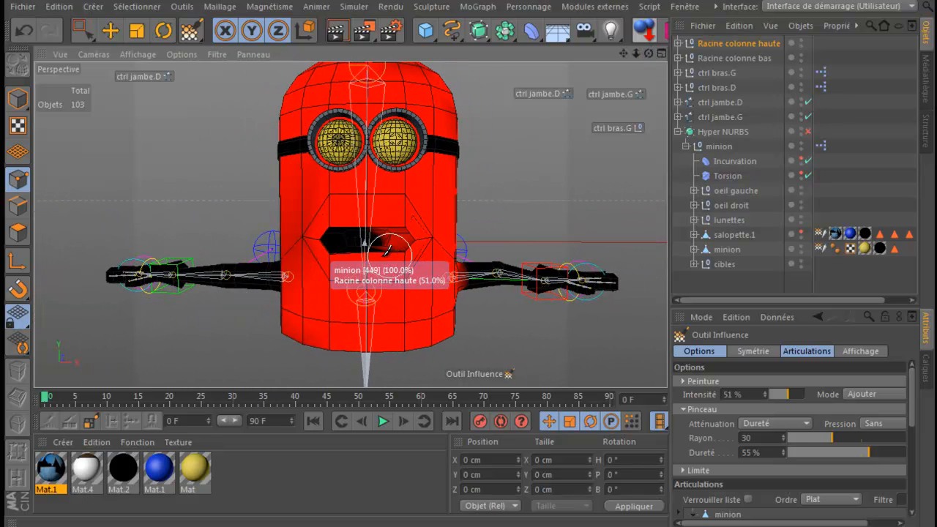
scroll(388, 249, "up", 10)
mouse_move(351, 167)
left_mouse_down()
mouse_move(253, 180)
mouse_move(293, 215)
mouse_move(504, 228)
mouse_move(452, 145)
left_mouse_up()
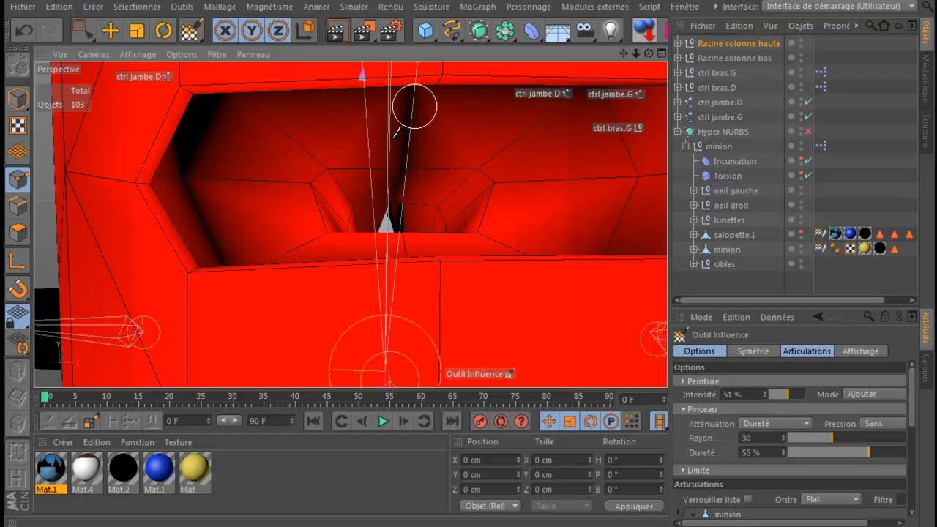
left_click_drag(396, 133, 421, 167)
mouse_move(225, 107)
left_mouse_down()
mouse_move(125, 186)
mouse_move(123, 196)
mouse_move(209, 212)
left_mouse_up()
left_click_drag(277, 261, 470, 165)
mouse_move(522, 295)
left_mouse_down()
mouse_move(512, 267)
mouse_move(532, 257)
mouse_move(607, 101)
left_mouse_up()
Step: Paint over the points around the mouth and along the body's lower edge with Racine colonne haute influence
mouse_move(649, 53)
left_mouse_down()
mouse_move(434, 159)
mouse_move(470, 165)
mouse_move(638, 65)
left_mouse_up()
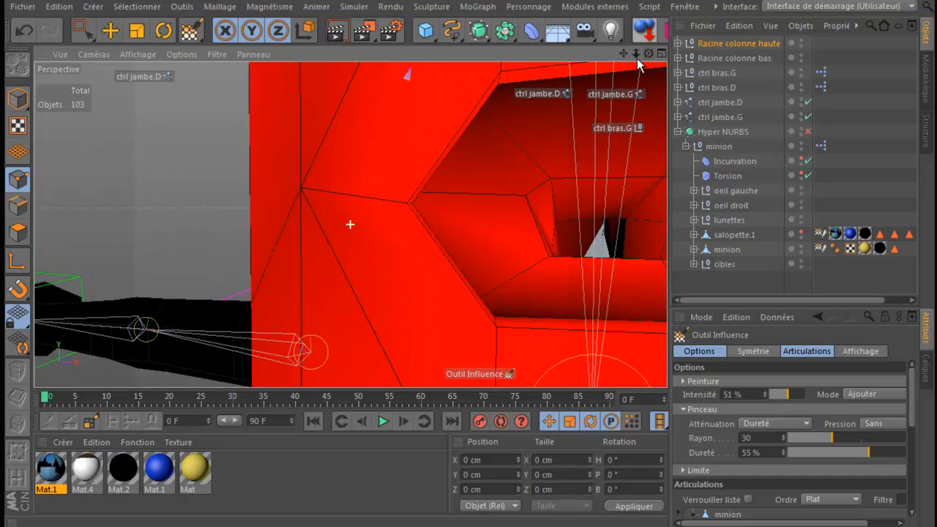
scroll(513, 221, "down", 6)
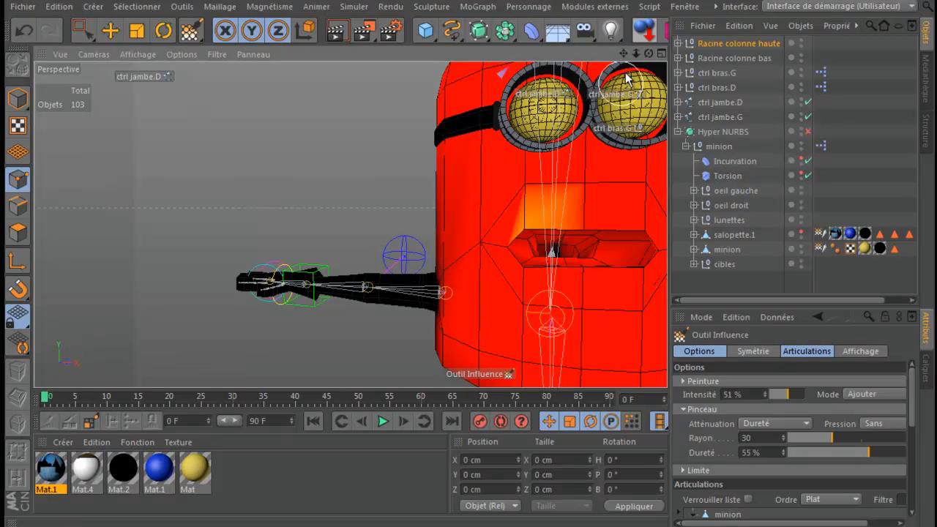
left_click_drag(461, 159, 467, 158)
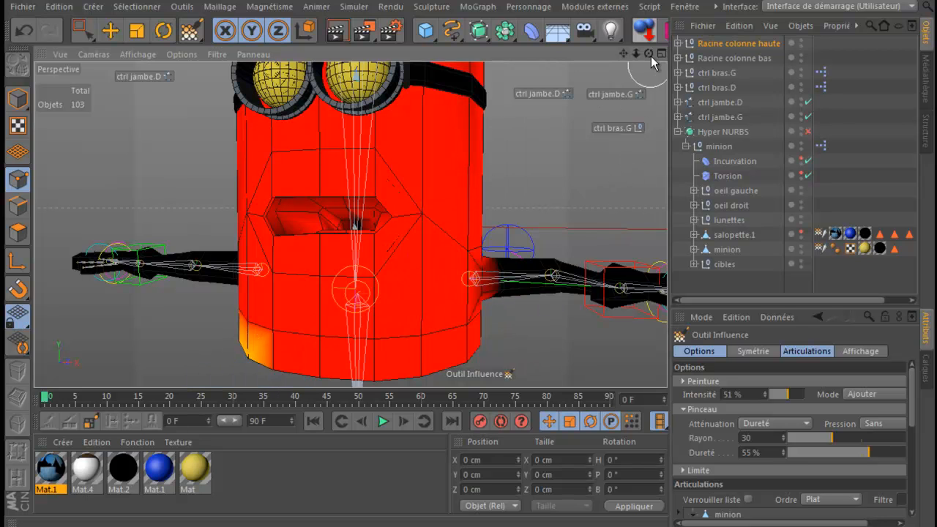
left_click_drag(647, 55, 466, 179)
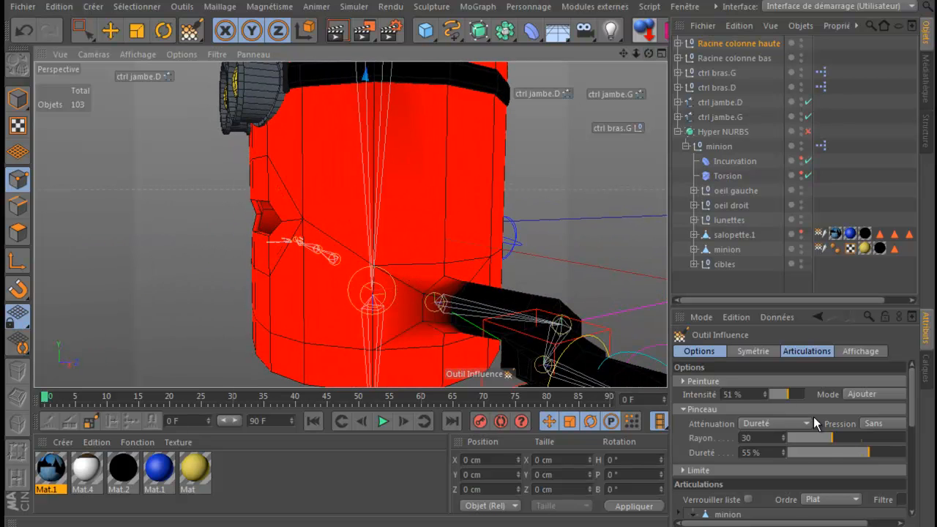
Step: Set the brush hardness (Dureté) to 25 % and paint Racine colonne haute influence around the arm's shoulder and on the head's side
left_click(824, 453)
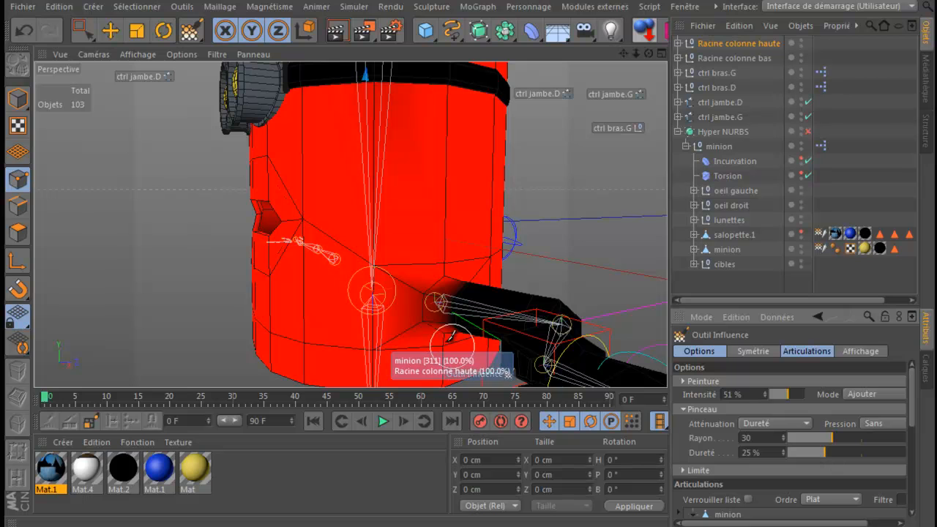
mouse_move(419, 316)
left_mouse_down()
mouse_move(429, 281)
mouse_move(605, 178)
left_mouse_up()
left_click_drag(649, 54, 469, 160)
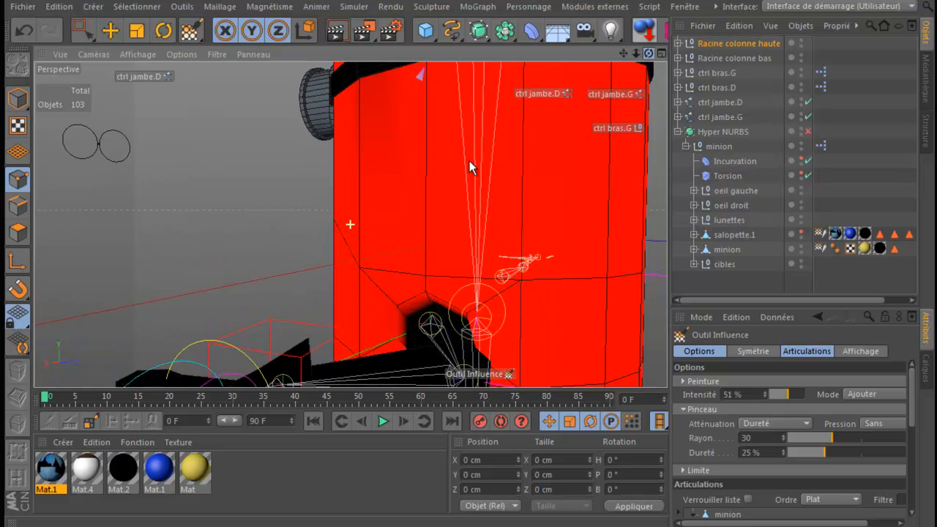
scroll(551, 186, "down", 5)
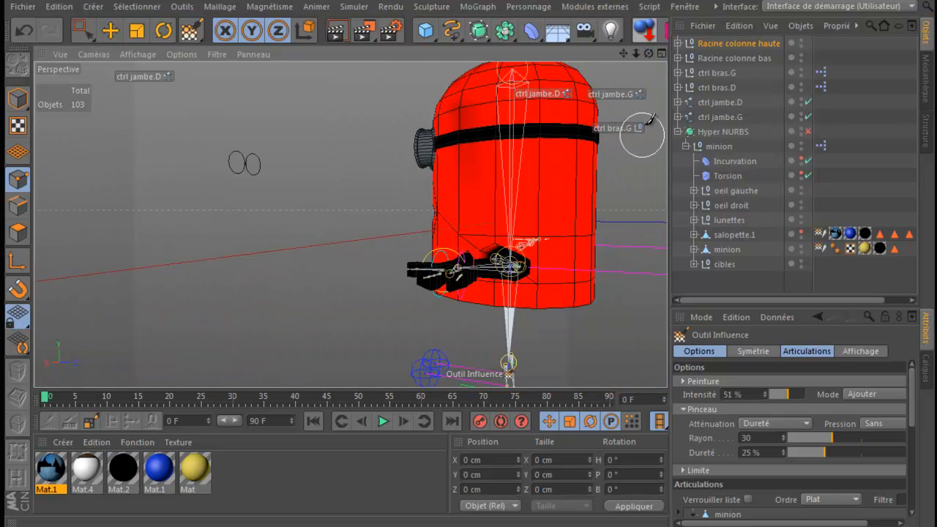
left_click(465, 108)
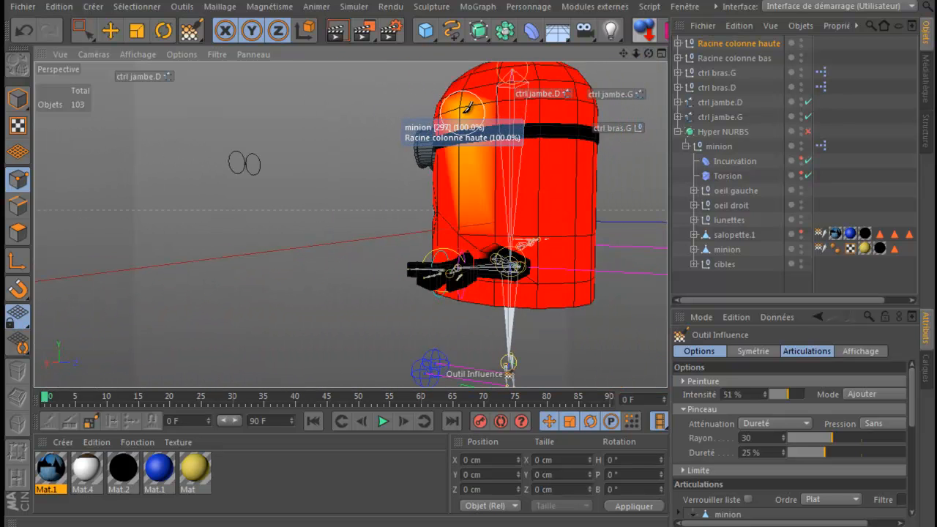
Step: Switch to Modèle mode with the Déplacement tool and pull ctrl bras.G outward to about X 36.3 cm to test the arm
left_click_drag(623, 54, 444, 178)
left_click(18, 99)
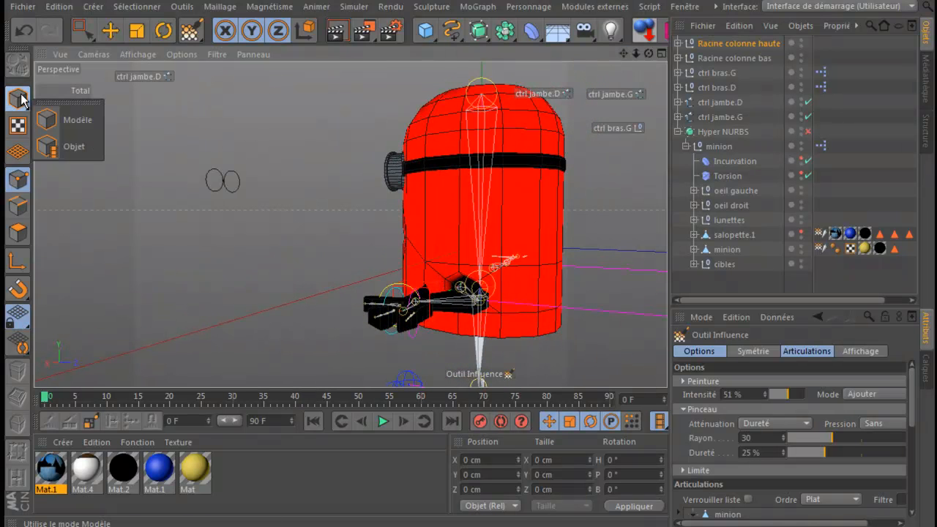
left_click(78, 127)
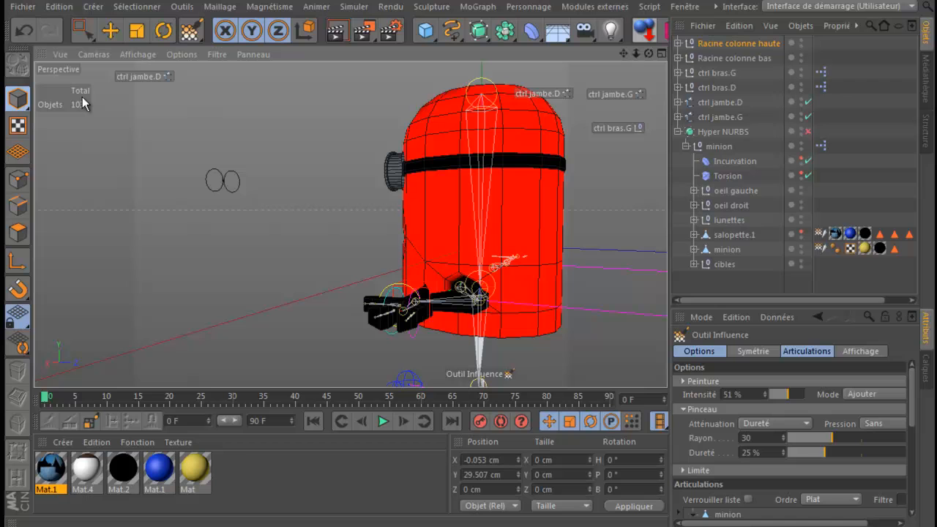
left_click(112, 29)
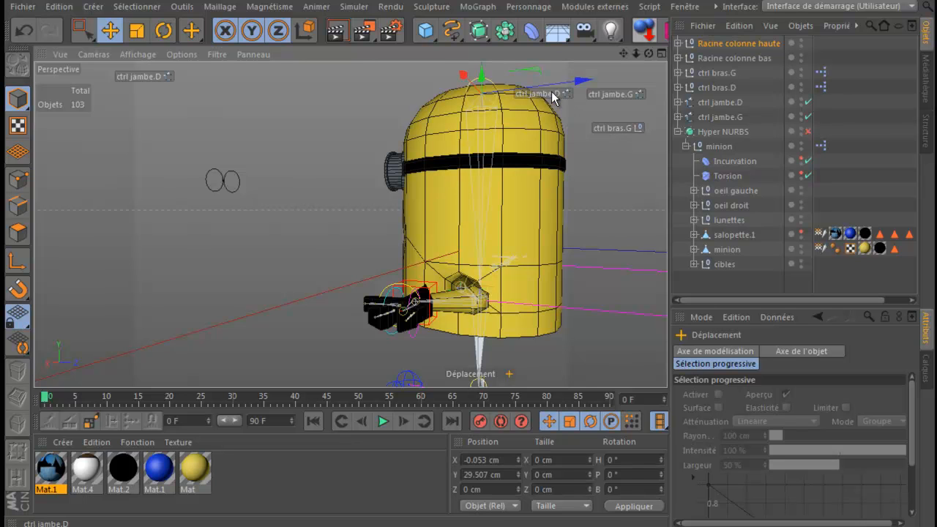
left_click(615, 125)
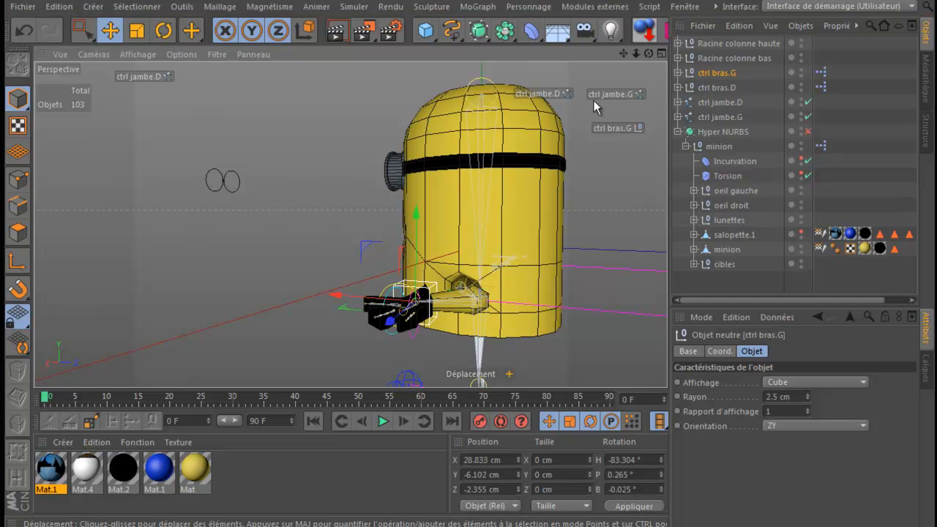
left_click_drag(648, 55, 646, 62)
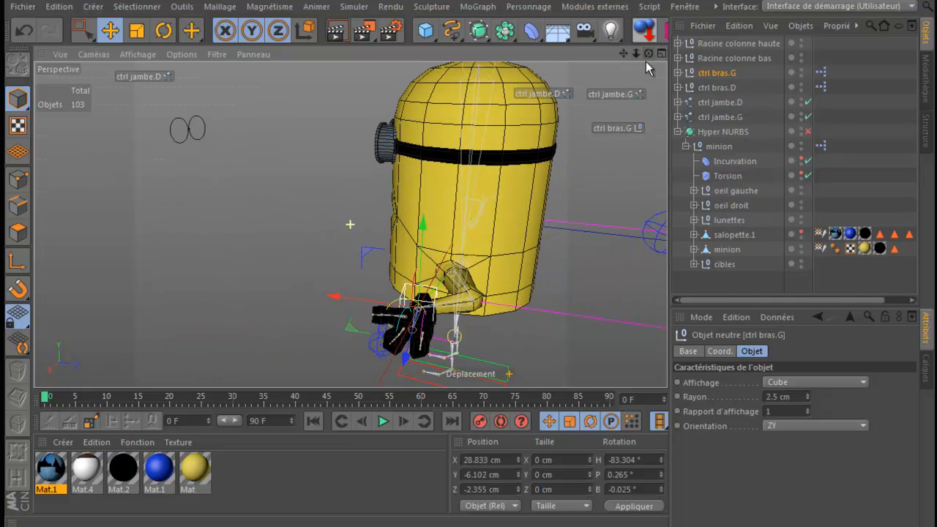
left_click_drag(350, 331, 358, 358)
Step: Reposition ctrl bras.G in the Haut view to about X 33.7 cm, Z -1.3 cm, testing an outward arm stretch and undoing it
middle_click(297, 293)
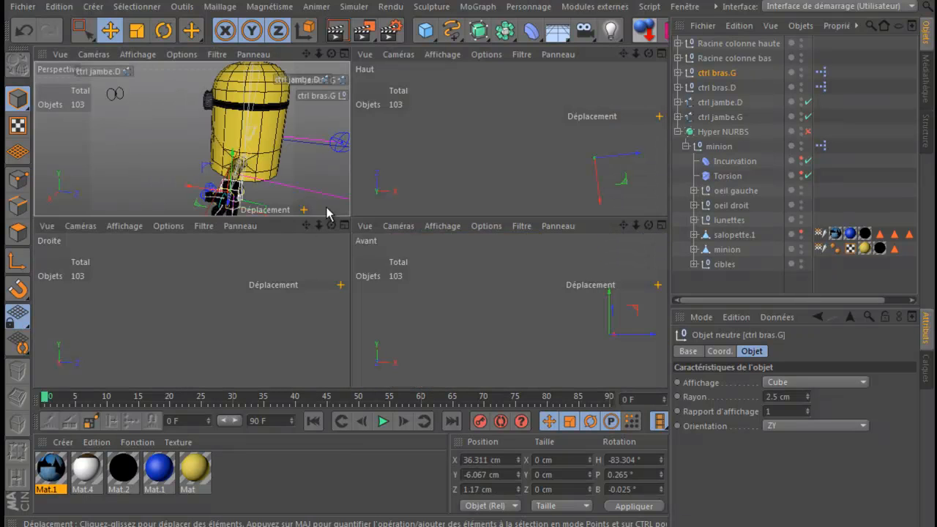
middle_click(423, 193)
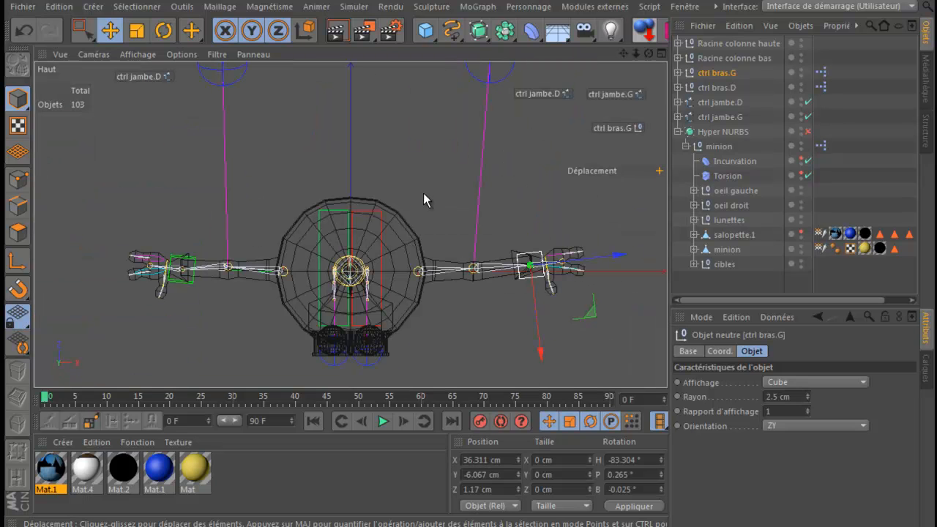
left_click_drag(586, 307, 577, 331)
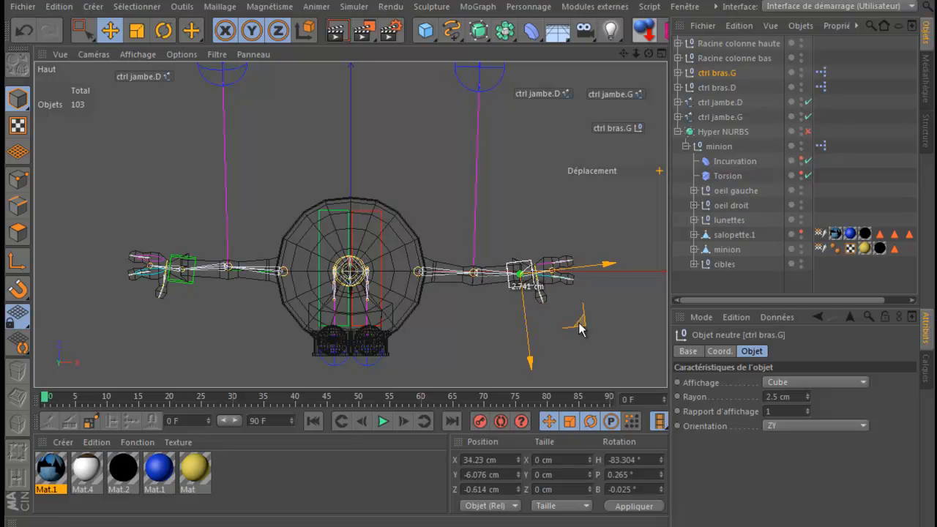
left_click_drag(529, 362, 524, 360)
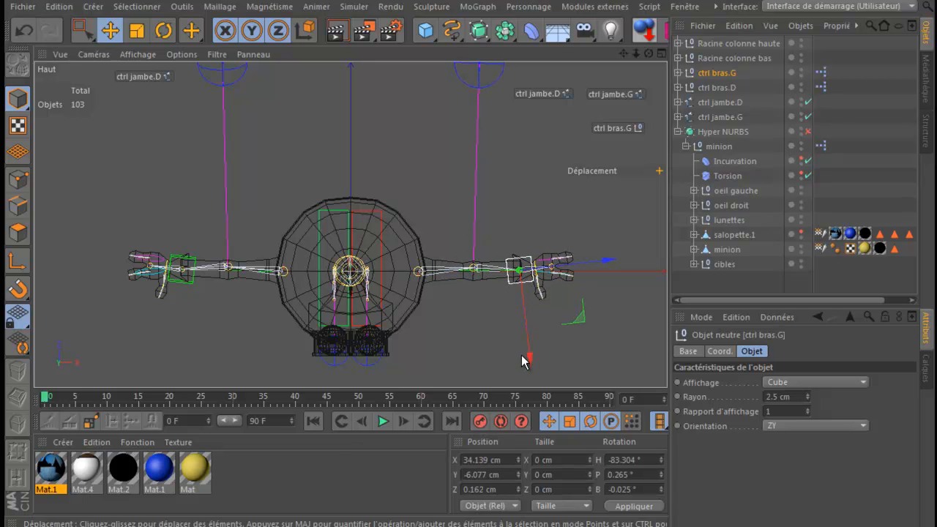
mouse_move(573, 325)
left_mouse_down()
mouse_move(577, 317)
mouse_move(575, 325)
left_mouse_up()
left_click_drag(608, 268, 681, 265)
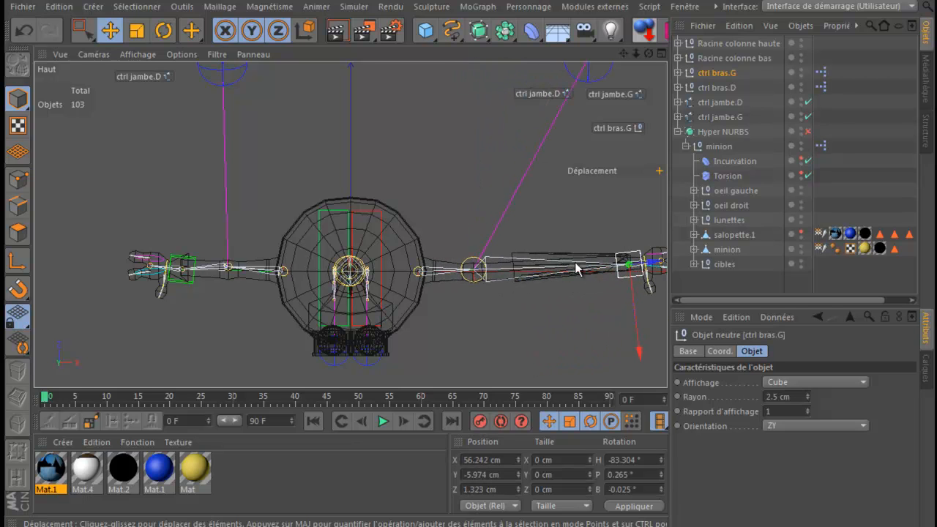
left_click(24, 32)
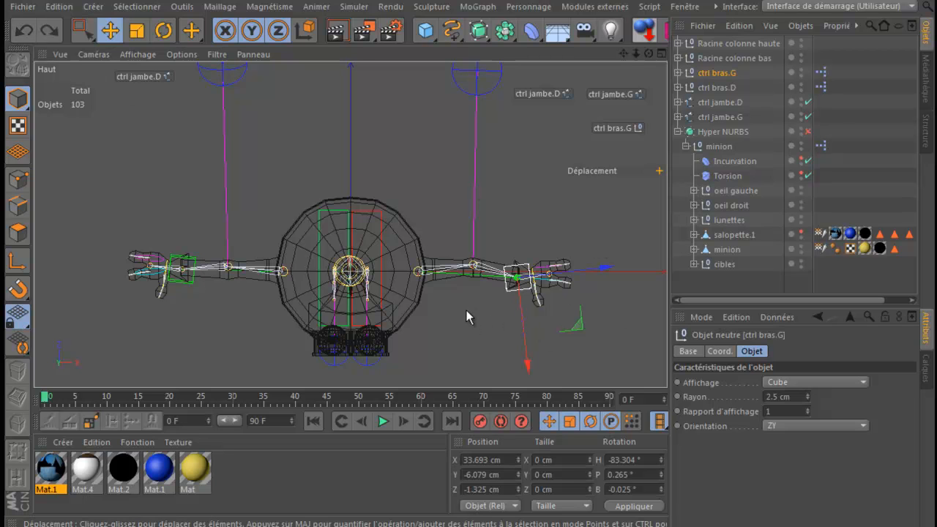
Step: Return to the perspective view, show the salopette.1 overalls, and activate the Hyper NURBS smoothing
middle_click(343, 191)
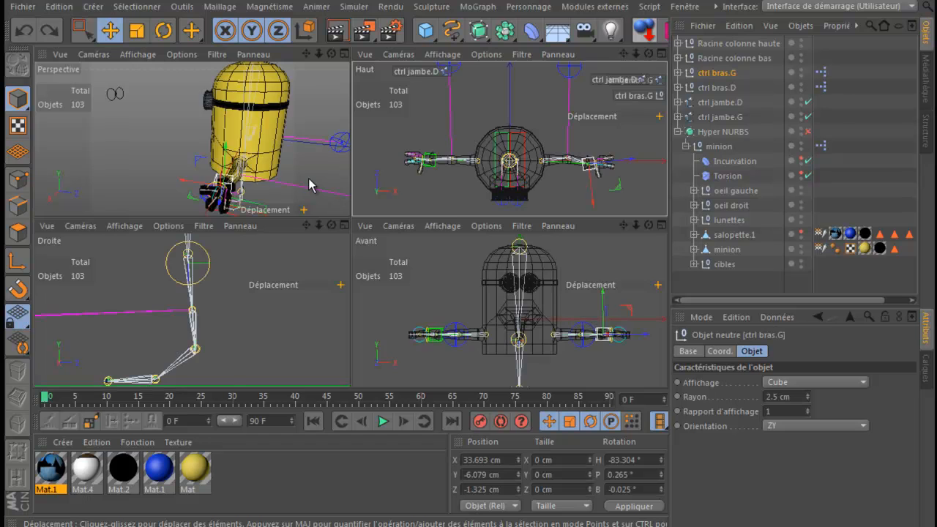
middle_click(312, 185)
scroll(314, 183, "down", 5)
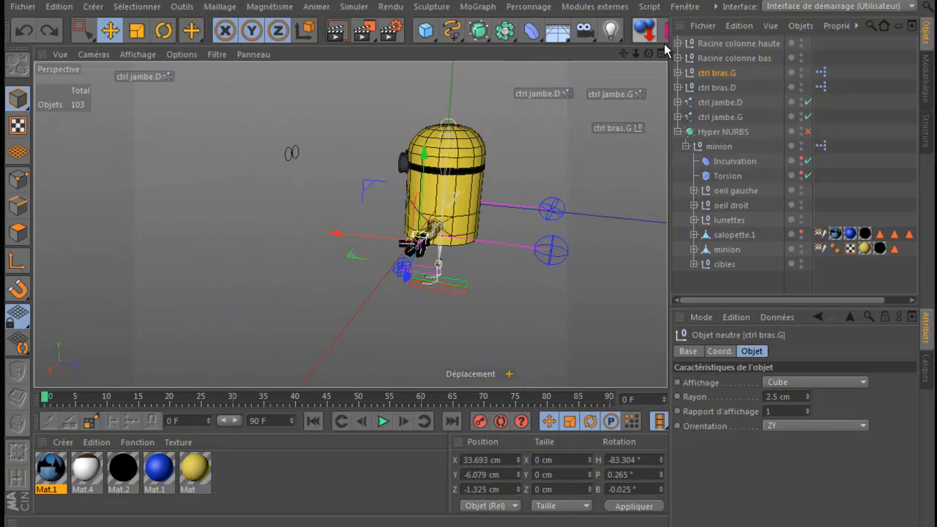
left_click_drag(649, 54, 609, 128)
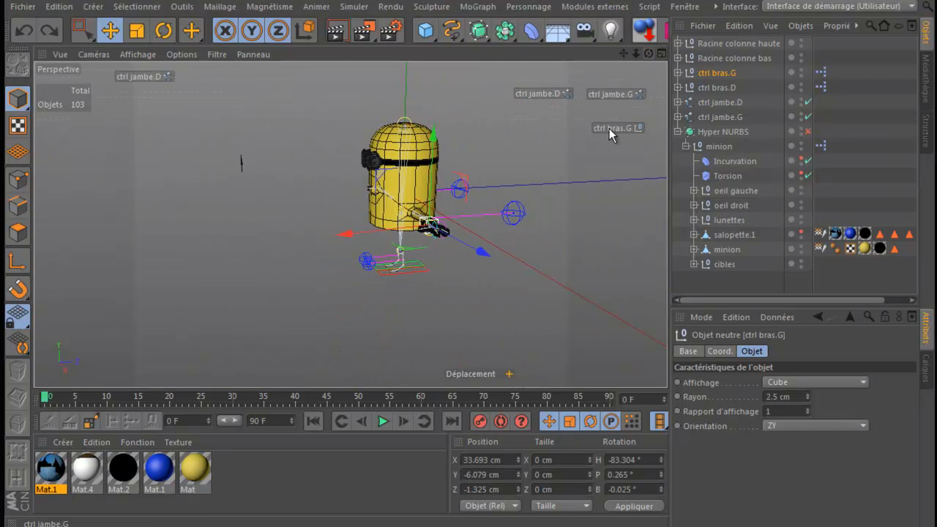
left_click(800, 234)
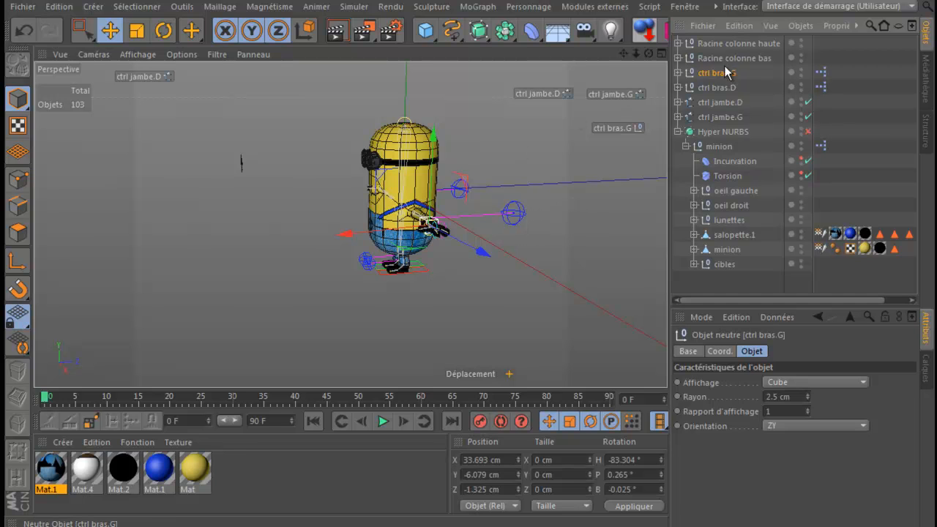
left_click(678, 132)
left_click(720, 131)
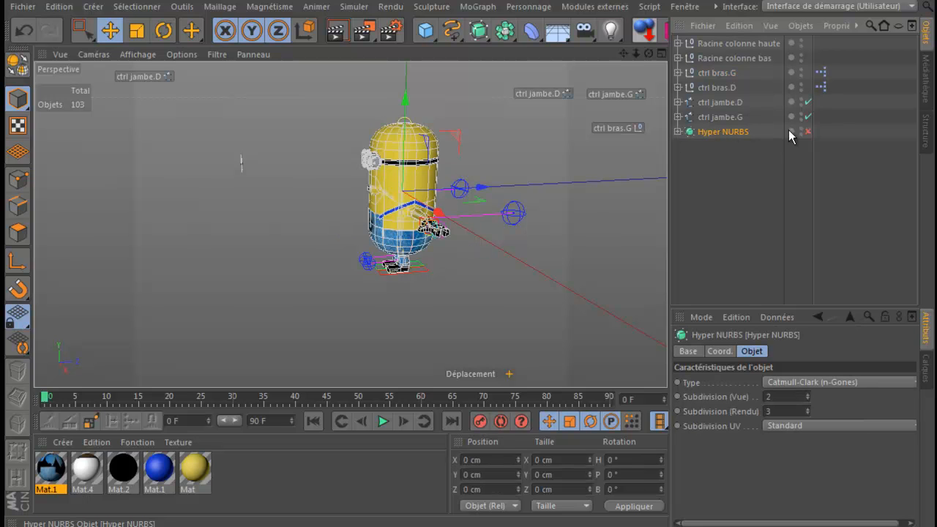
left_click(807, 131)
Step: Test moving the Hyper NURBS group about 12 cm backward along Z and undo the move
left_click_drag(486, 187, 458, 191)
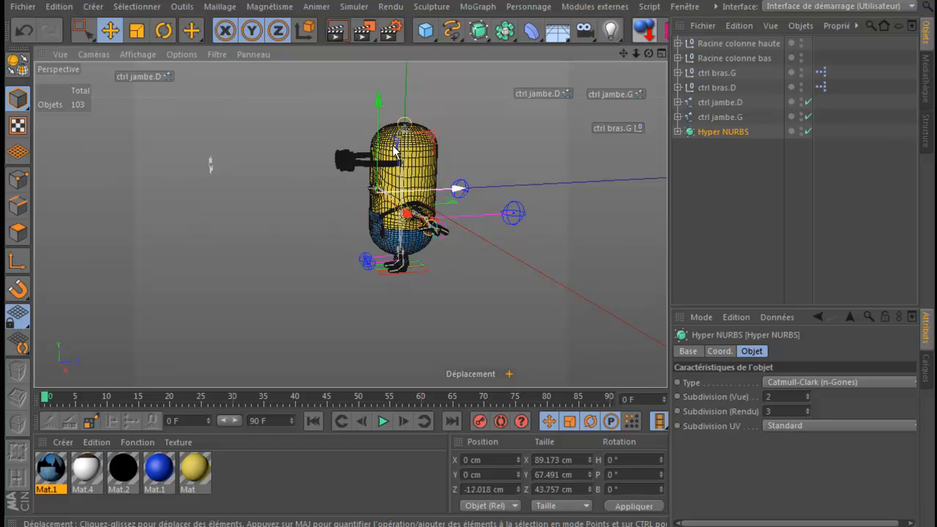
left_click(25, 32)
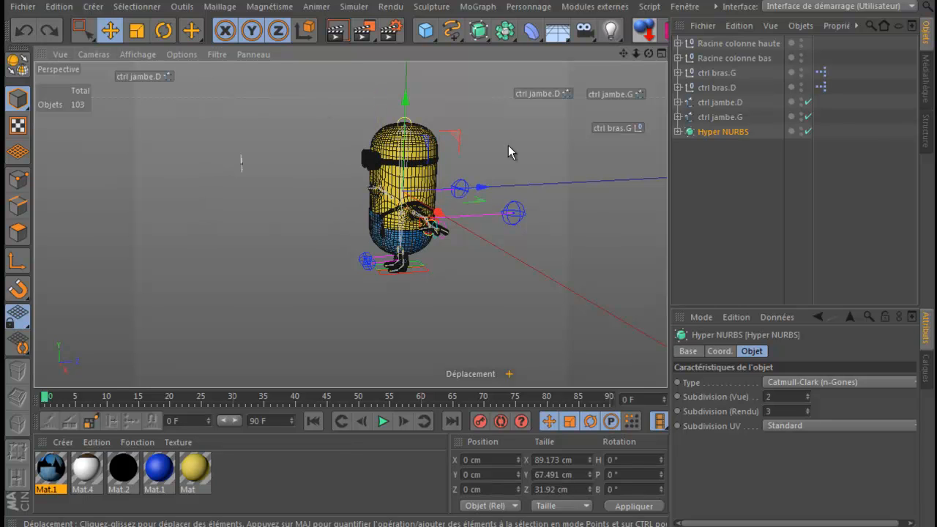
Step: Make both Racine colonne chains and the four arm and leg controllers children of the minion null inside Hyper NURBS
left_click(678, 131)
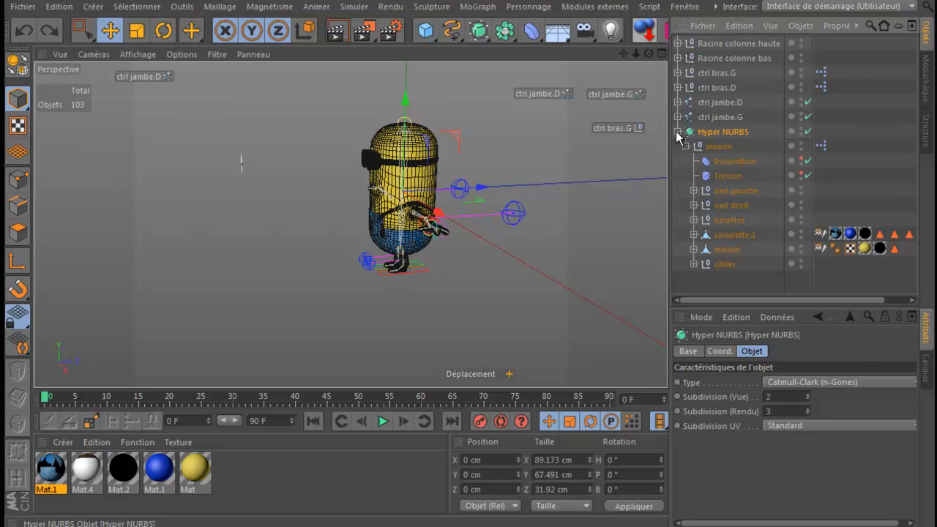
left_click(717, 147)
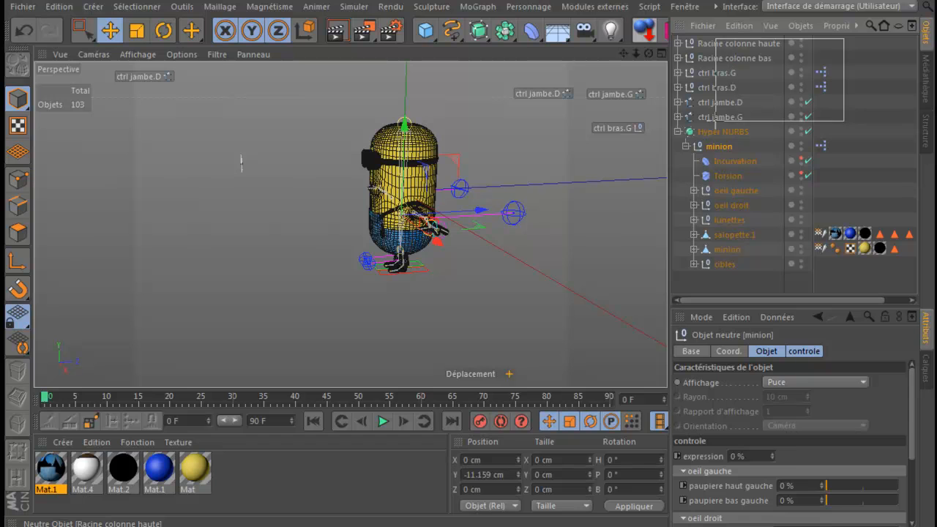
left_click_drag(715, 120, 715, 120)
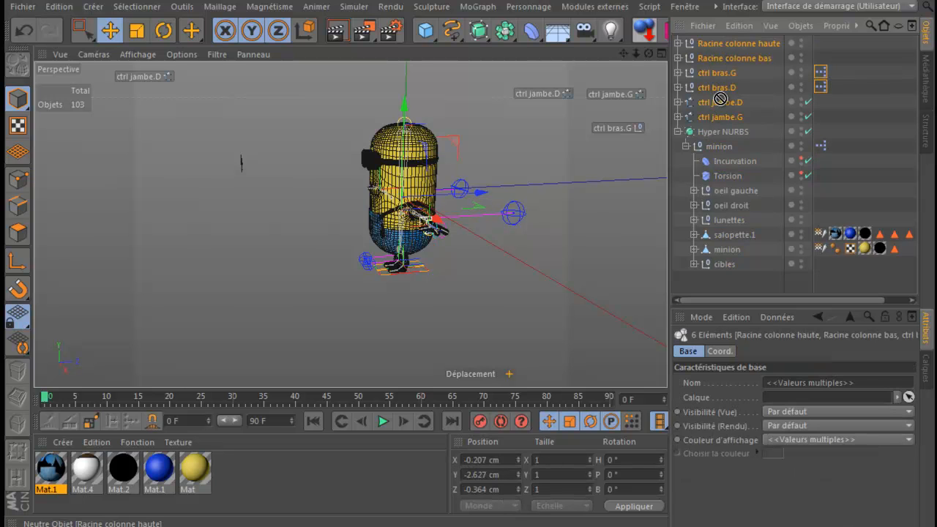
left_click_drag(722, 146, 721, 147)
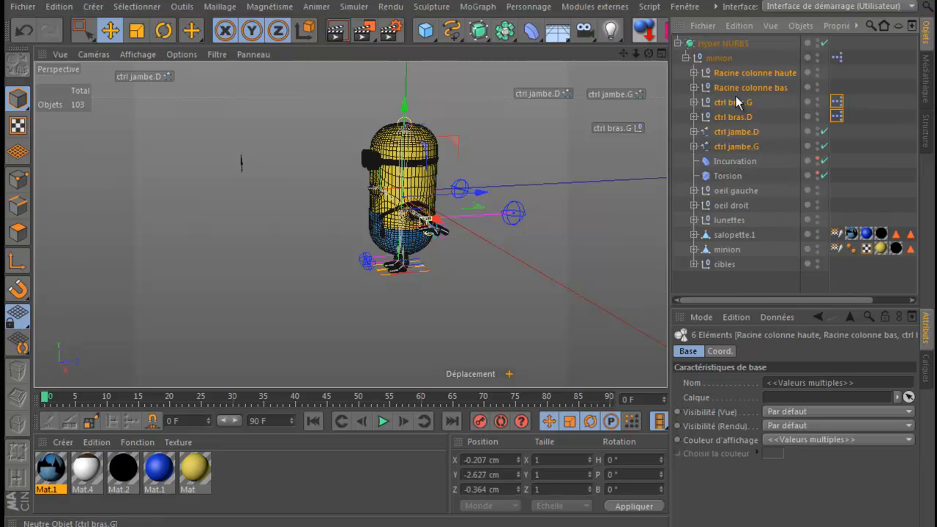
Step: Test moving the whole minion null about 1.5 cm along Z and undo the move
left_click(723, 60)
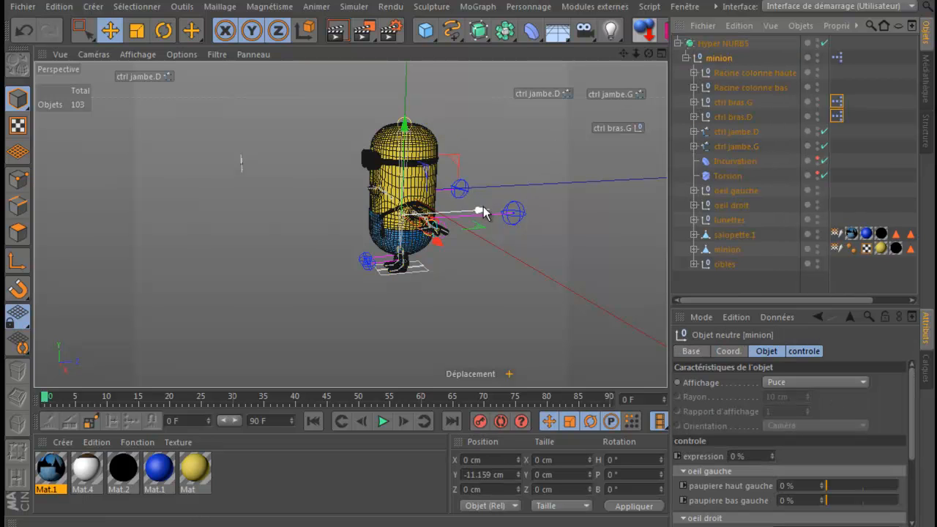
mouse_move(480, 213)
left_mouse_down()
mouse_move(396, 223)
mouse_move(489, 214)
left_mouse_up()
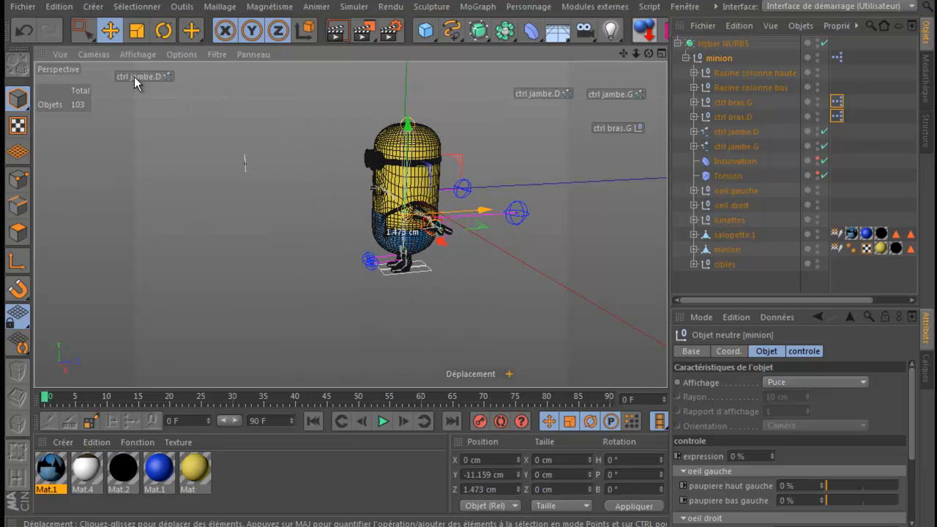
left_click(22, 30)
scroll(426, 277, "up", 1)
scroll(427, 282, "up", 3)
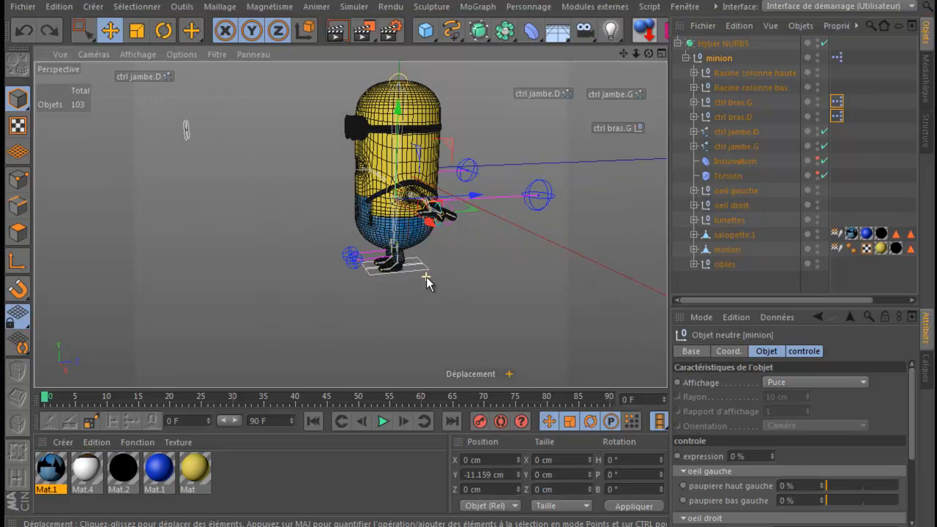
Step: Test moving the ctrl jambe.G leg controller backward along Z and the whole minion null about 2 cm backward
left_click(613, 95)
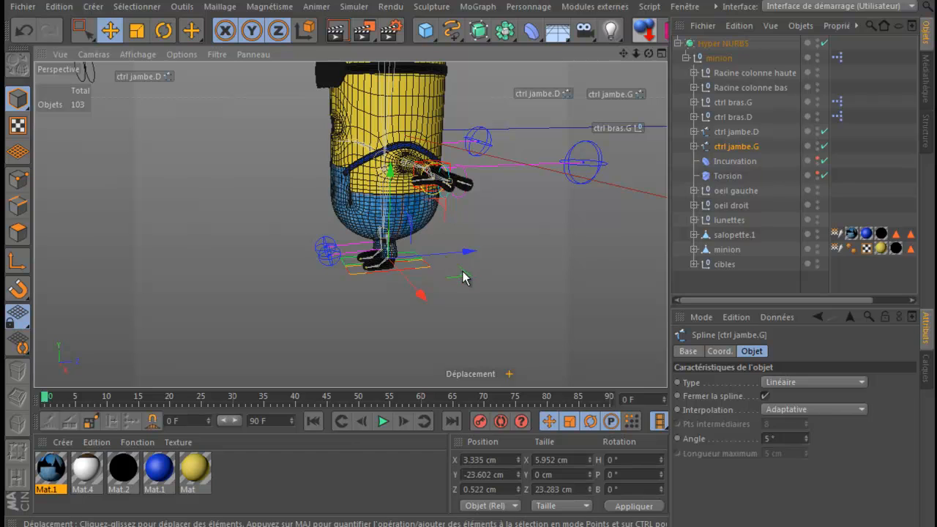
left_click_drag(440, 209, 422, 211)
left_click(718, 58)
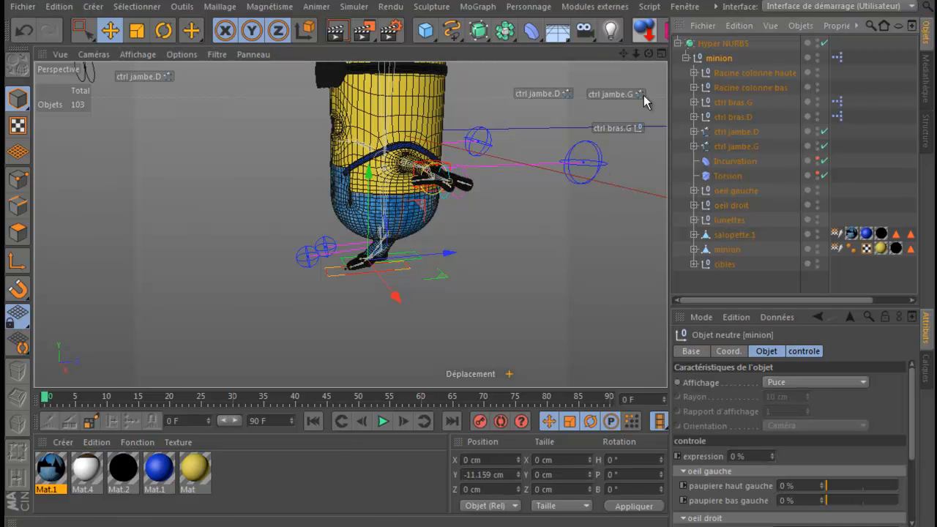
left_click_drag(461, 174, 461, 174)
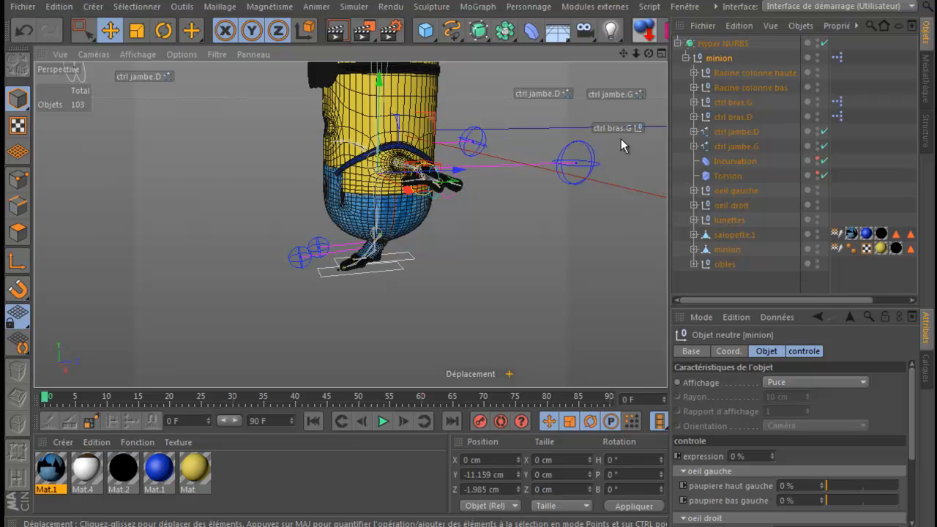
Step: Test moving both Racine colonne chains about 3.7 cm backward along Z and undo the move
left_click(743, 74)
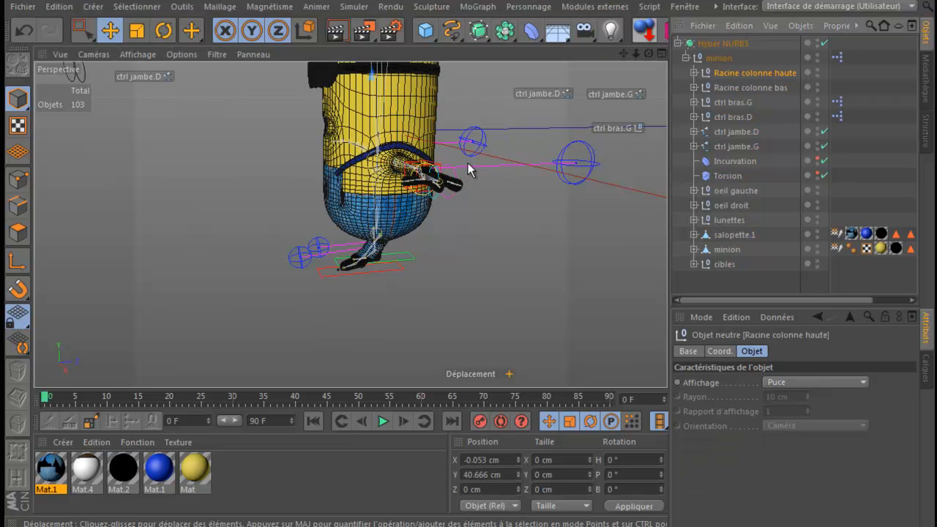
left_click(738, 87, "ctrl")
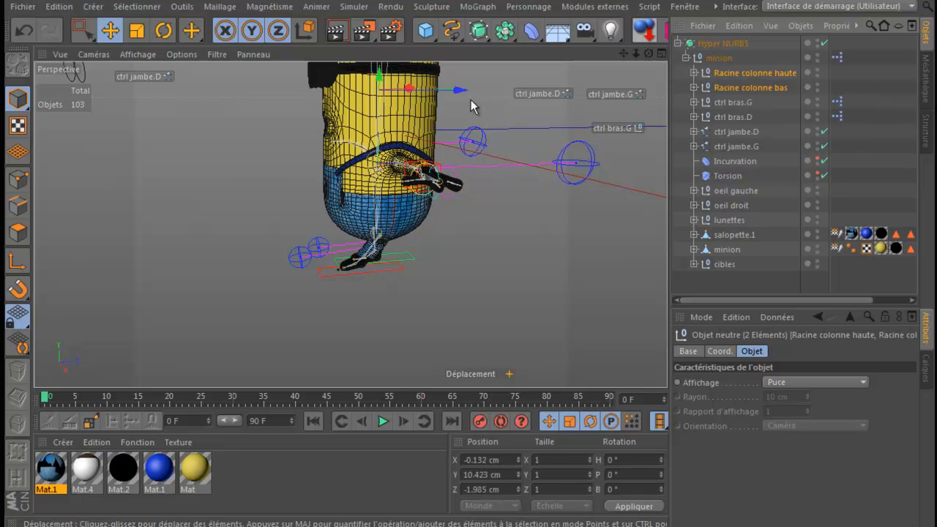
left_click_drag(455, 95, 448, 103)
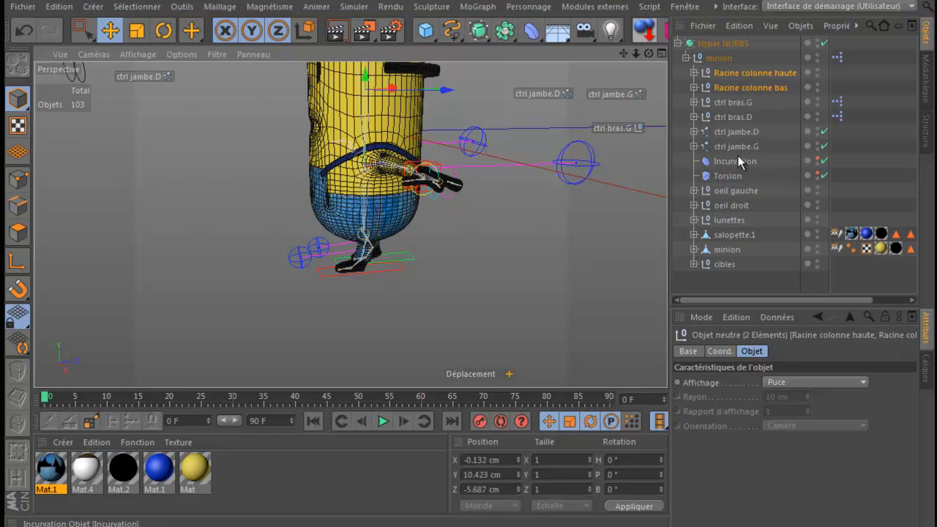
left_click(24, 30)
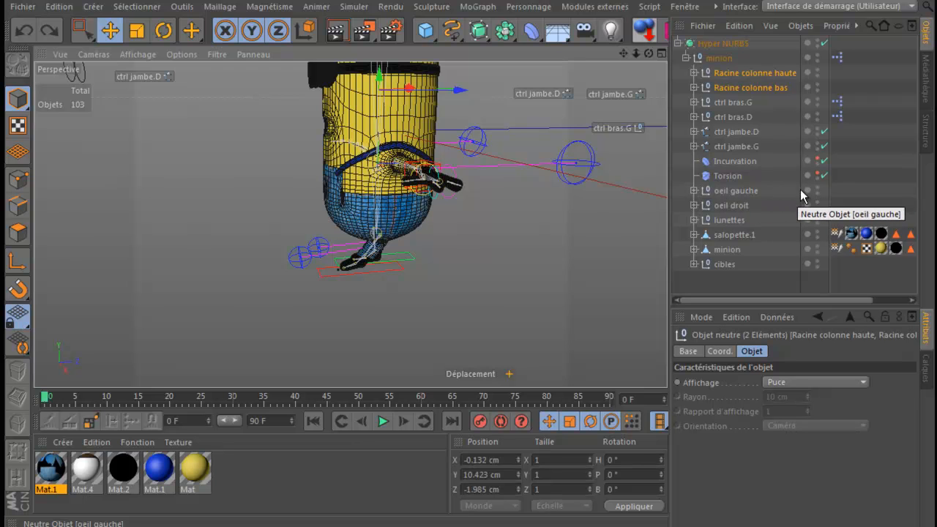
Step: Add oeil gauche, oeil droit and lunettes to the Racine colonne selection and test moving all five about 7.3 cm backward along Z
left_click(730, 190, "ctrl")
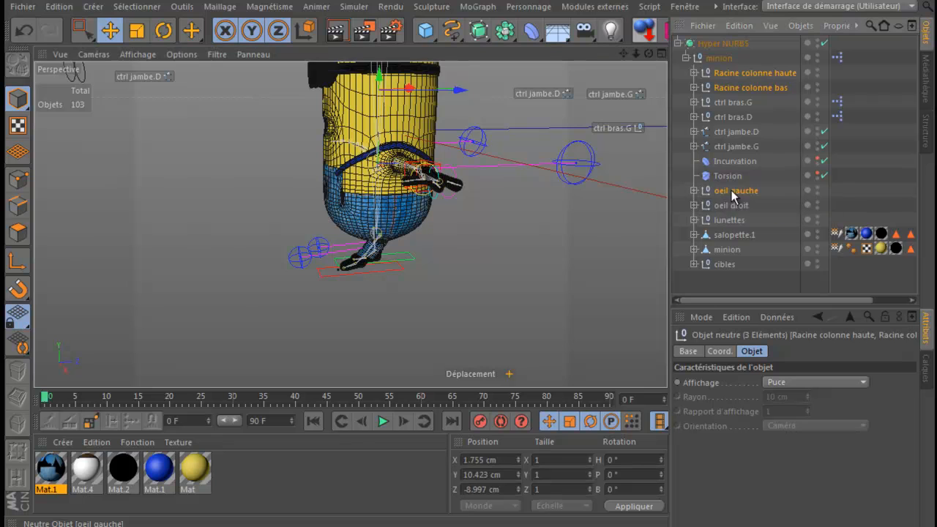
left_click(731, 206, "ctrl")
left_click(730, 219, "ctrl")
left_click_drag(437, 89, 410, 100)
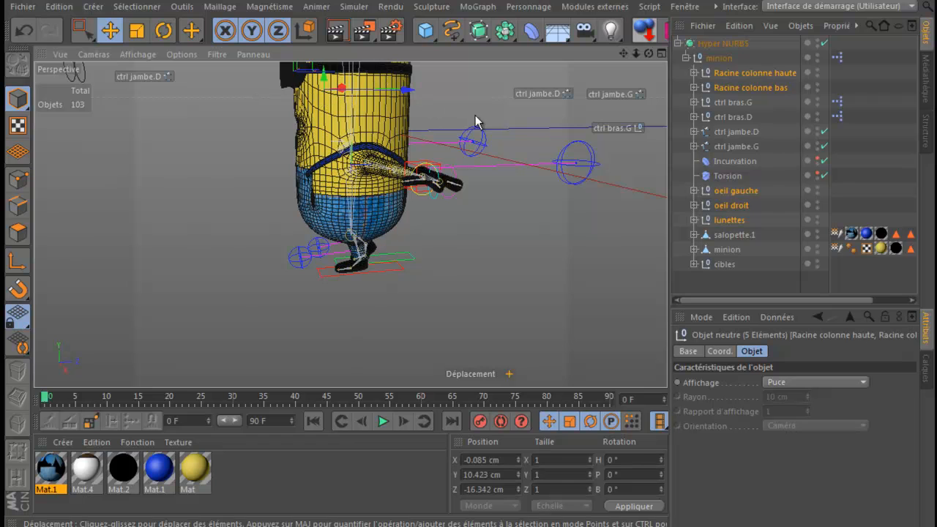
Step: Test moving ctrl jambe.D back to about -14 cm in Z and both Racine colonne chains, eyes and lunettes about 6 cm further backward
left_click(539, 93)
left_click_drag(428, 202, 378, 211)
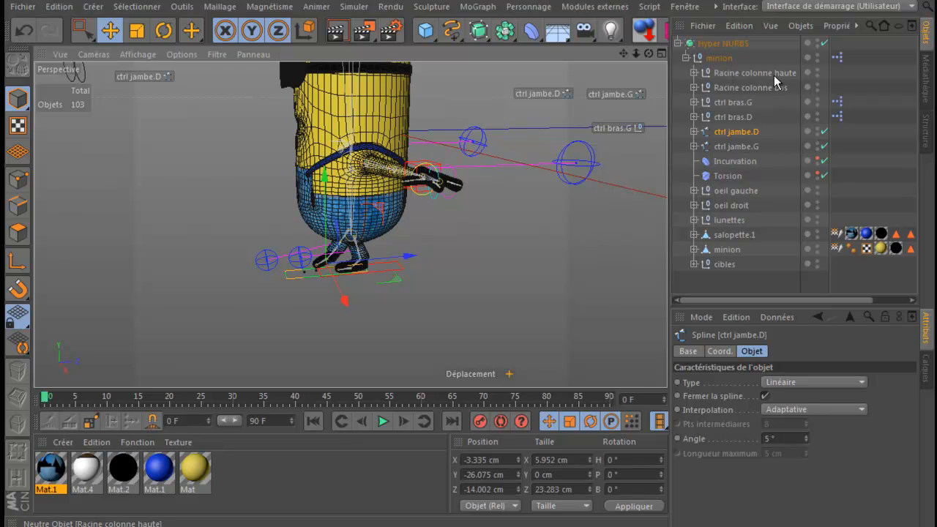
left_click_drag(852, 70, 756, 88)
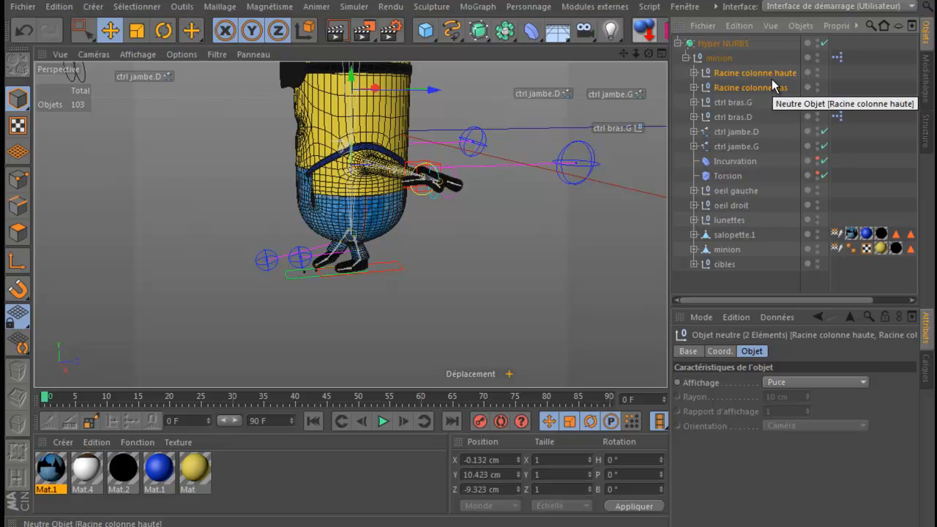
left_click(731, 221, "ctrl")
left_click(732, 205, "ctrl")
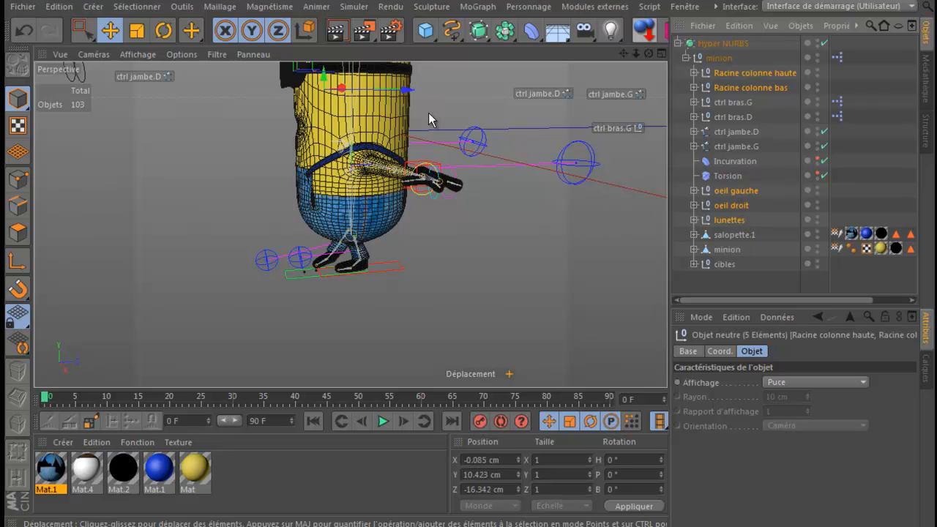
left_click_drag(407, 89, 382, 102)
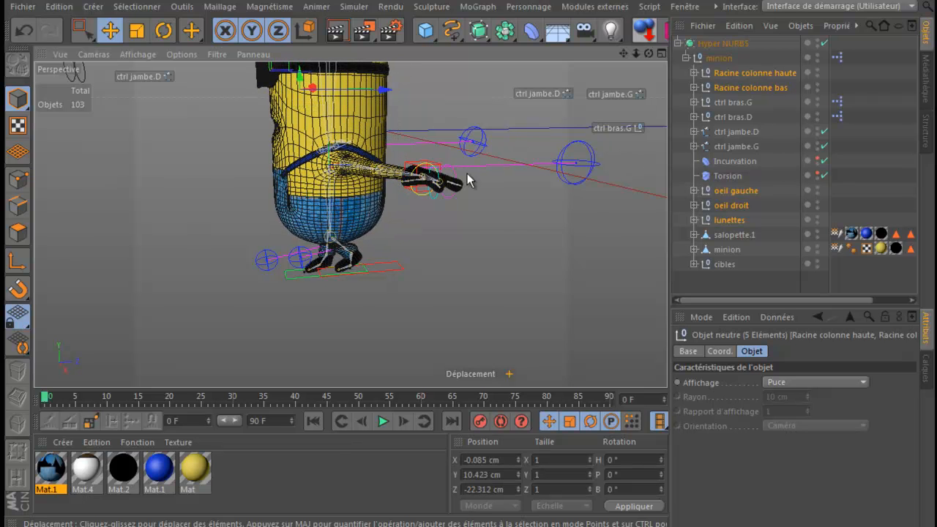
Step: Undo all the test moves of the leg controllers, spine chains, eyes, lunettes and minion null, and view the minion from the front
mouse_move(471, 173)
left_mouse_down("alt")
mouse_move(471, 182)
mouse_move(471, 161)
left_mouse_up("alt")
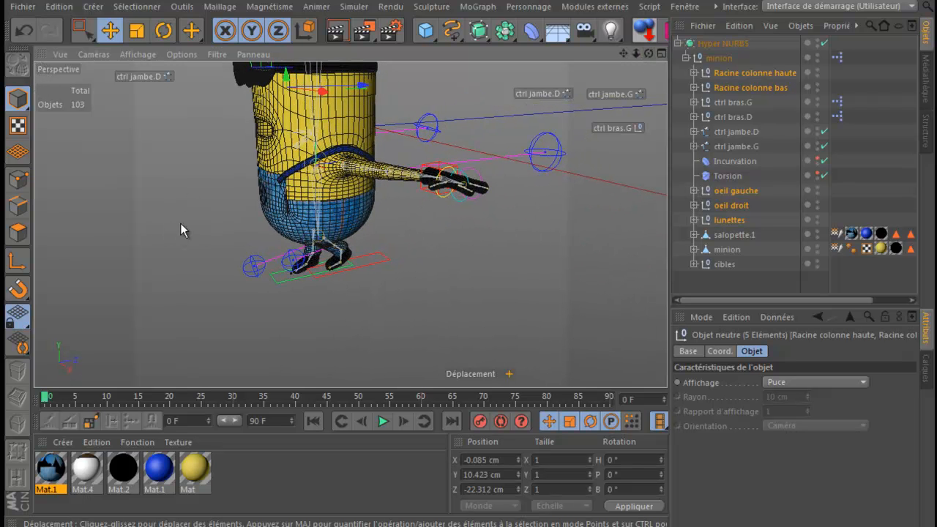
left_click(25, 31)
left_click(25, 31)
left_click(25, 31)
left_click(25, 31)
left_click(25, 31)
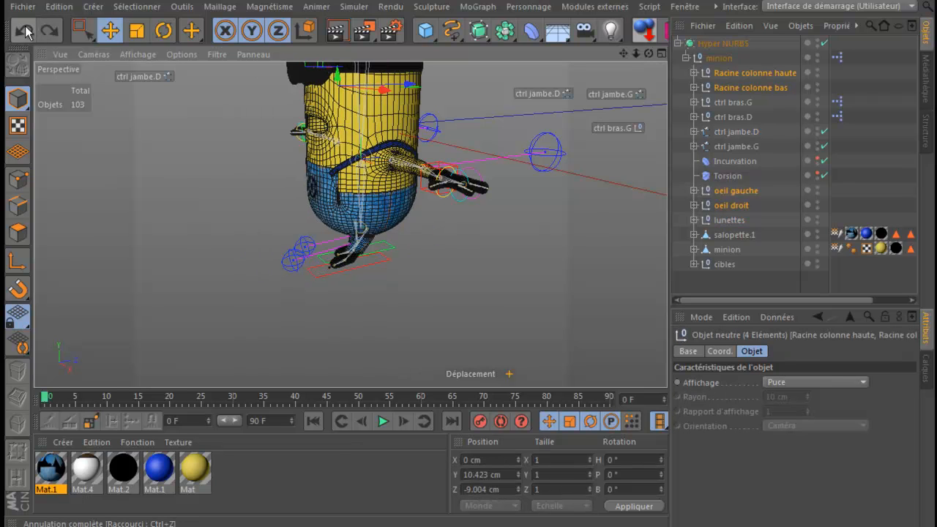
left_click(25, 30)
left_click(25, 30)
left_click(24, 30)
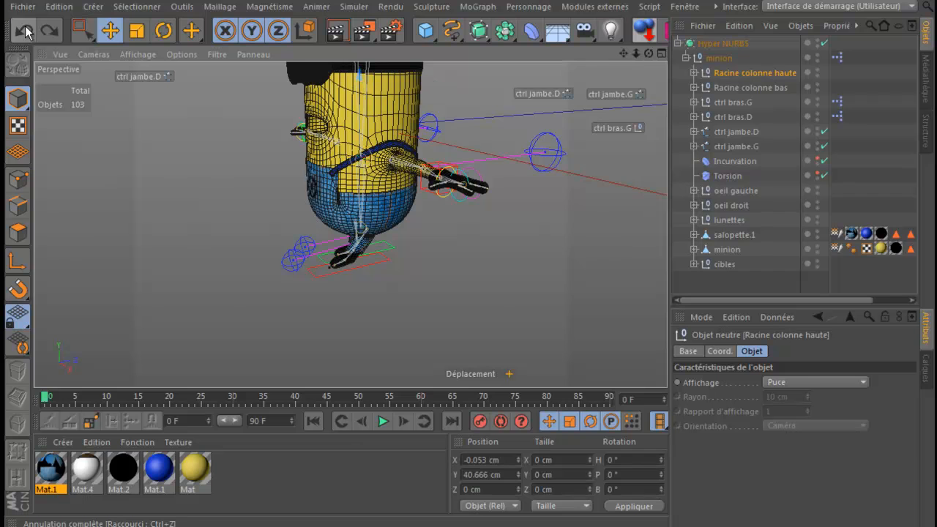
left_click(25, 31)
left_click(25, 31)
left_click(25, 31)
left_click(24, 31)
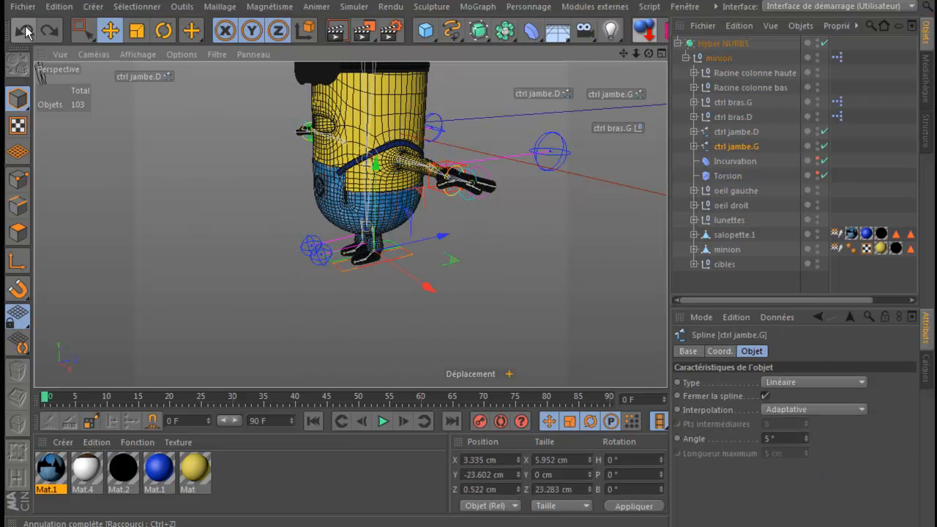
left_click(24, 31)
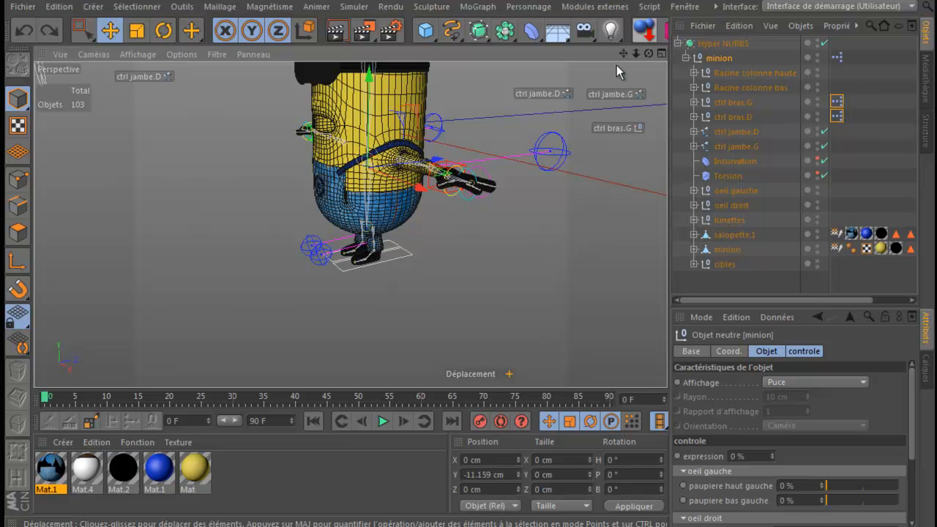
left_click_drag(616, 71, 469, 170, "alt")
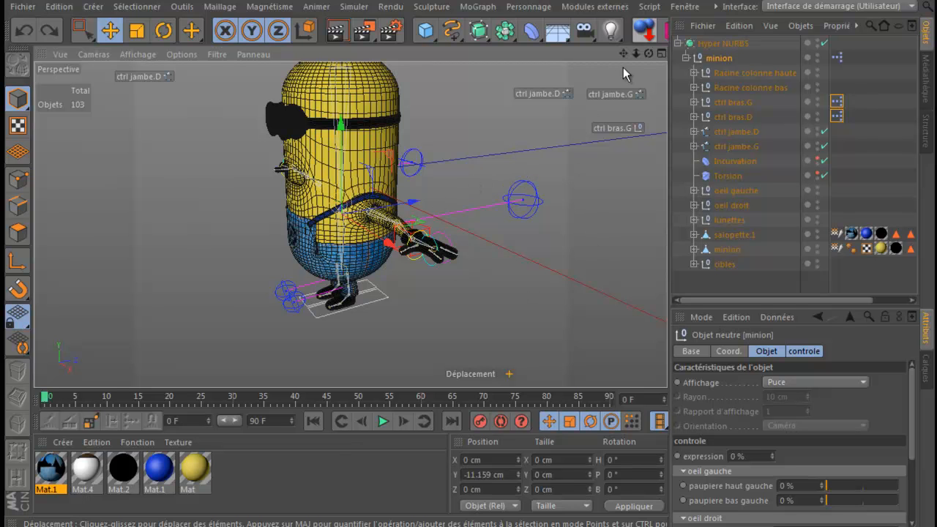
left_click_drag(648, 54, 465, 160)
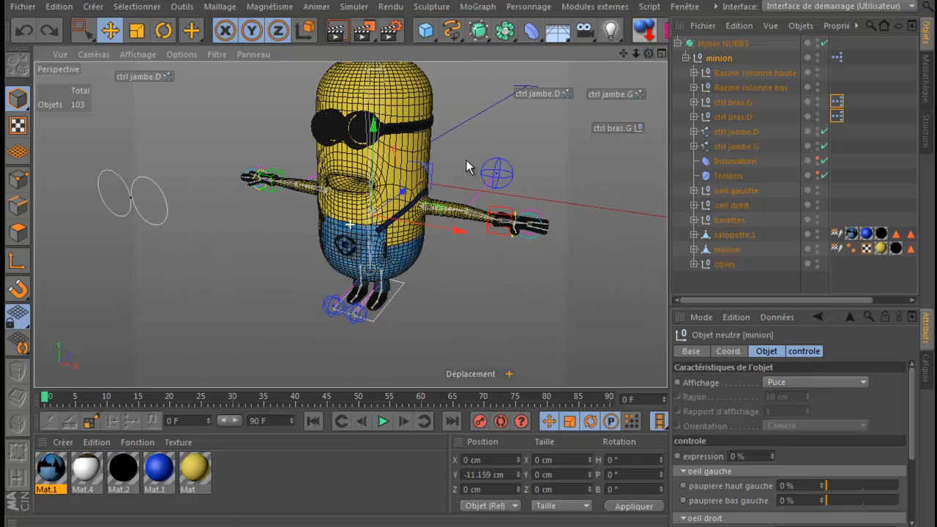